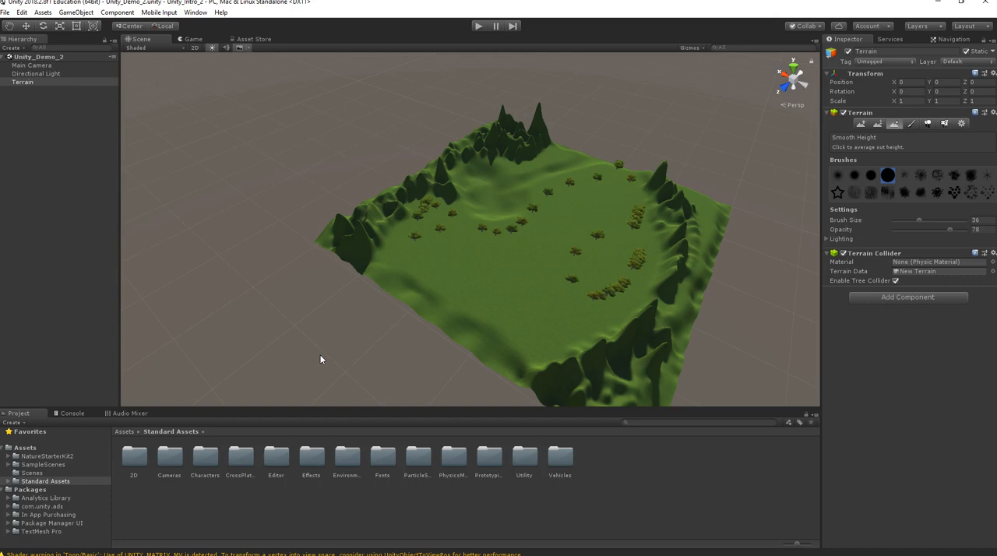
# Look over the sculpted terrain with its trees and save the current scene.
pyautogui.moveTo(450, 260); pyautogui.dragTo(389, 278, button='middle')
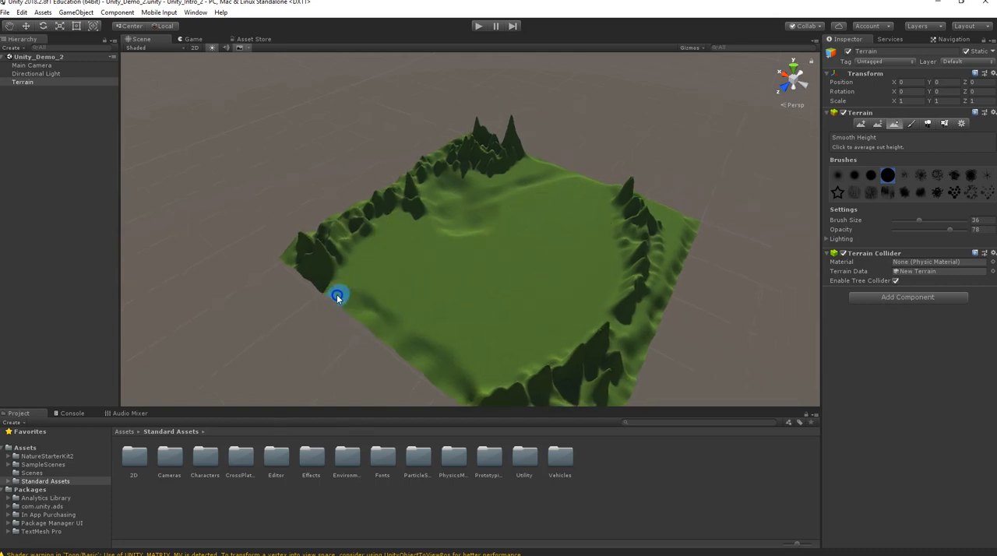
pyautogui.moveTo(344, 299); pyautogui.dragTo(430, 347)
pyautogui.moveTo(344, 316)
pyautogui.mouseDown()
pyautogui.moveTo(336, 298)
pyautogui.moveTo(463, 378)
pyautogui.moveTo(454, 195)
pyautogui.moveTo(474, 205)
pyautogui.mouseUp()
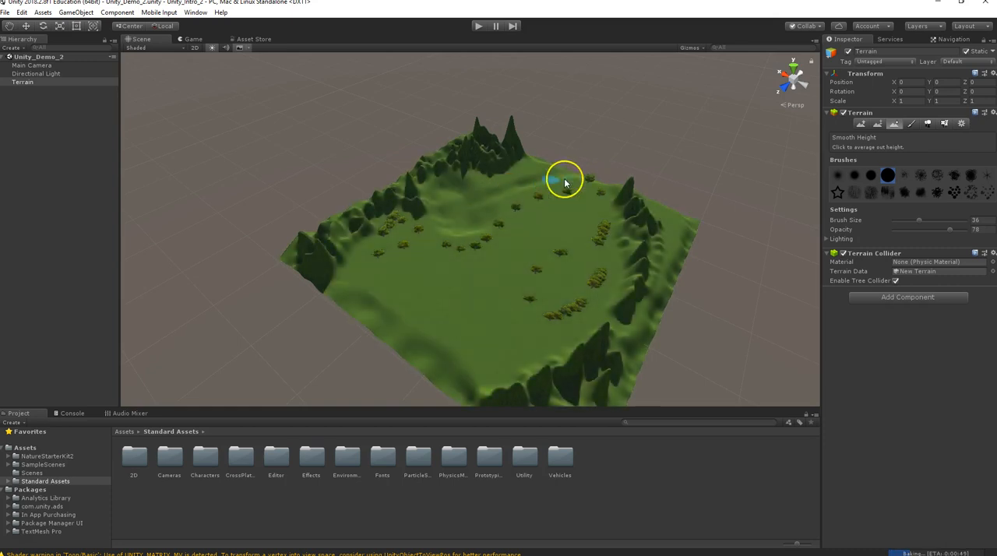
pyautogui.moveTo(509, 196)
pyautogui.keyDown('alt'); pyautogui.mouseDown()
pyautogui.moveTo(480, 258)
pyautogui.moveTo(385, 289)
pyautogui.moveTo(428, 258)
pyautogui.moveTo(399, 279)
pyautogui.mouseUp(); pyautogui.keyUp('alt')
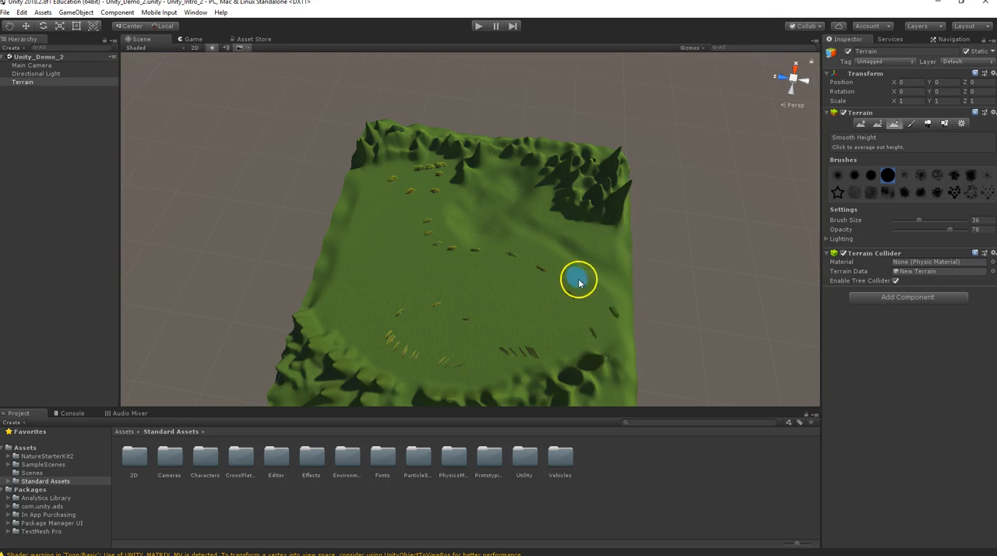
pyautogui.press('alt')
pyautogui.keyDown('alt'); pyautogui.moveTo(458, 282); pyautogui.dragTo(492, 252); pyautogui.keyUp('alt')
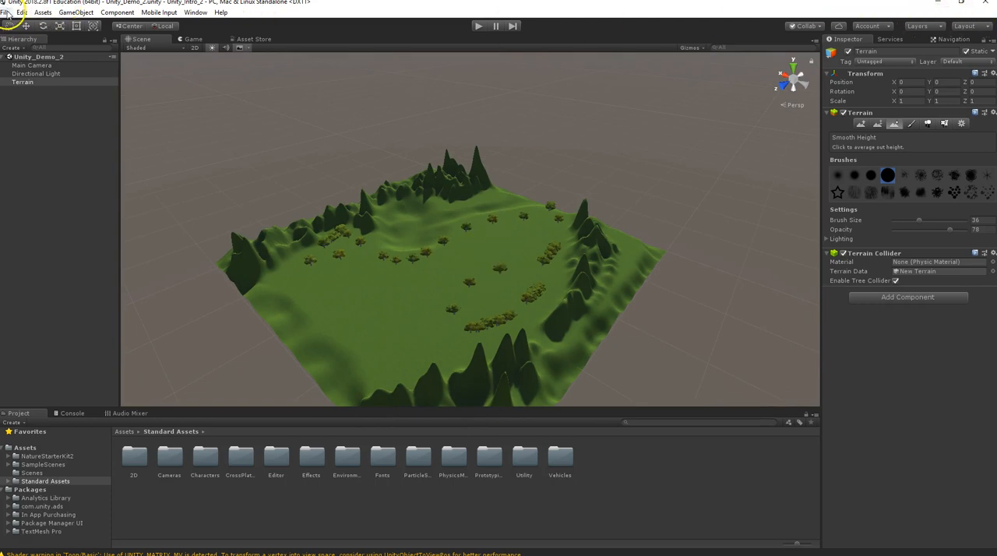
pyautogui.click(6, 13)
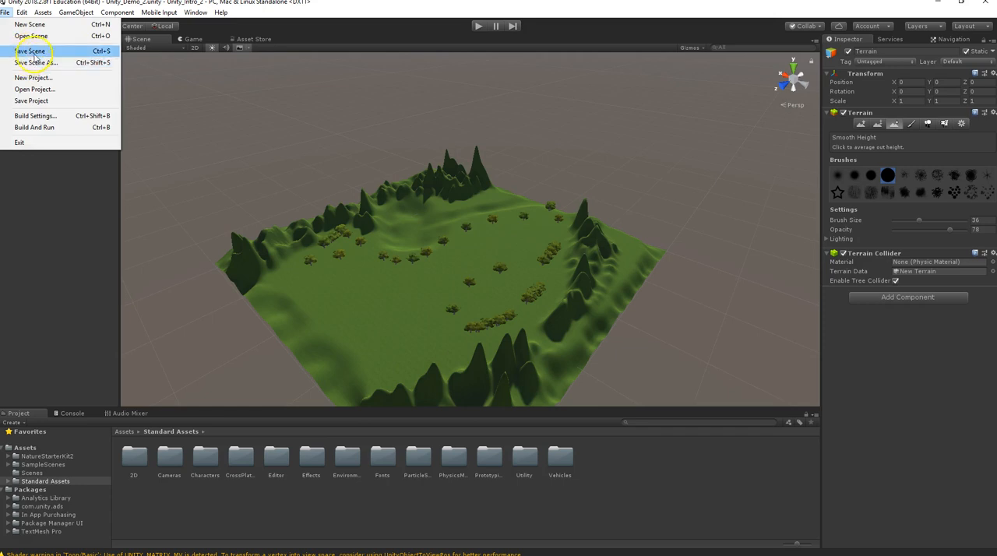
pyautogui.click(35, 51)
# Switch to the Maya window with the Our_City_1 scene and view the city buildings.
pyautogui.click(936, 6)
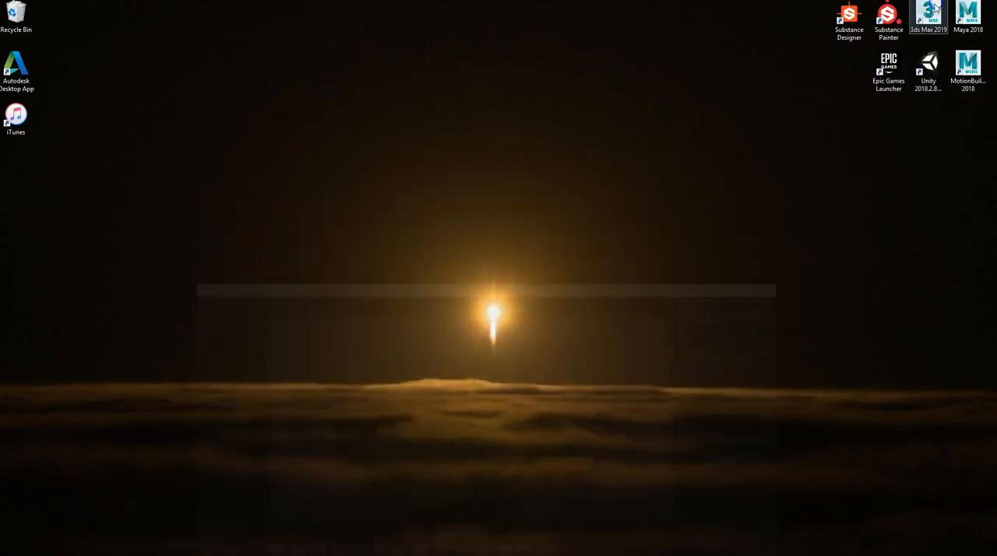
pyautogui.moveTo(421, 554)
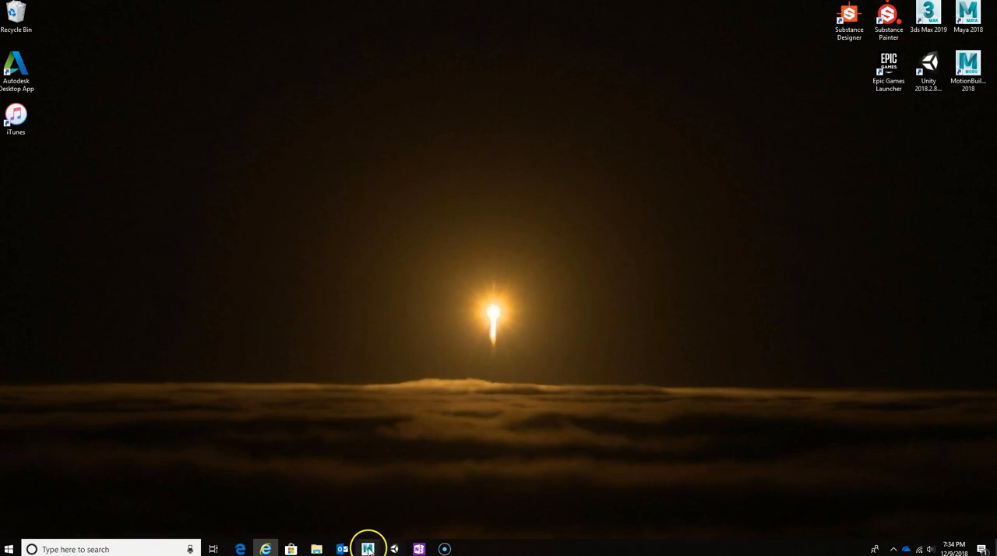
pyautogui.moveTo(367, 550)
pyautogui.click(334, 501)
pyautogui.moveTo(403, 303)
pyautogui.keyDown('alt'); pyautogui.mouseDown()
pyautogui.moveTo(452, 270)
pyautogui.moveTo(428, 283)
pyautogui.moveTo(374, 282)
pyautogui.moveTo(397, 298)
pyautogui.mouseUp(); pyautogui.keyUp('alt')
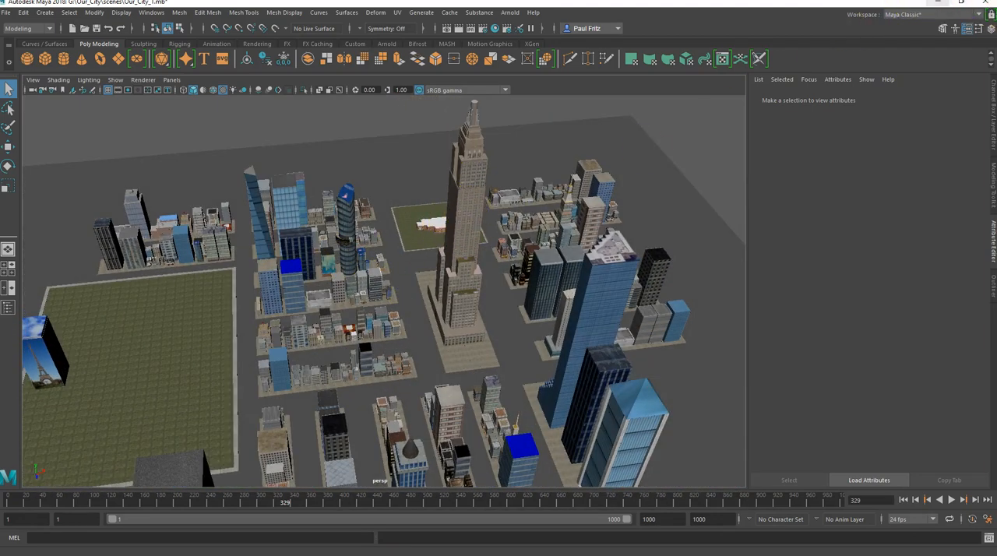
# Switch to the untitled Maya scene and inspect the Empire State Building model from different angles.
pyautogui.click(939, 5)
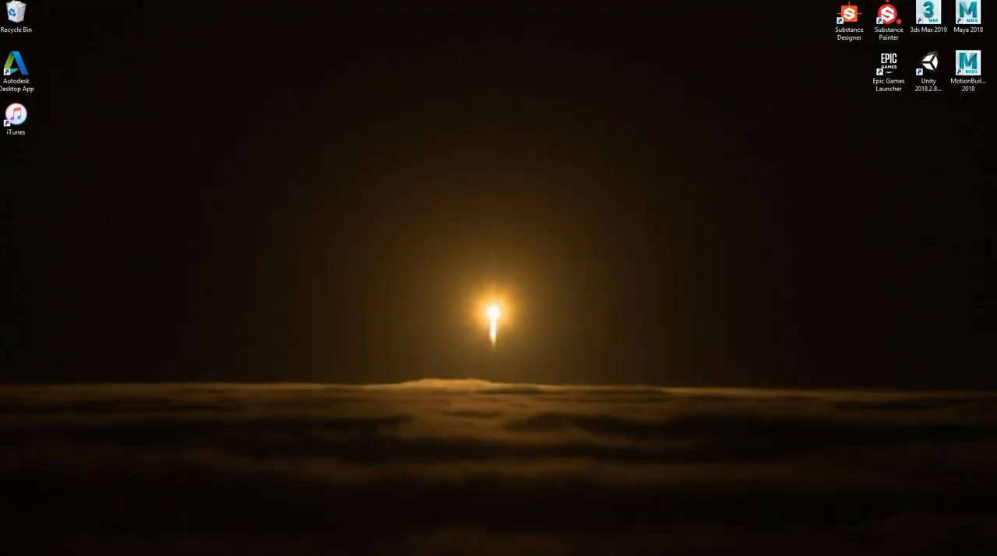
pyautogui.moveTo(424, 545)
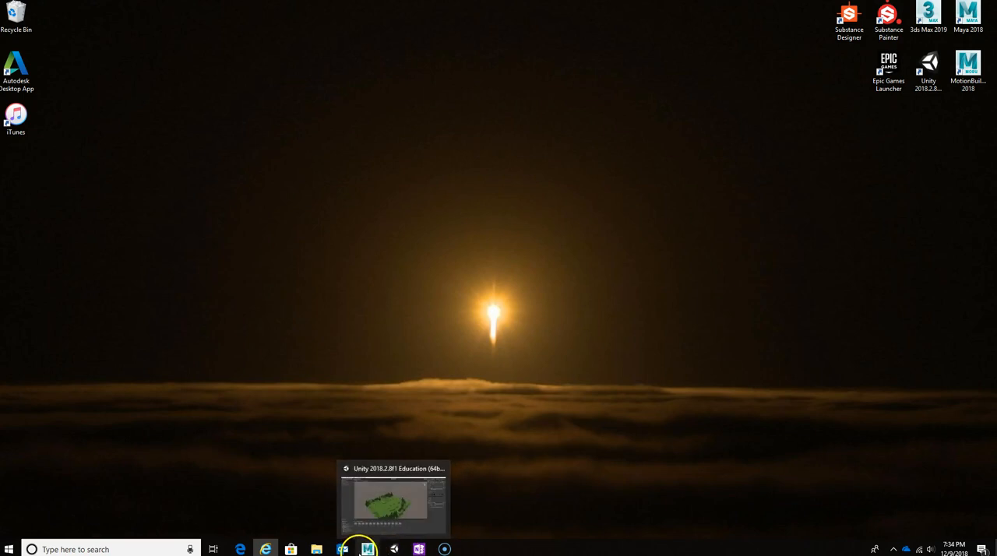
pyautogui.moveTo(370, 547)
pyautogui.click(510, 501)
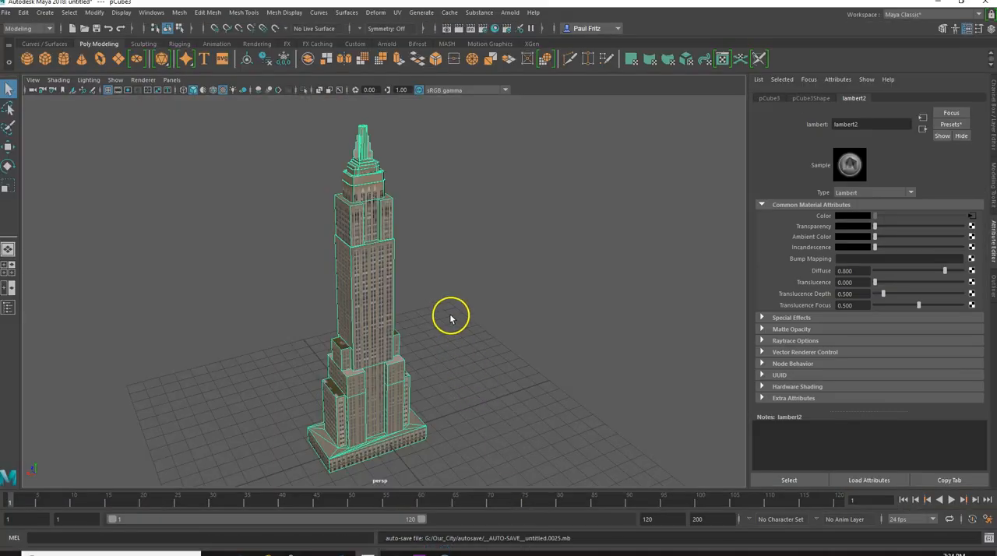
pyautogui.keyDown('alt'); pyautogui.moveTo(453, 273); pyautogui.dragTo(356, 252); pyautogui.keyUp('alt')
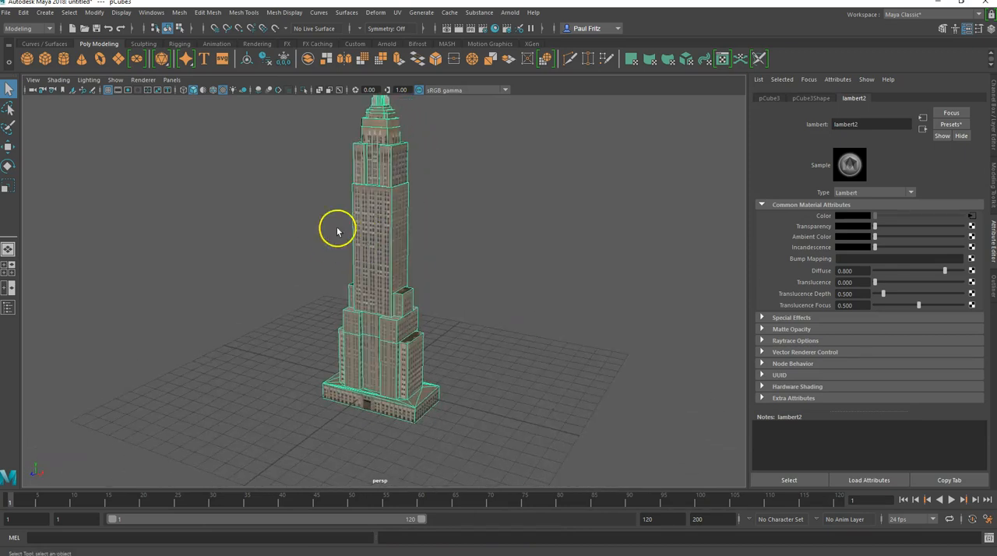
pyautogui.keyDown('alt'); pyautogui.moveTo(355, 189); pyautogui.dragTo(361, 240); pyautogui.keyUp('alt')
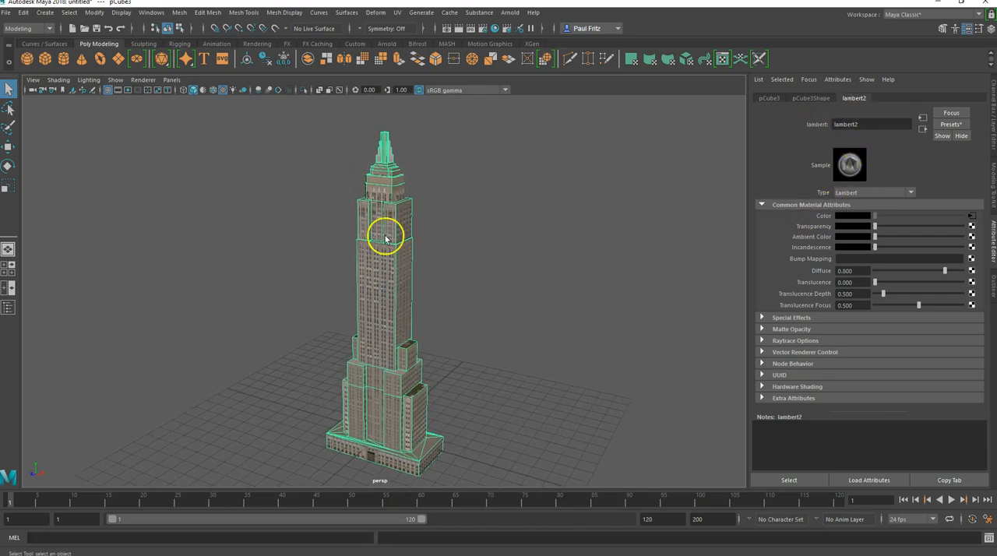
pyautogui.scroll(-2, 382, 233)
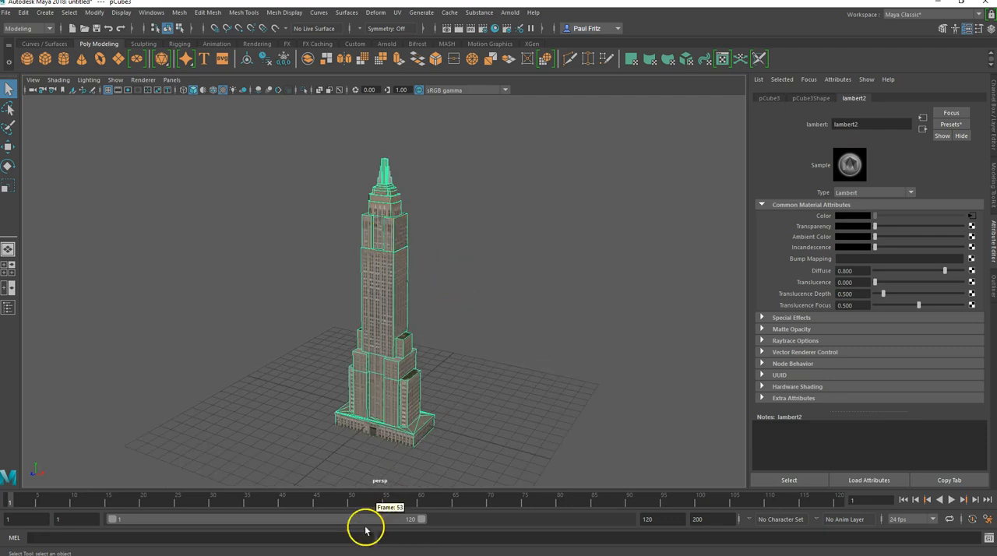
pyautogui.moveTo(365, 554)
pyautogui.moveTo(318, 548)
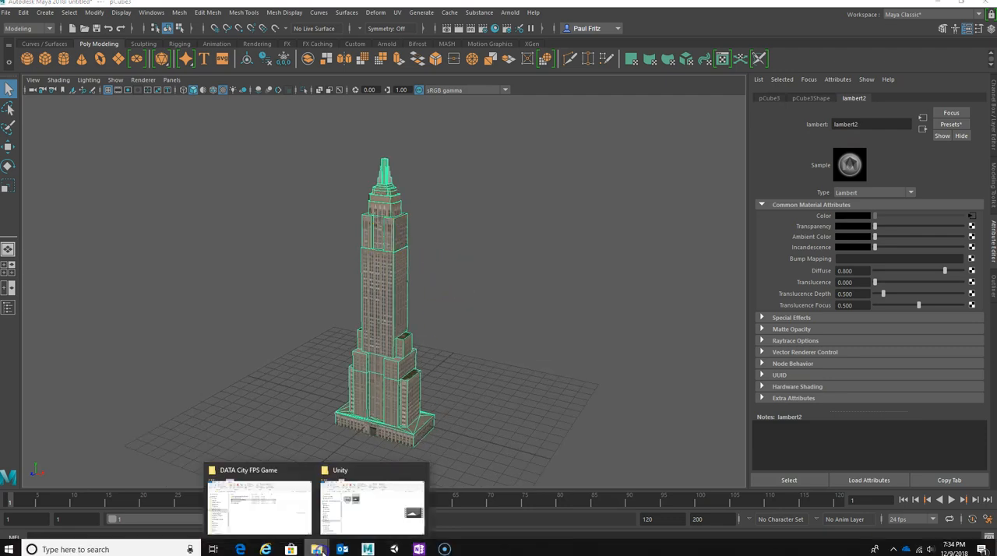
pyautogui.click(294, 515)
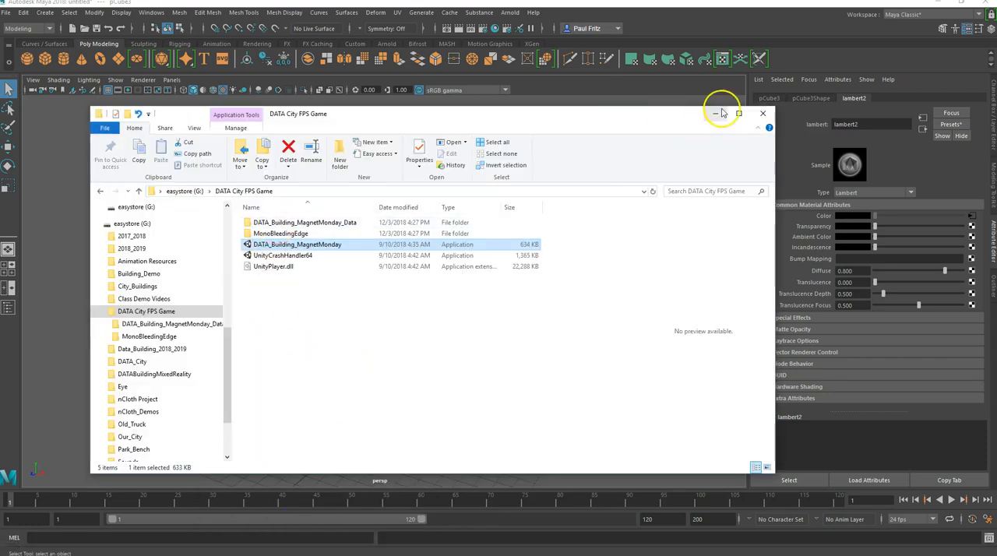
pyautogui.click(716, 116)
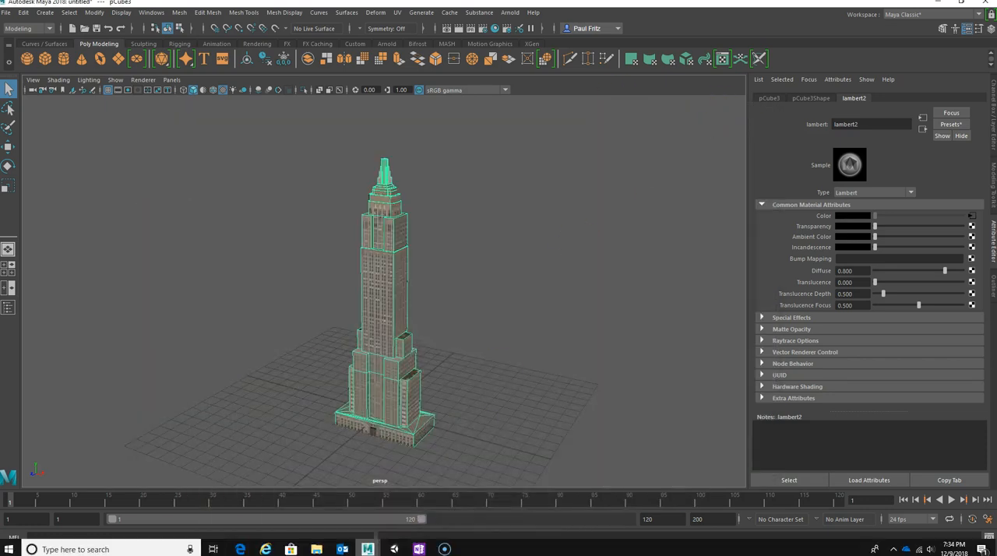
# Switch to the File Explorer window showing the Unity folder and go to the Our_City folder on the easystore (G:) drive.
pyautogui.moveTo(382, 549)
pyautogui.moveTo(316, 549)
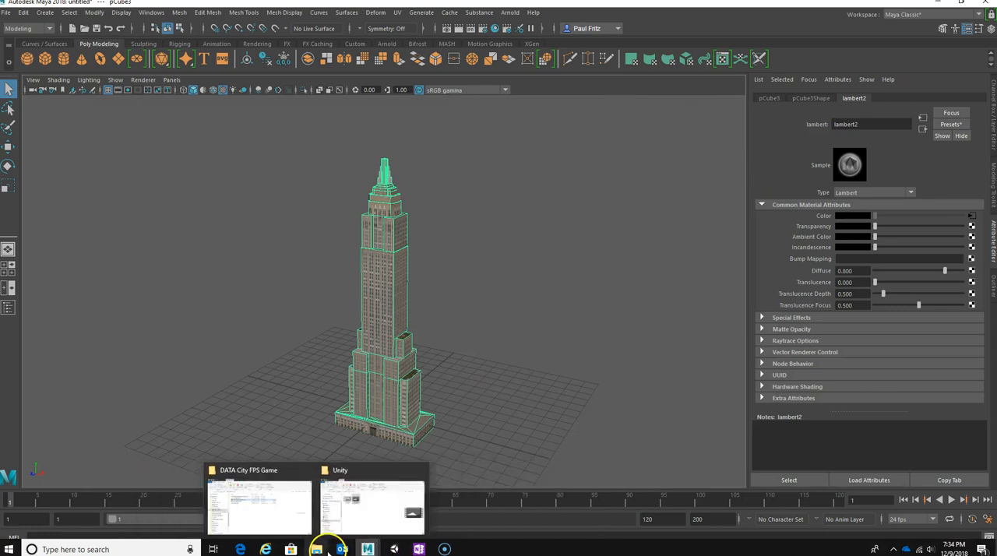
pyautogui.click(331, 514)
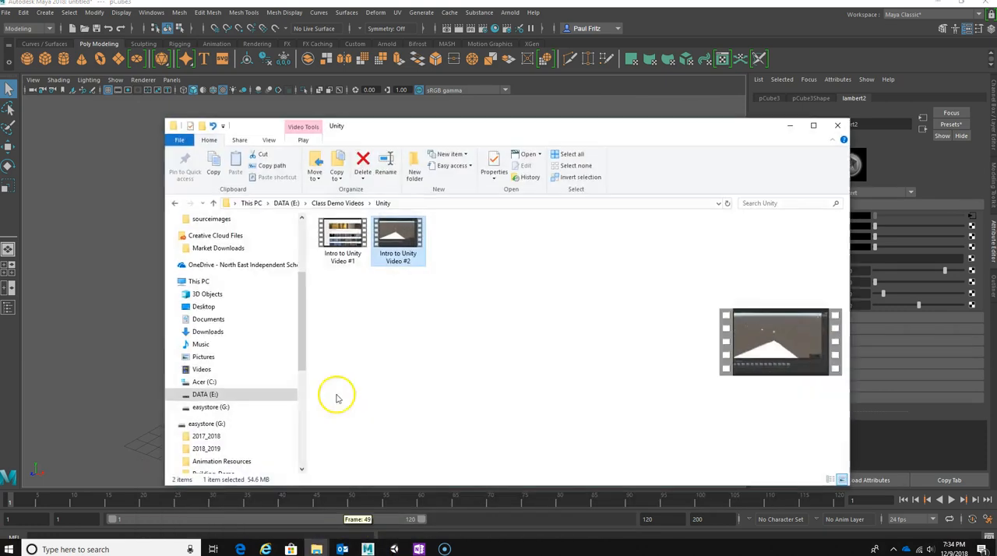
pyautogui.click(213, 204)
pyautogui.click(213, 204)
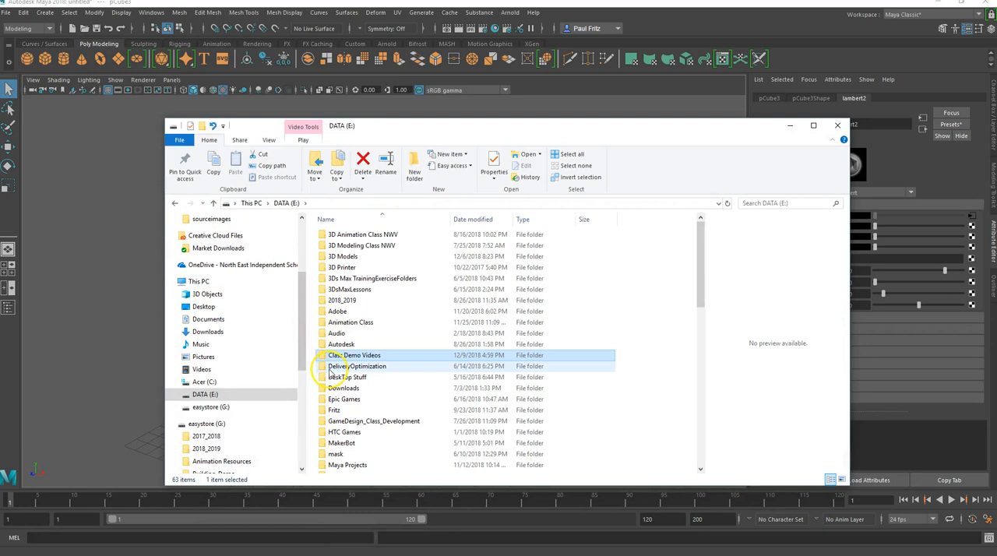
pyautogui.scroll(-2, 333, 372)
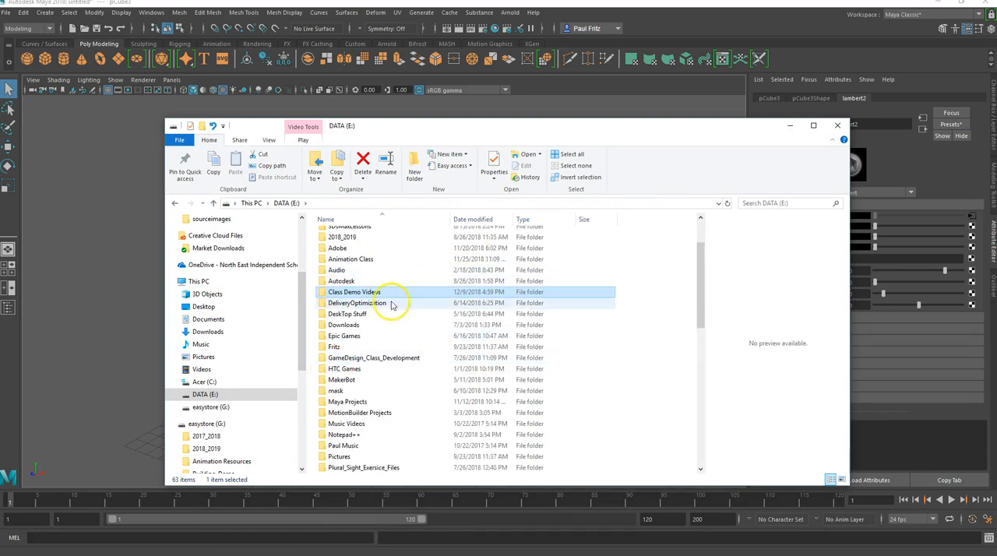
pyautogui.scroll(-3, 216, 424)
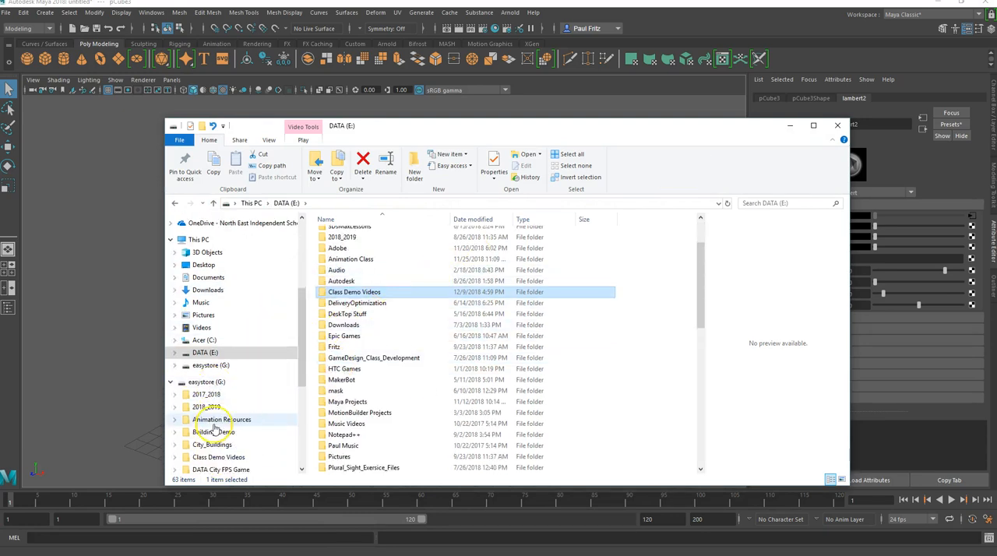
pyautogui.scroll(-2, 216, 428)
pyautogui.click(205, 424)
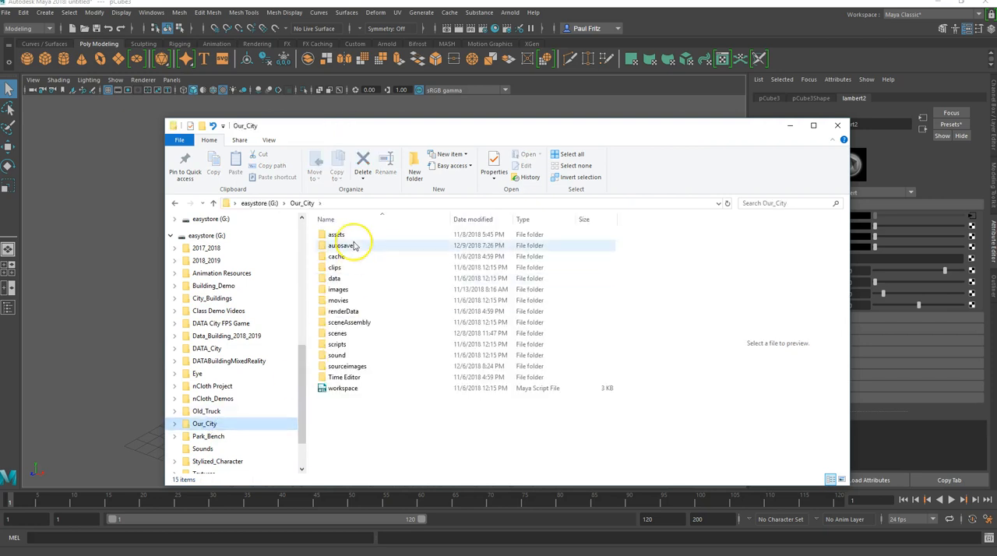
# Look through the student's folder of FBX buildings in assets, 7th Period Buildings, and minimize File Explorer.
pyautogui.doubleClick(337, 236)
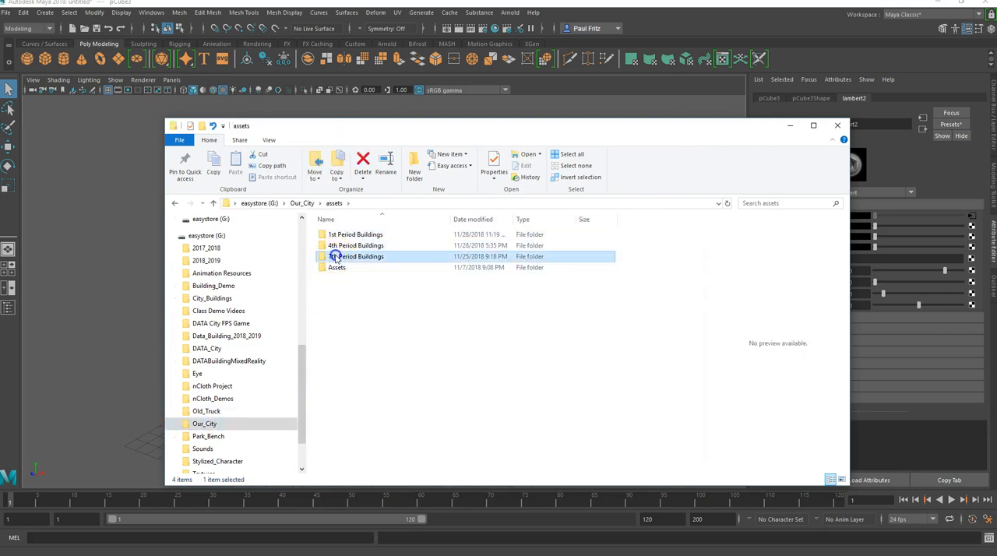
pyautogui.doubleClick(335, 256)
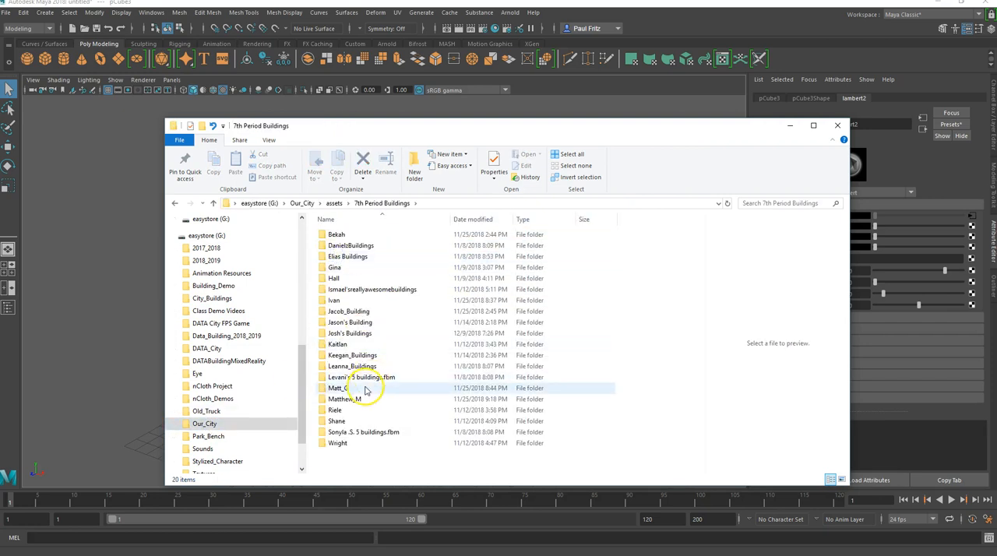
pyautogui.doubleClick(350, 335)
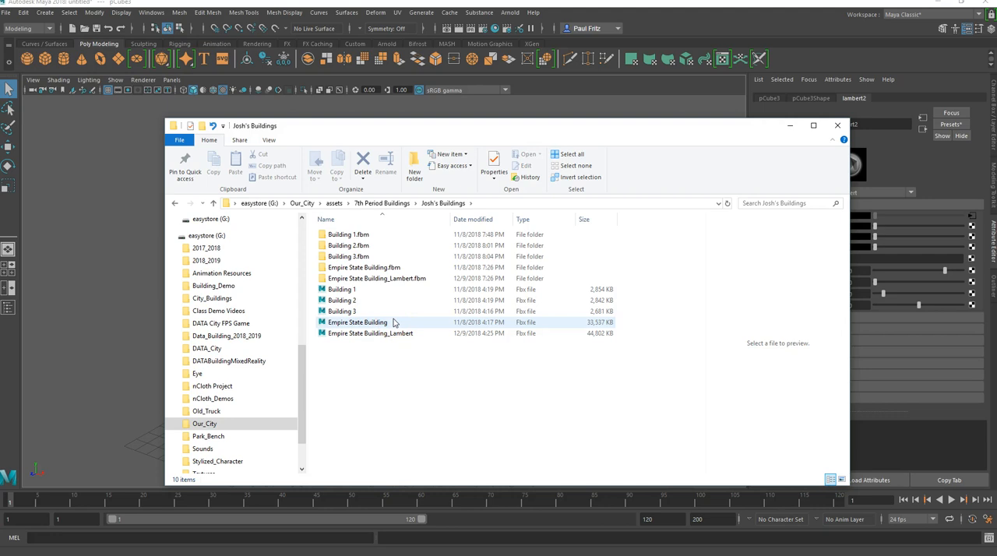
pyautogui.click(791, 127)
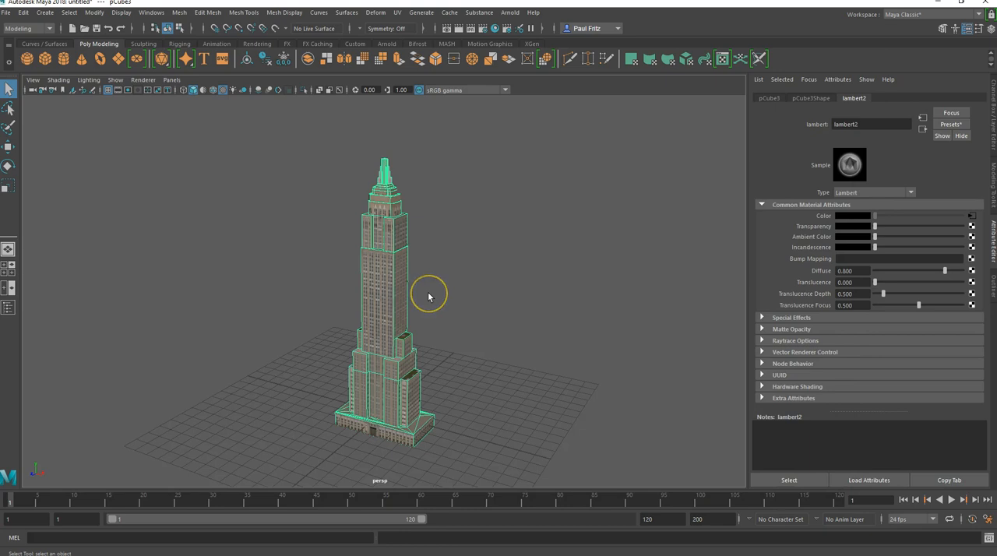
# Review the FBX options for exporting the selected tower, including Smooth Mesh and Embed Media, and close the export without saving.
pyautogui.keyDown('alt'); pyautogui.moveTo(343, 282); pyautogui.dragTo(401, 265); pyautogui.keyUp('alt')
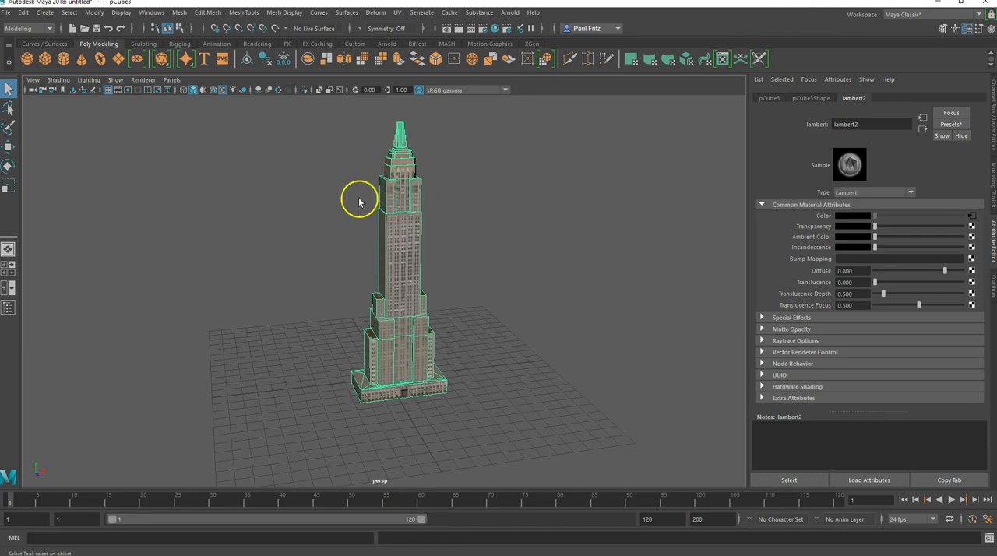
pyautogui.click(6, 13)
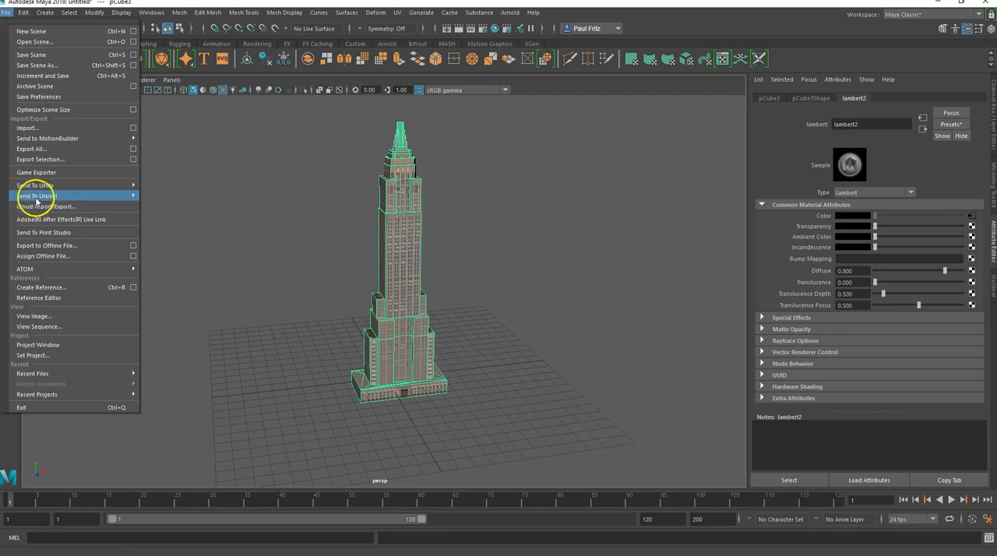
pyautogui.click(47, 159)
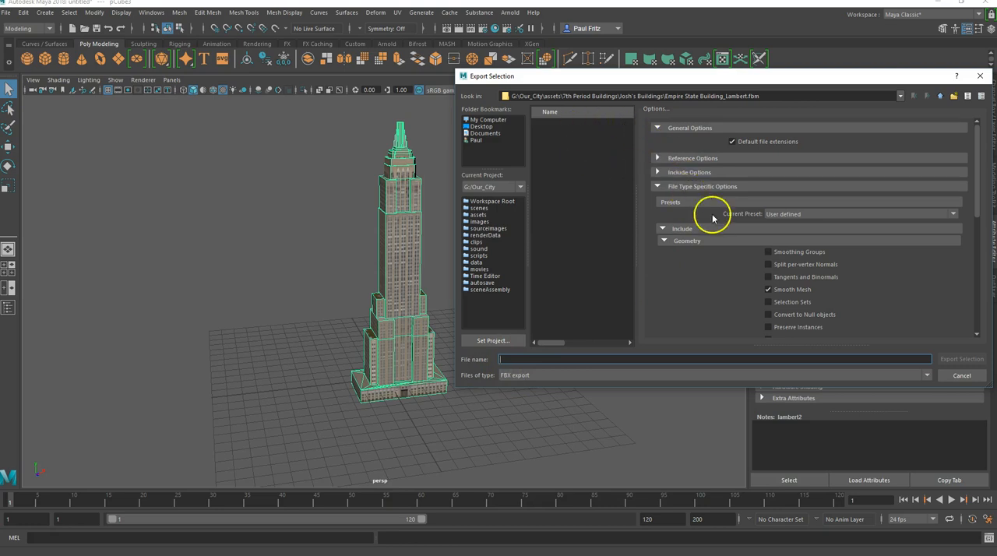
pyautogui.scroll(-2, 707, 234)
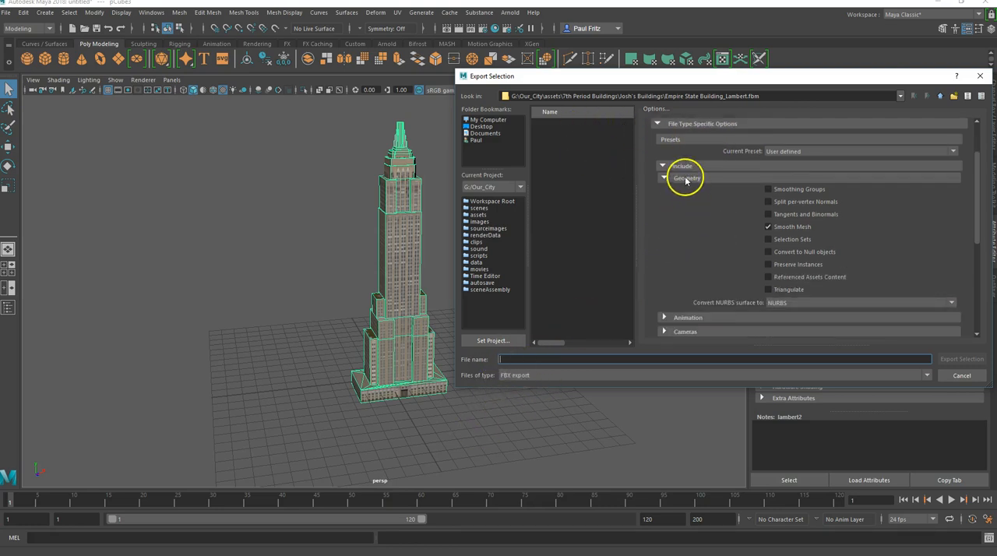
pyautogui.scroll(-5, 693, 215)
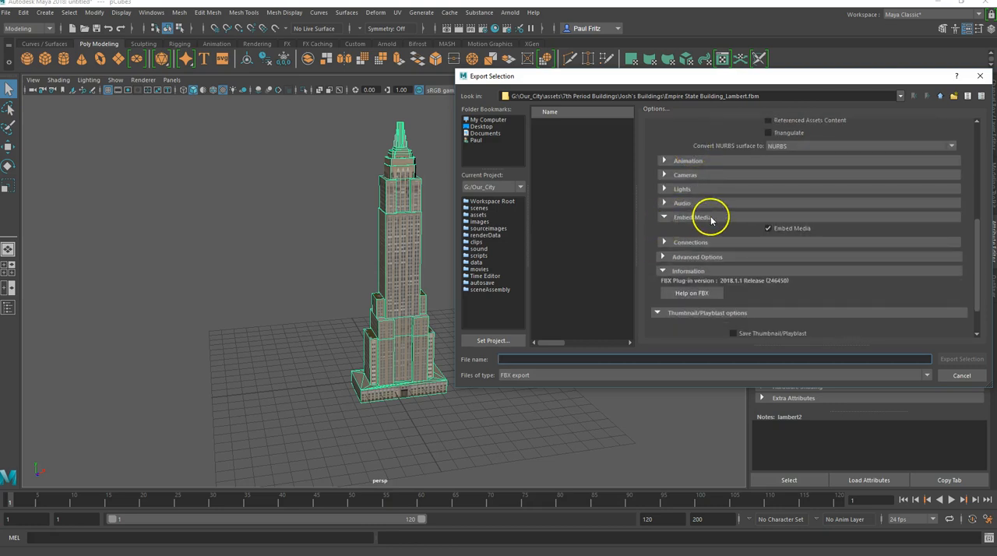
pyautogui.scroll(10, 690, 215)
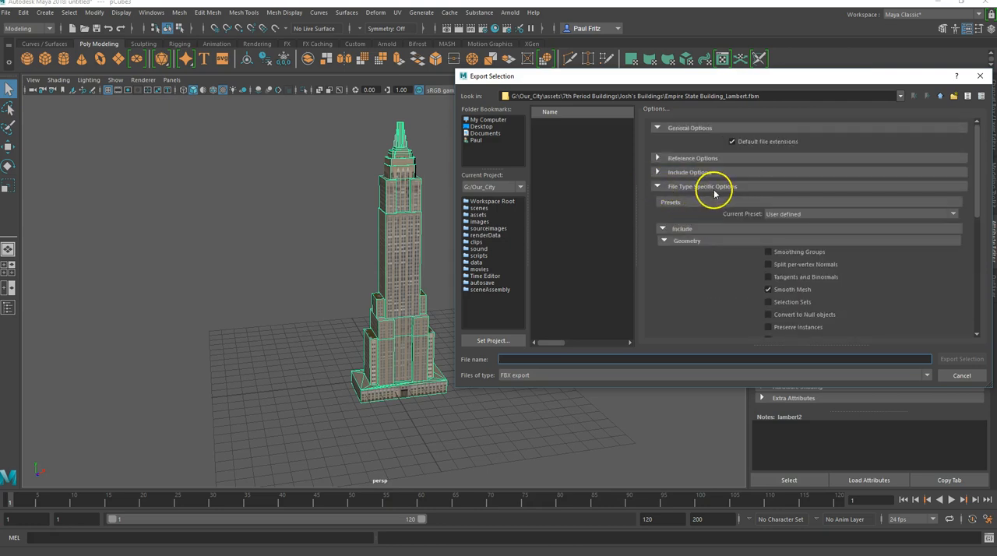
pyautogui.scroll(-10, 713, 190)
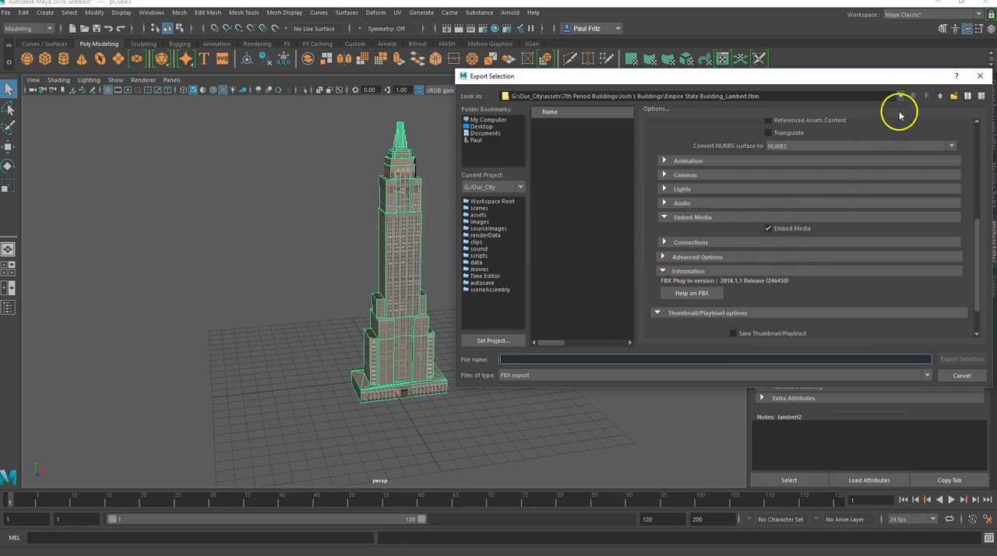
pyautogui.click(963, 375)
pyautogui.moveTo(424, 554)
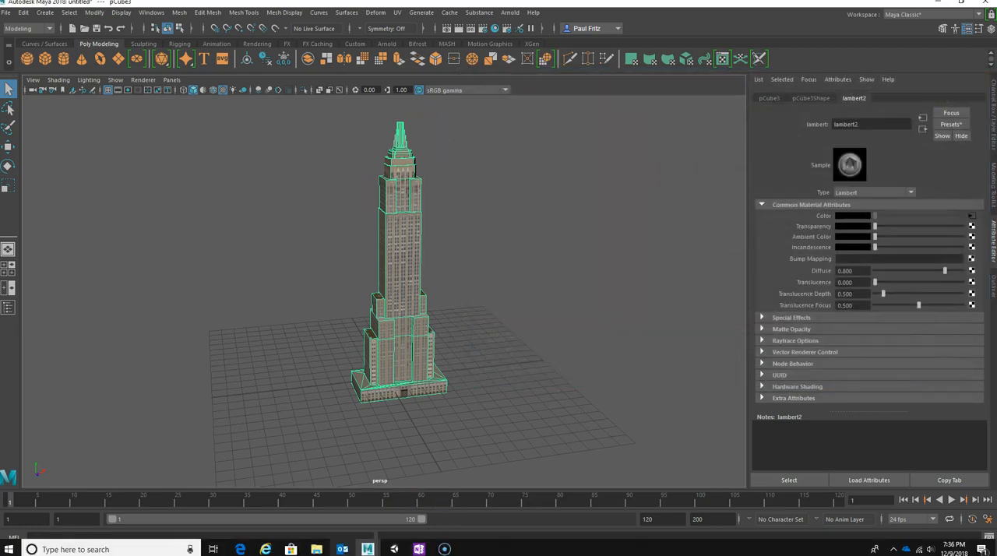
# Look in the student's Empire State Building.fbm folder for the exported texture file and minimize File Explorer.
pyautogui.moveTo(316, 549)
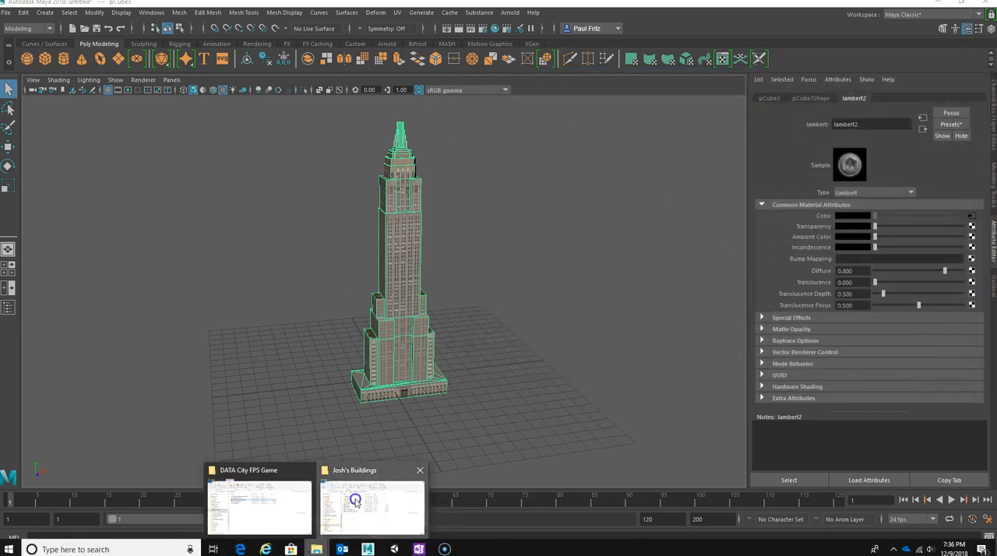
pyautogui.click(355, 501)
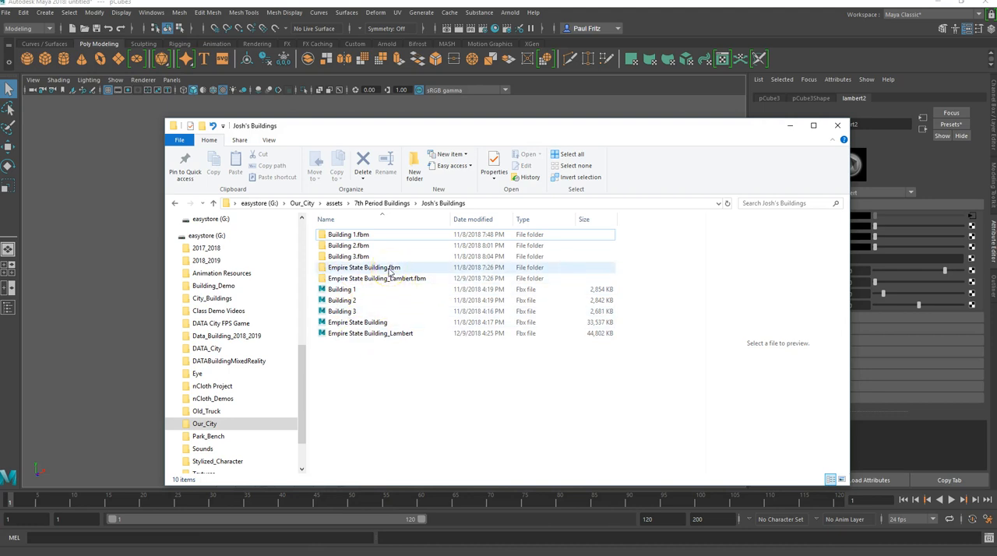
pyautogui.click(371, 293)
pyautogui.click(336, 270)
pyautogui.doubleClick(326, 268)
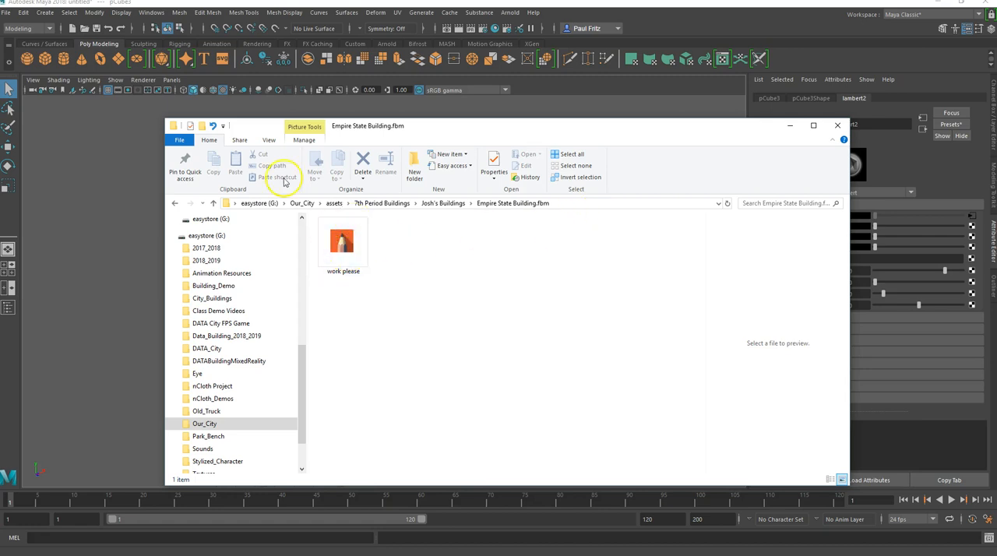
pyautogui.click(790, 126)
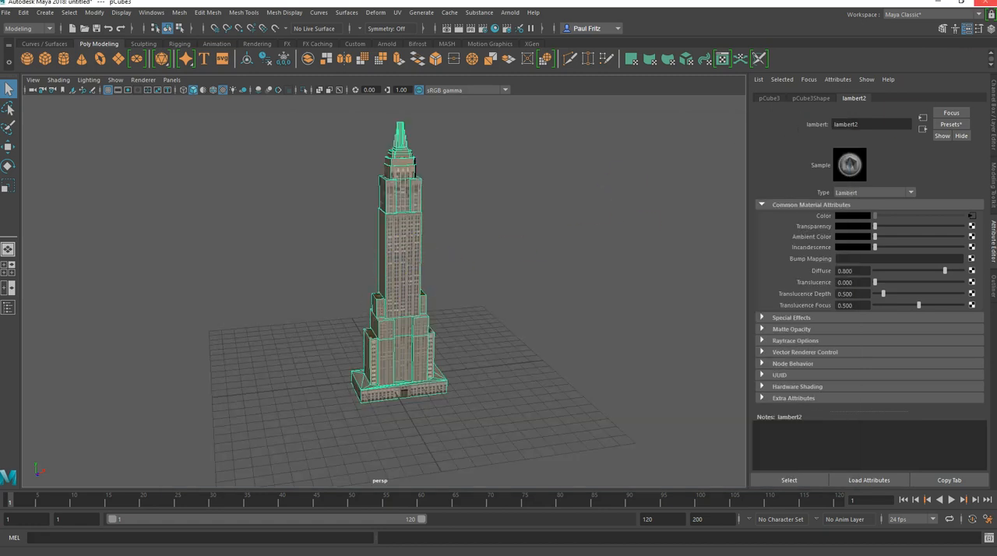
# Switch to Unity and bring up File Explorer over it, showing the student's buildings folder with the Project assets still visible.
pyautogui.click(937, 5)
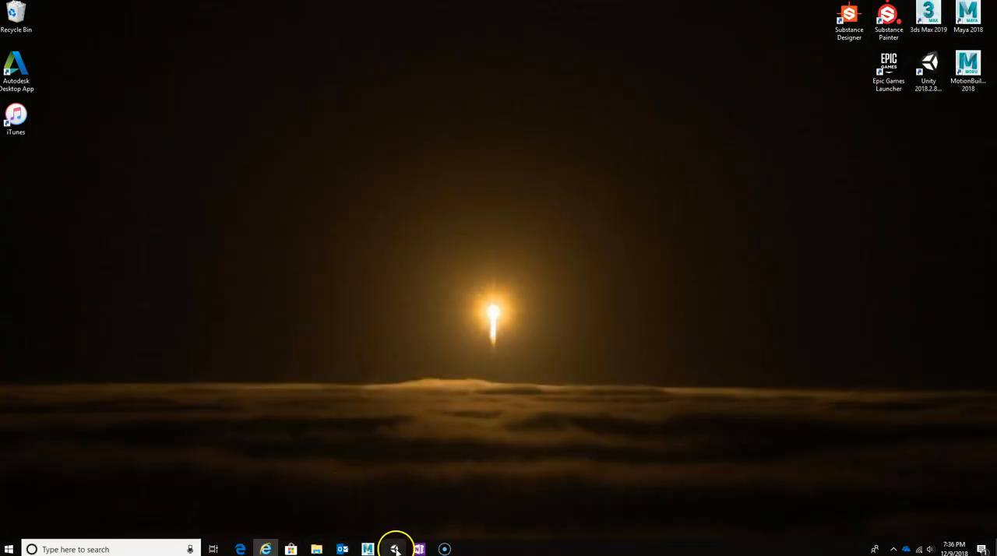
pyautogui.click(395, 549)
pyautogui.moveTo(316, 549)
pyautogui.click(351, 513)
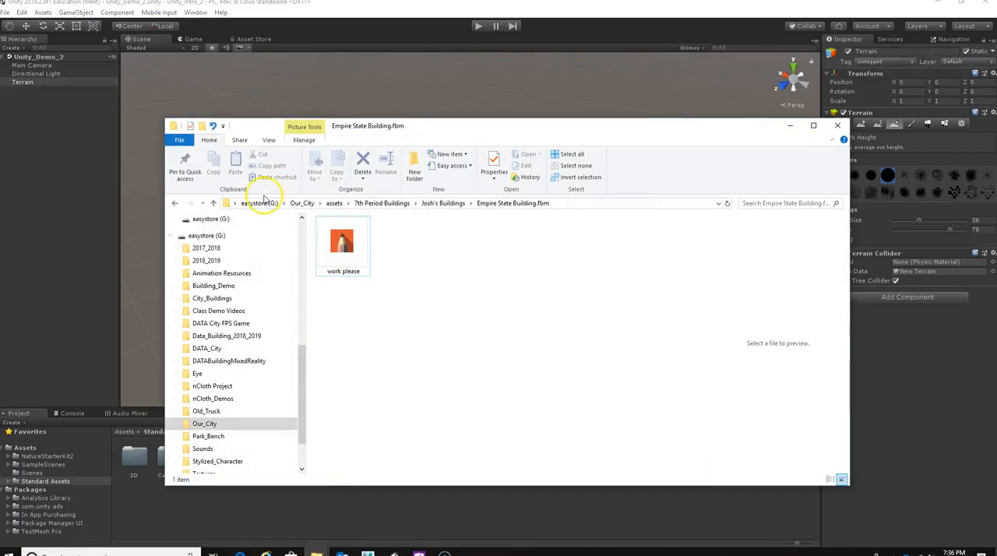
pyautogui.click(213, 203)
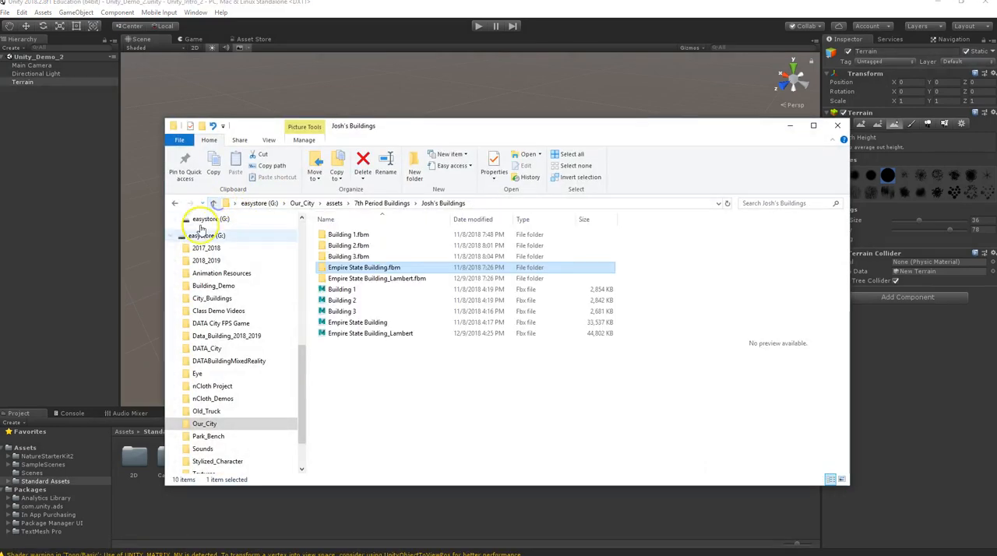
pyautogui.doubleClick(417, 133)
pyautogui.moveTo(629, 5); pyautogui.dragTo(648, 47)
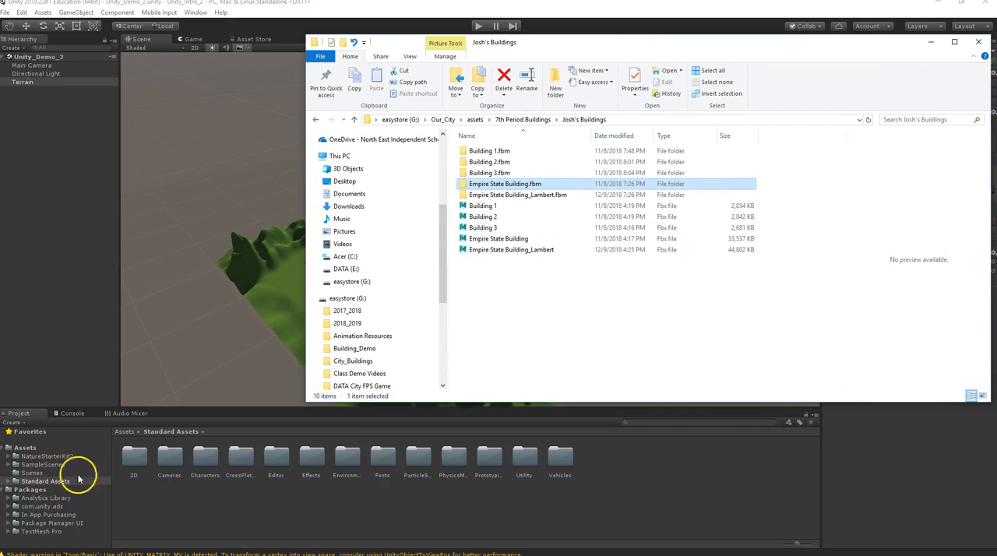
# Create a folder named Prefabs inside the project's Assets.
pyautogui.click(18, 449)
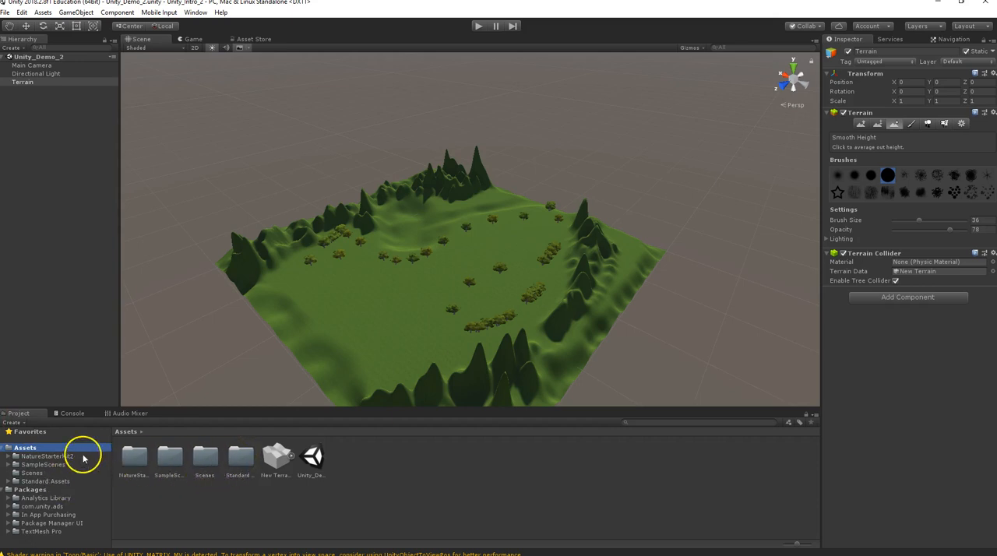
pyautogui.click(22, 422)
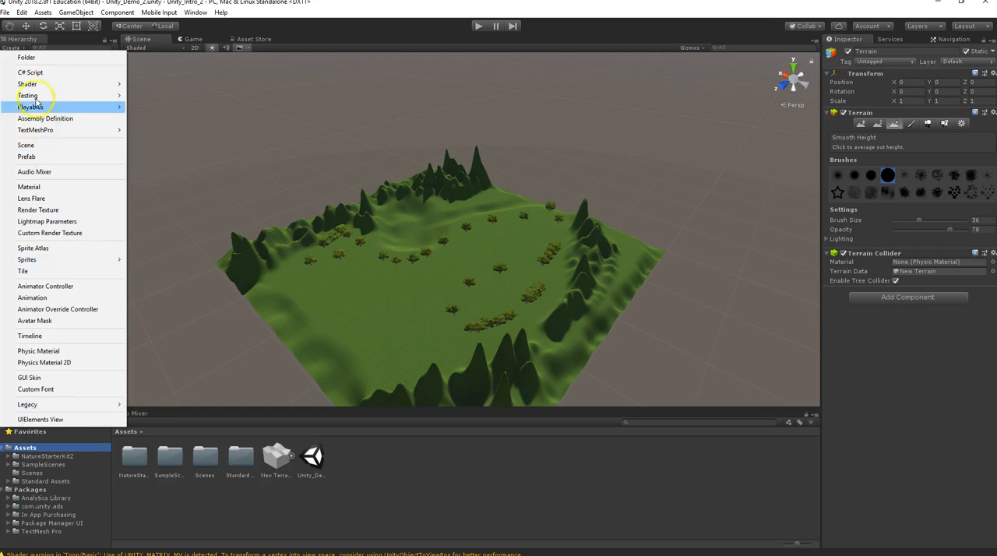
pyautogui.click(38, 59)
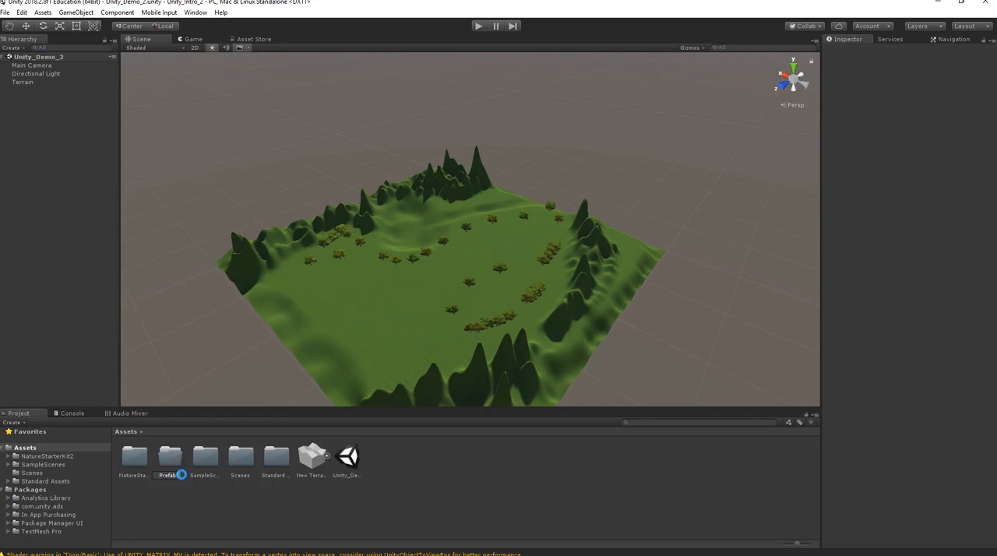
pyautogui.click(27, 450)
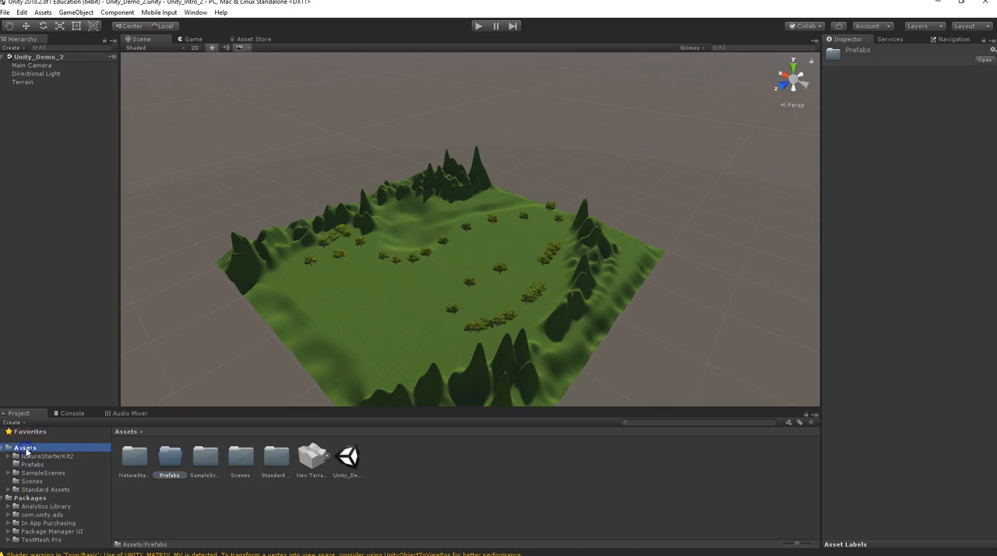
# Create a folder named Materials inside the project's Assets.
pyautogui.click(14, 423)
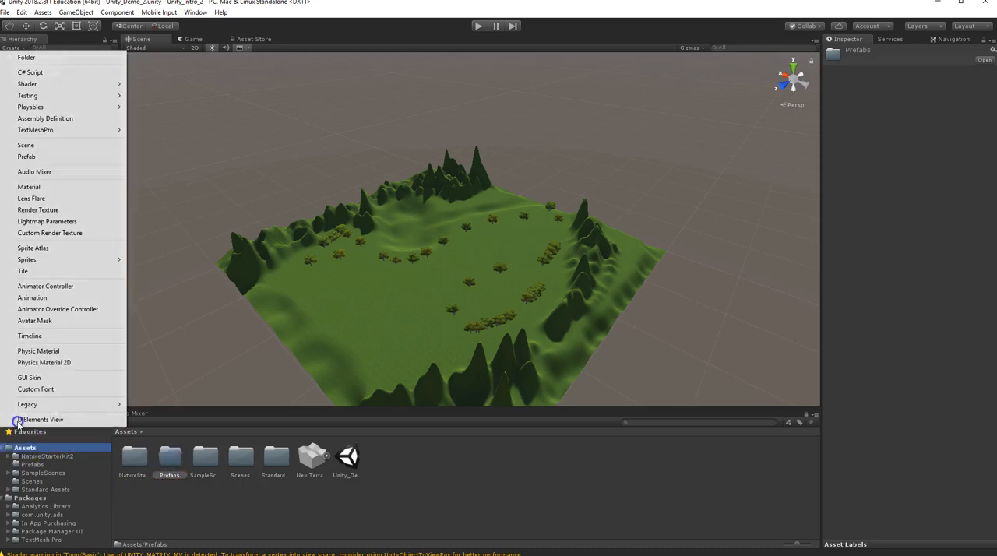
pyautogui.click(45, 58)
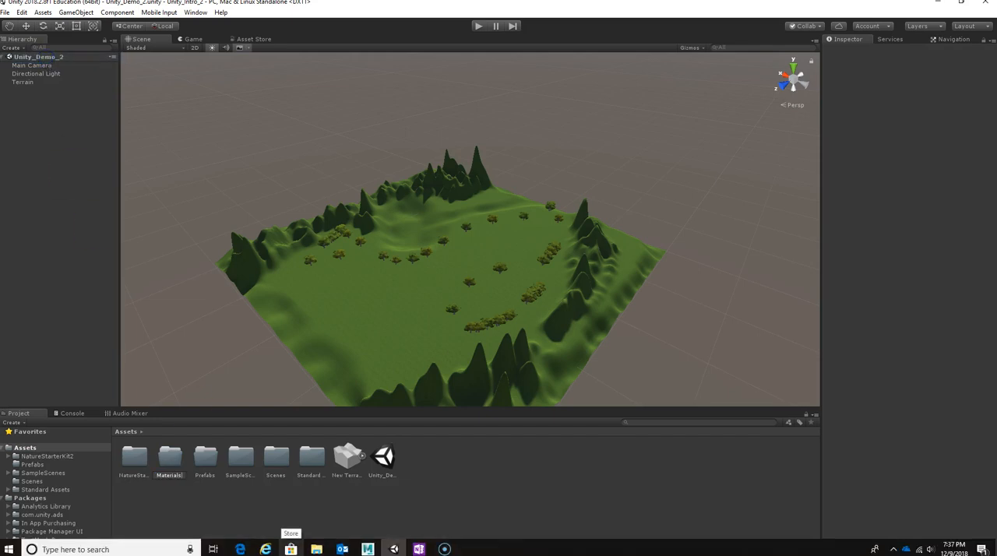
pyautogui.press('Return')
# Import the "work please" texture from the Empire State Building.fbm folder into Materials and select it there.
pyautogui.moveTo(316, 545)
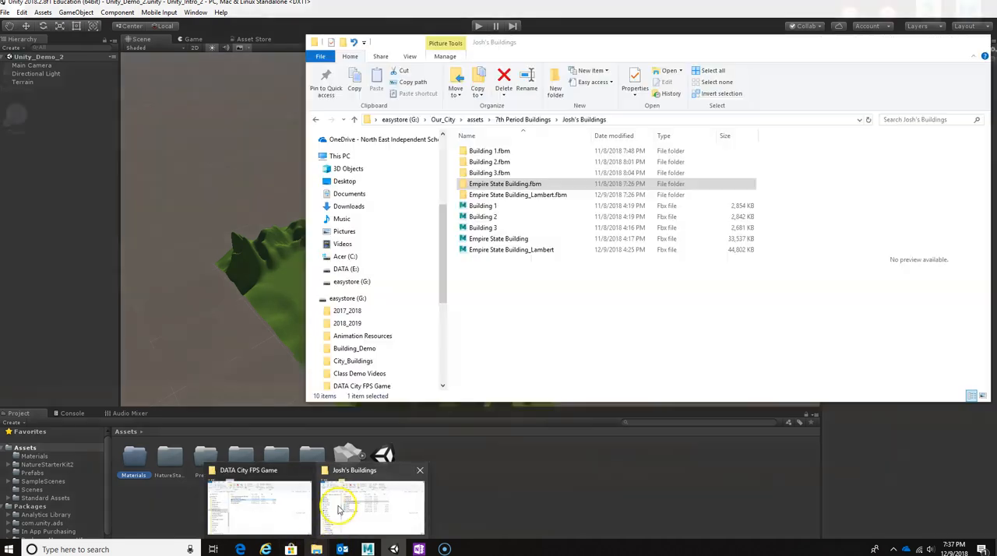
pyautogui.click(338, 494)
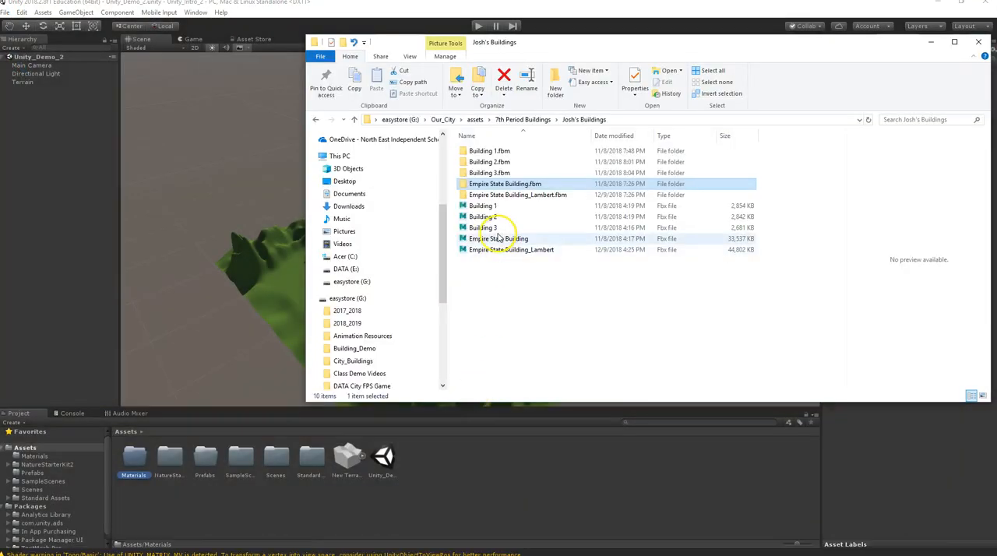
pyautogui.doubleClick(462, 184)
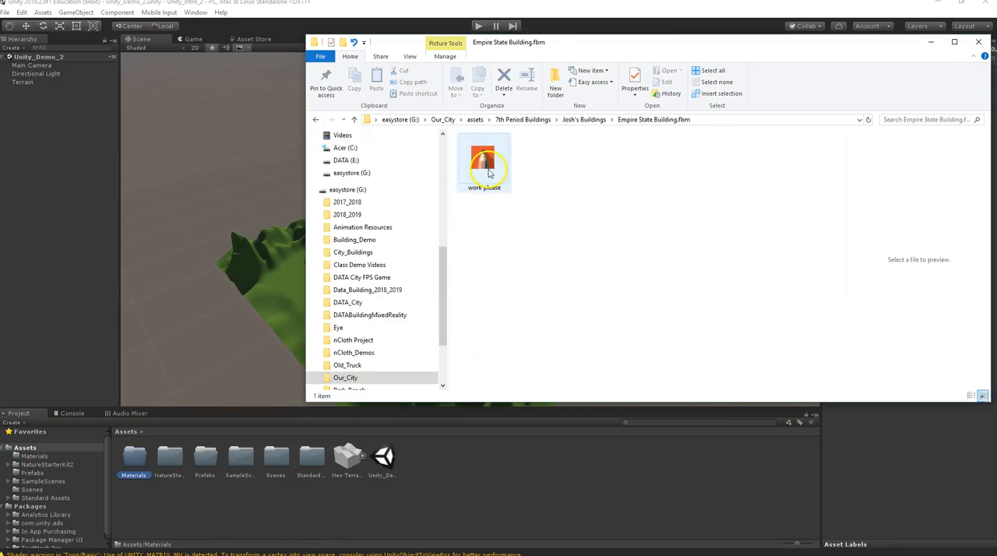
pyautogui.moveTo(482, 158); pyautogui.dragTo(241, 429)
pyautogui.moveTo(167, 465); pyautogui.dragTo(132, 462)
pyautogui.doubleClick(141, 458)
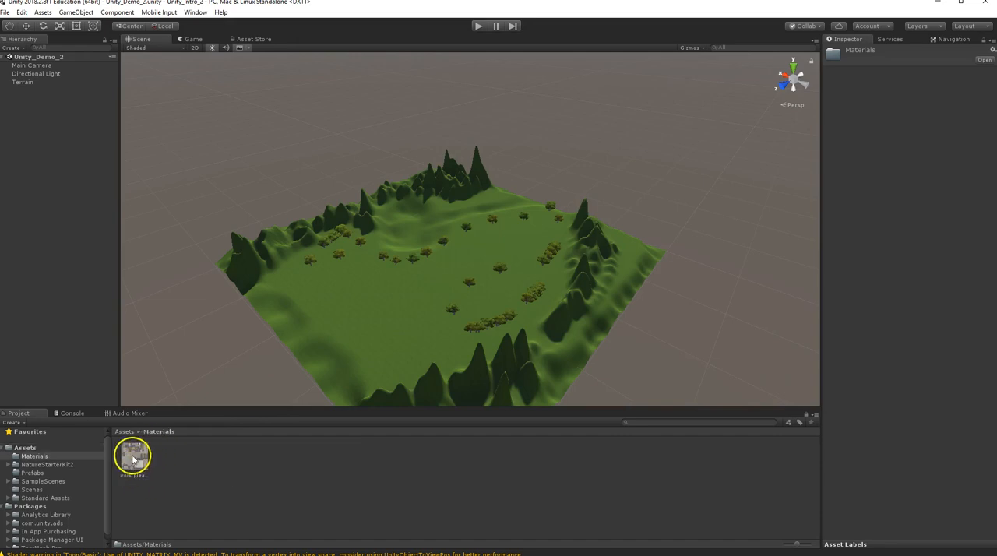
pyautogui.click(132, 458)
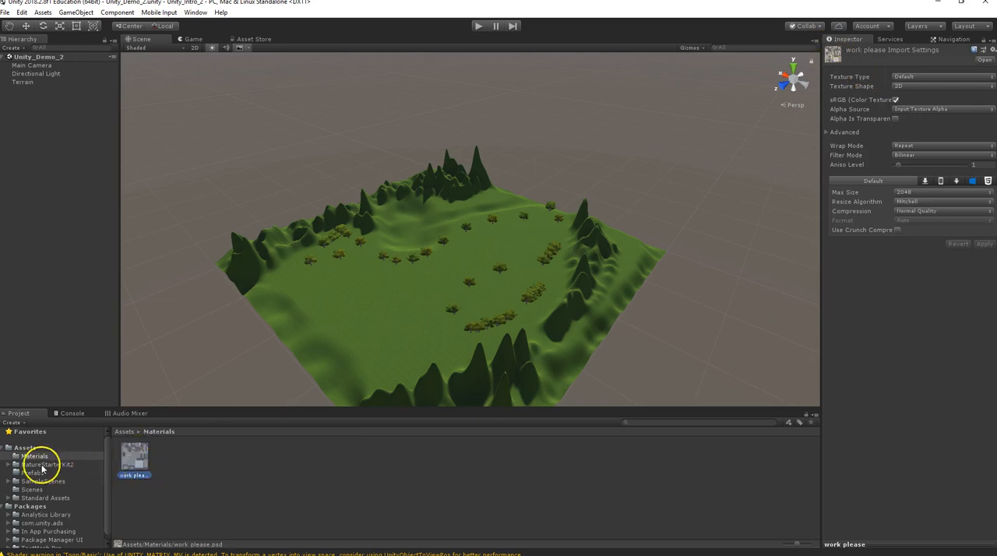
# Import the Empire State Building and Empire State Building_Lambert FBX files into the Prefabs folder and minimize File Explorer.
pyautogui.moveTo(257, 553)
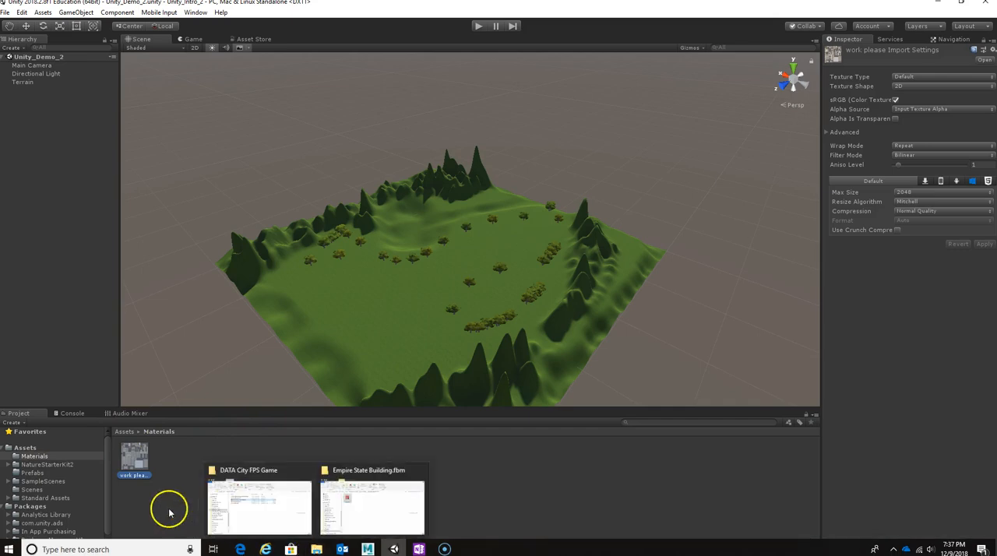
pyautogui.click(27, 473)
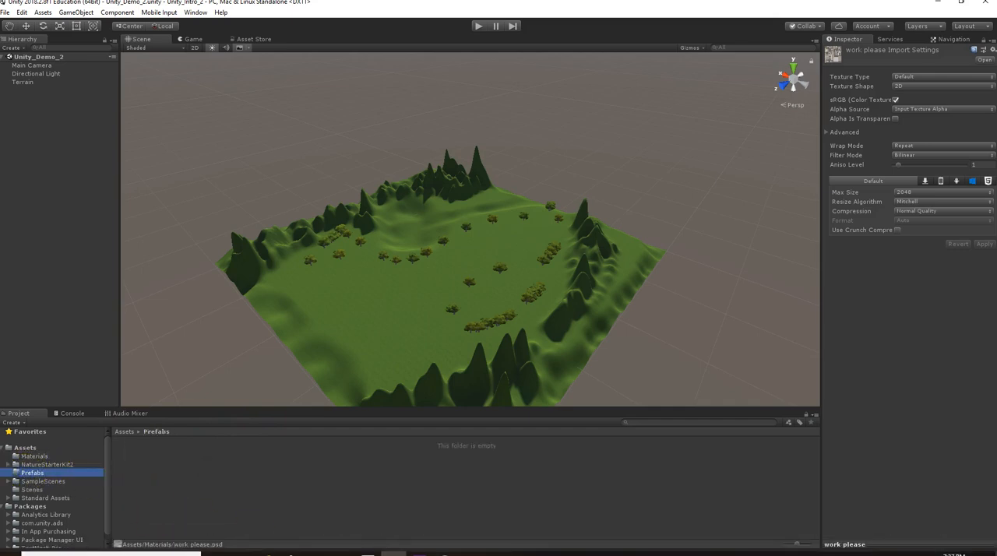
pyautogui.moveTo(316, 549)
pyautogui.click(357, 494)
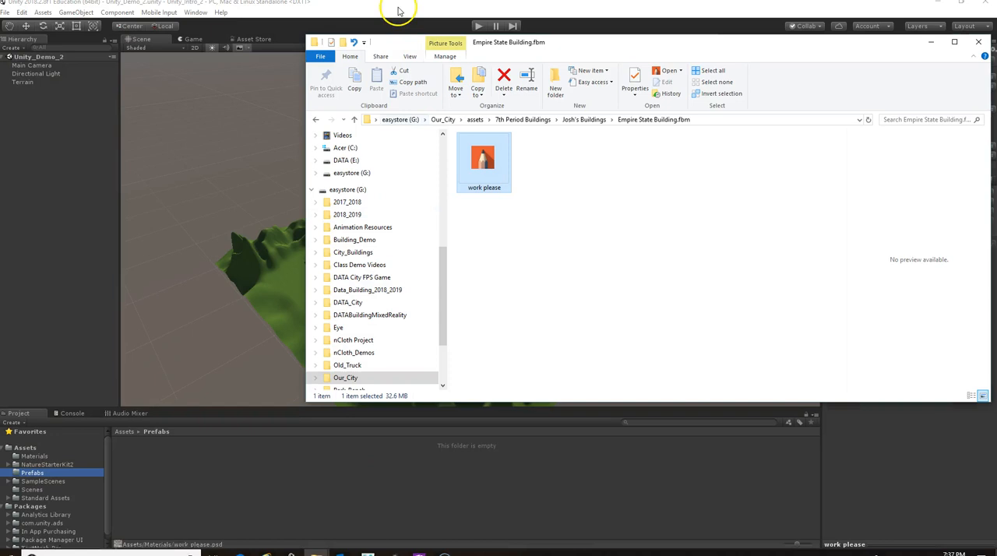
pyautogui.click(354, 121)
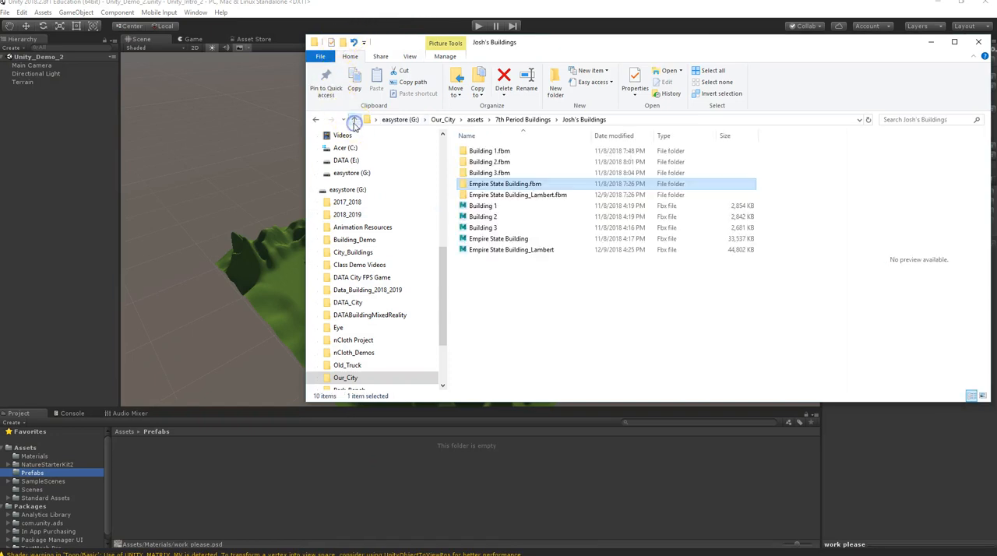
pyautogui.moveTo(499, 240); pyautogui.dragTo(170, 459)
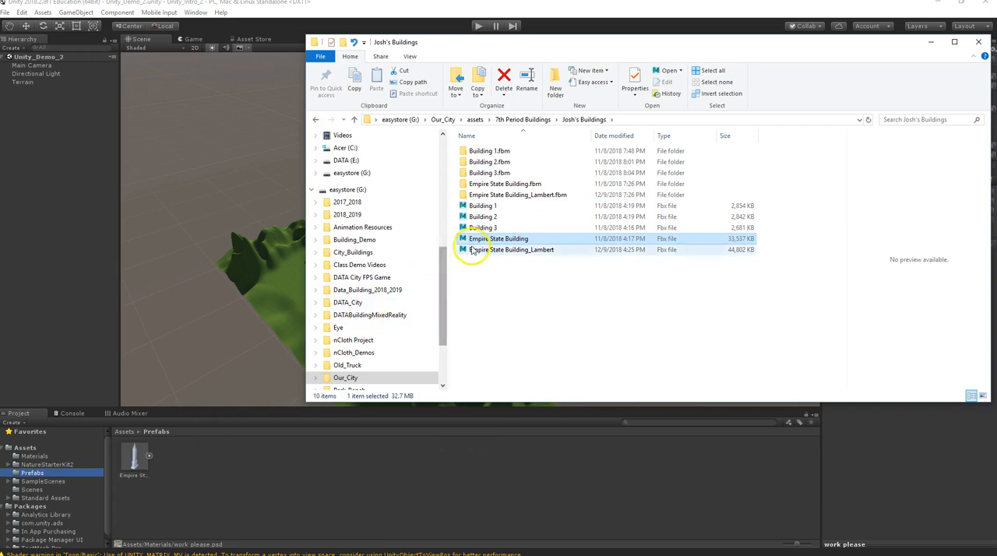
pyautogui.moveTo(475, 250); pyautogui.dragTo(204, 462)
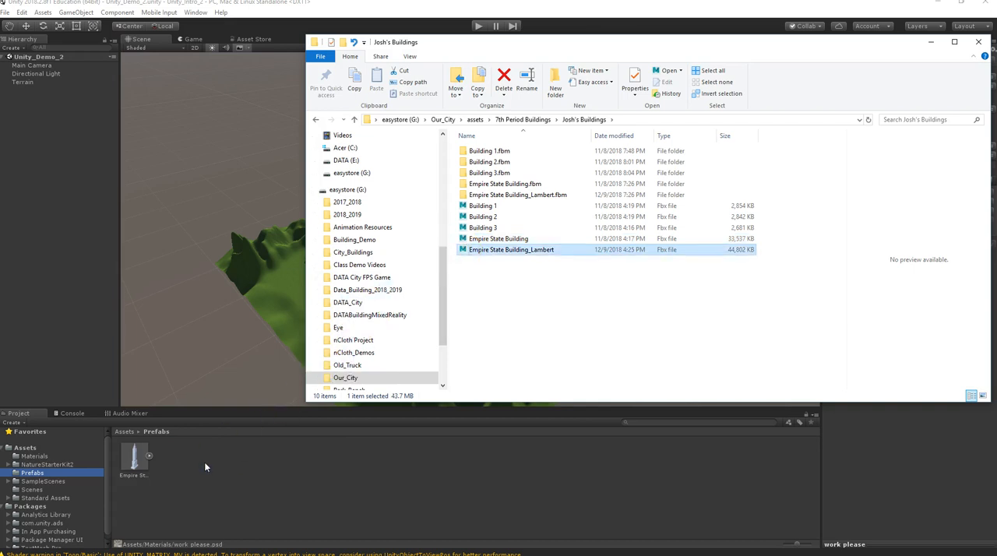
pyautogui.click(931, 43)
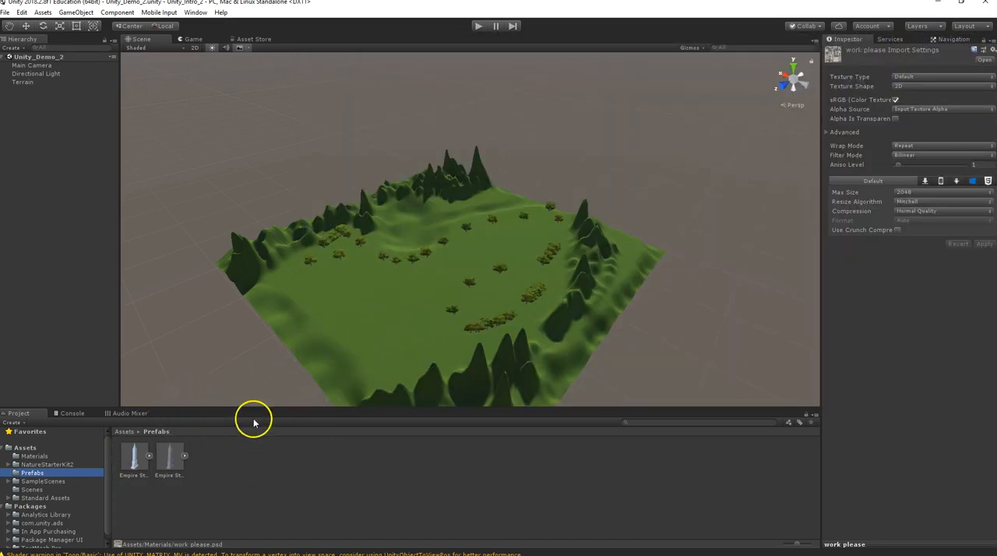
# Enable Generate Colliders in the import settings of both Empire State Building models and apply the change to each.
pyautogui.click(165, 455)
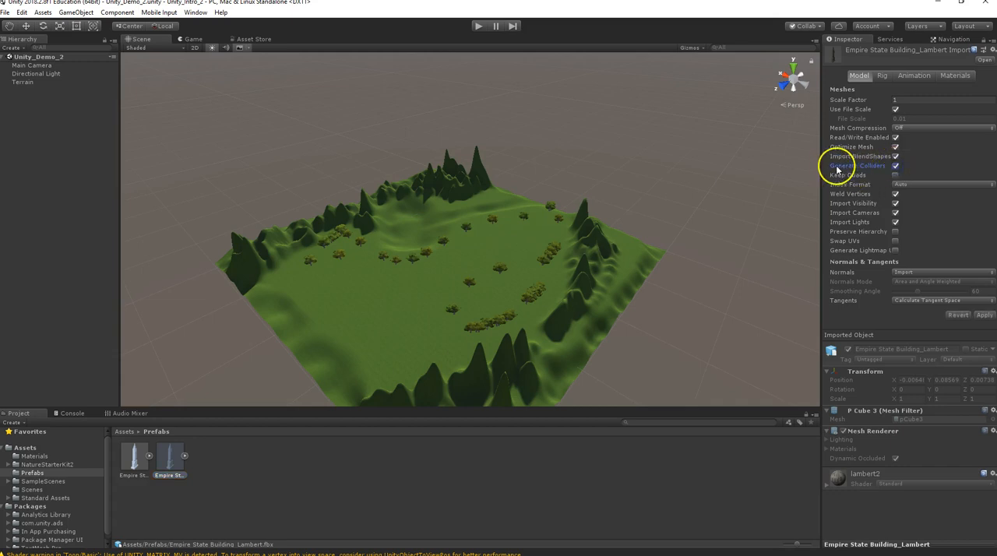
pyautogui.click(991, 314)
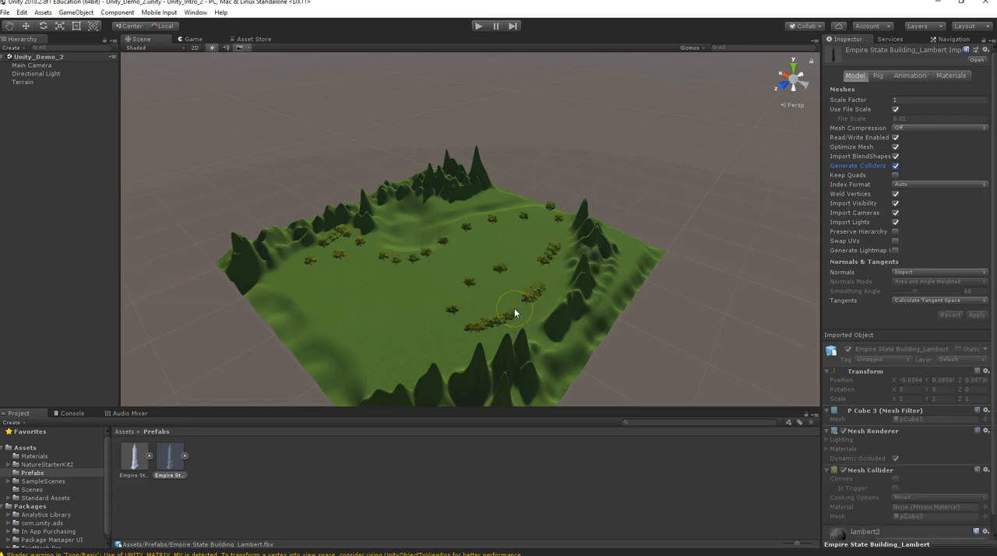
pyautogui.click(137, 460)
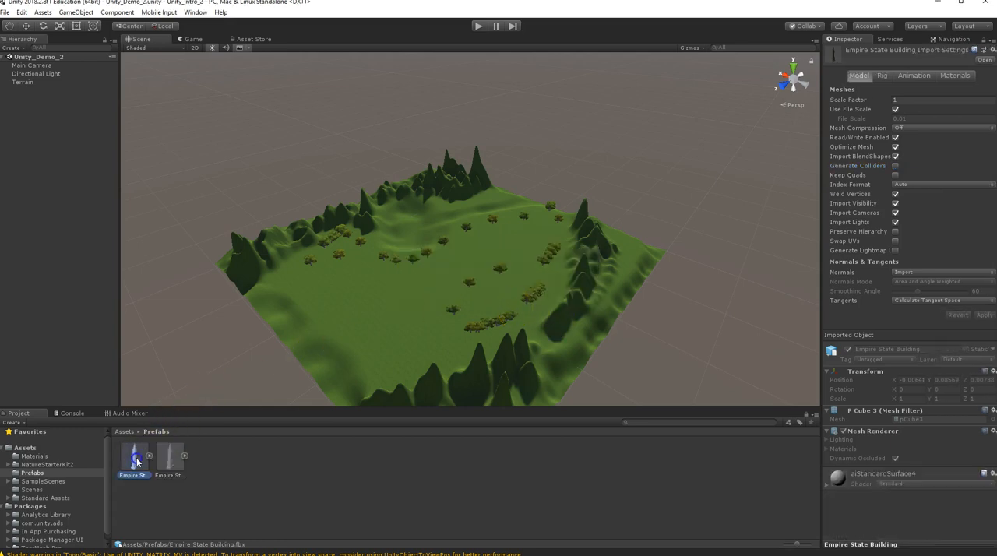
pyautogui.click(895, 167)
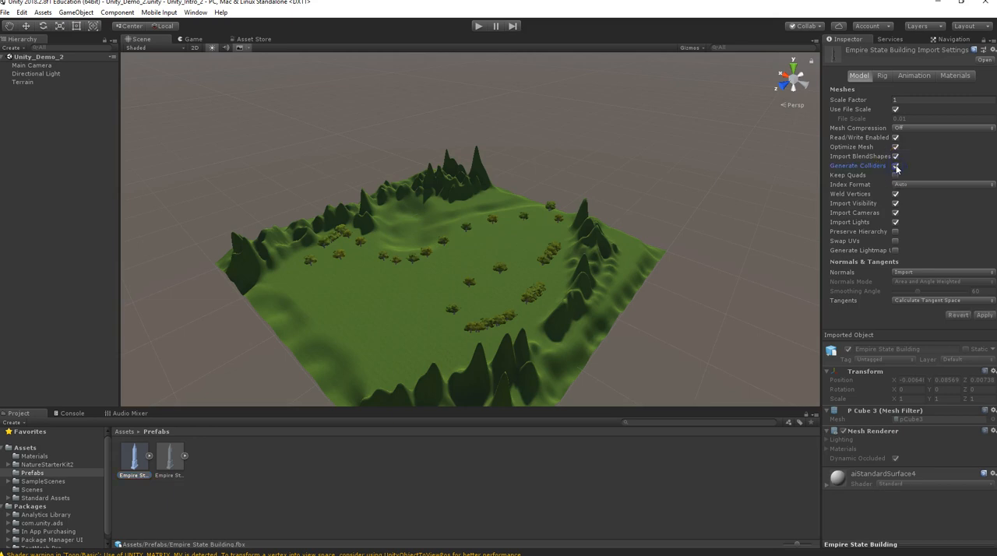
pyautogui.click(983, 315)
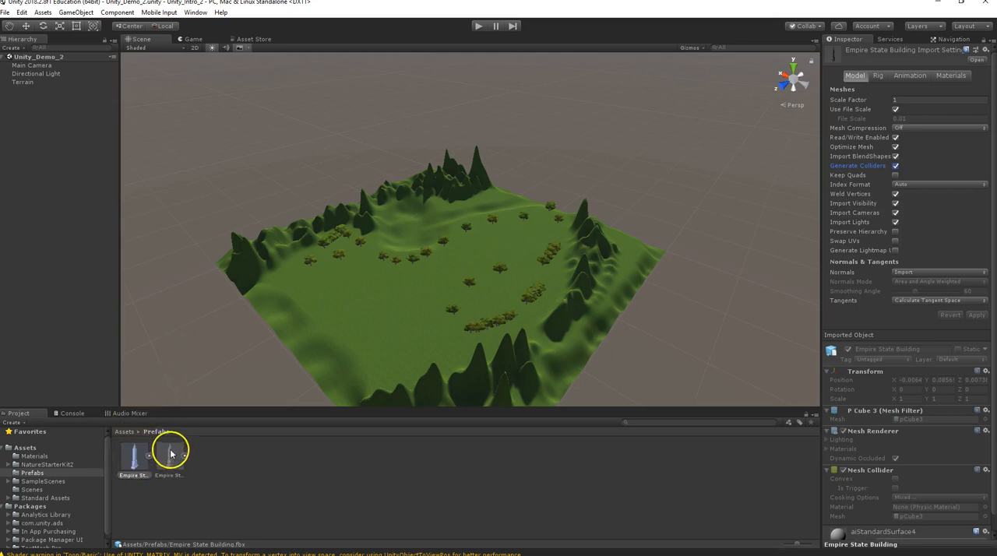
# Place the Empire State Building_Lambert model on the terrain, frame it in the scene and inspect it from the front.
pyautogui.moveTo(171, 462); pyautogui.dragTo(384, 297)
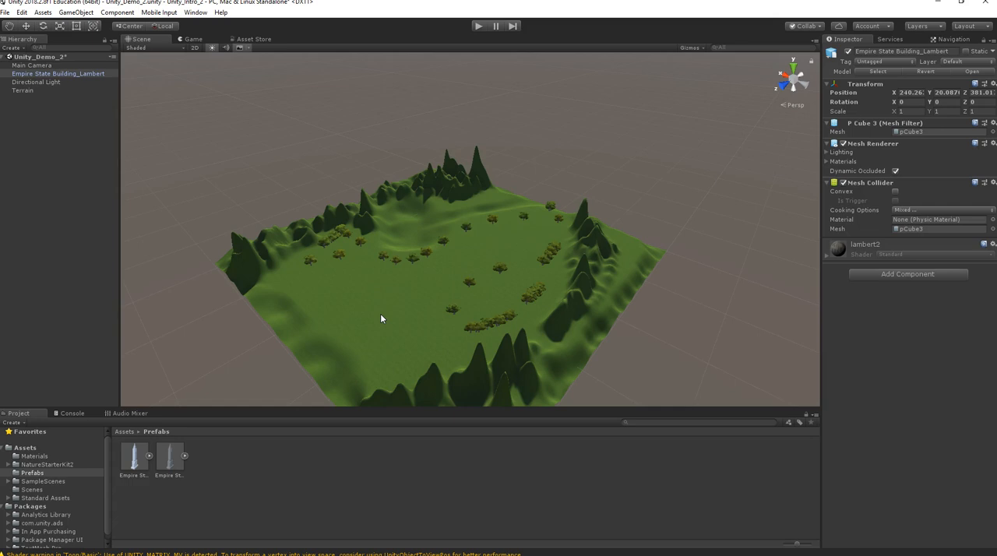
pyautogui.click(32, 74)
pyautogui.press('w')
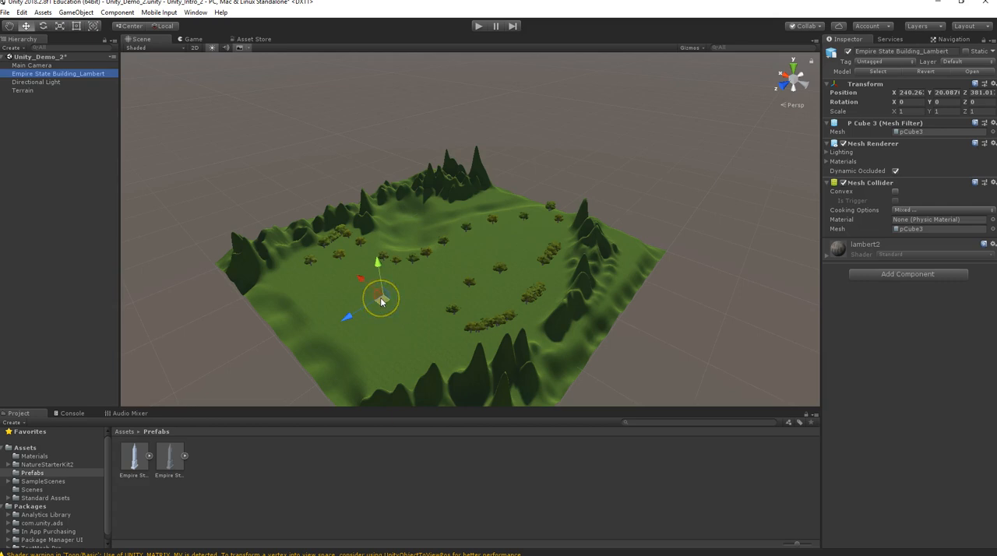
pyautogui.press('f')
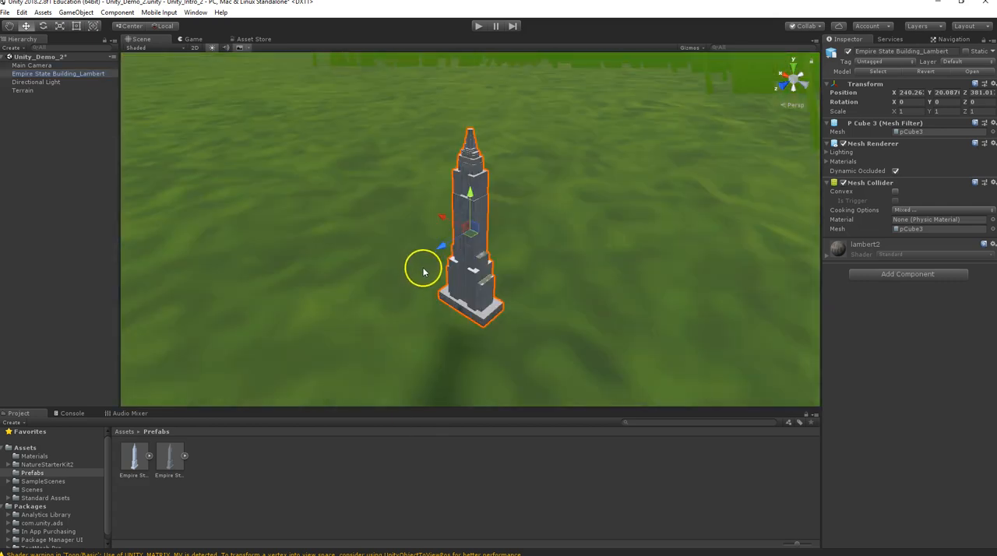
pyautogui.keyDown('alt'); pyautogui.moveTo(439, 245); pyautogui.dragTo(557, 165); pyautogui.keyUp('alt')
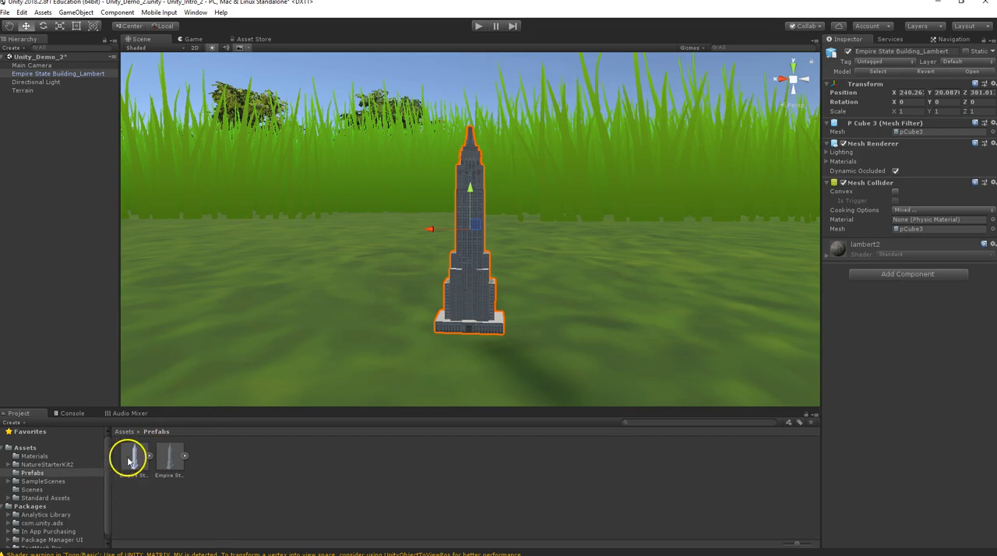
# Place the Empire State Building model beside the Lambert version on the terrain and apply the "work please" texture to it.
pyautogui.moveTo(129, 461); pyautogui.dragTo(345, 312)
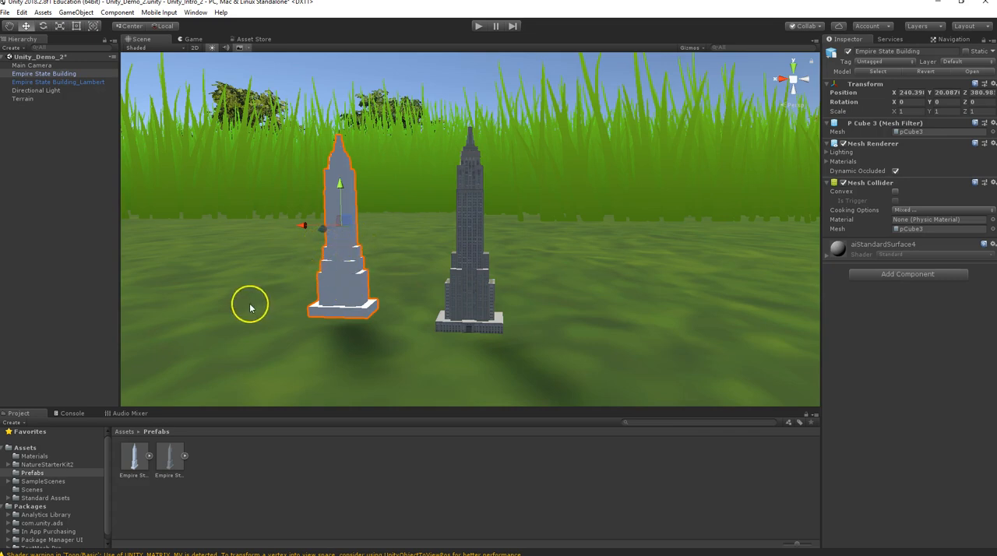
pyautogui.click(22, 457)
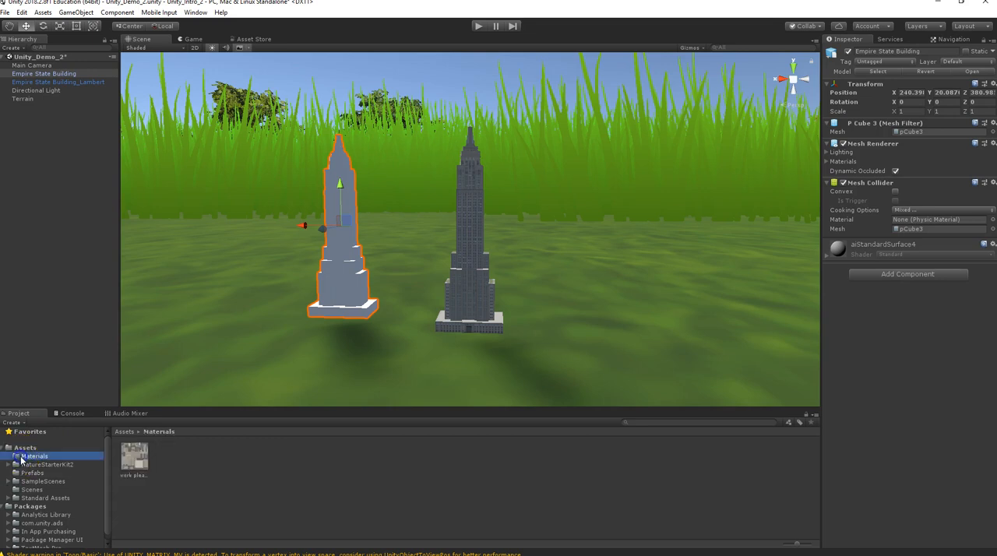
pyautogui.click(136, 458)
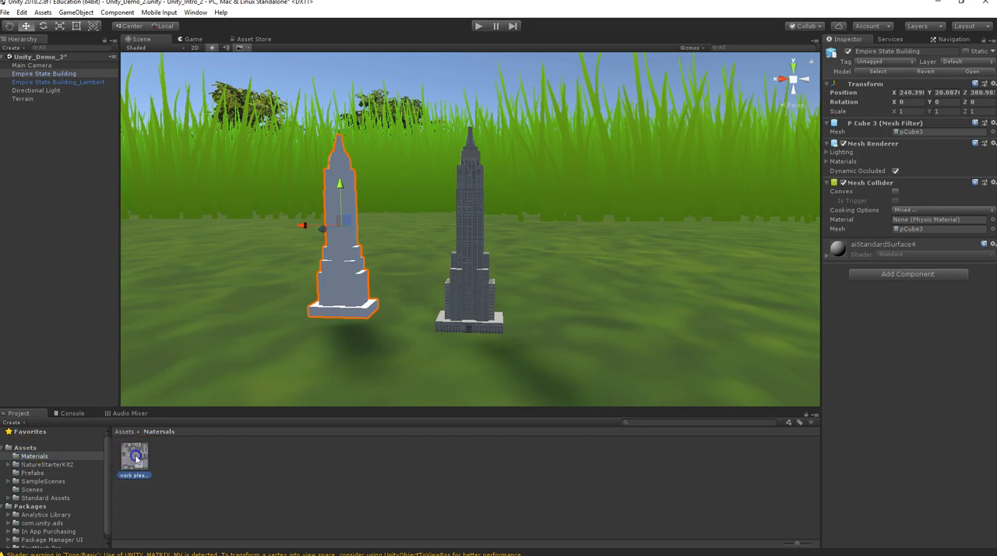
pyautogui.moveTo(136, 458); pyautogui.dragTo(298, 312)
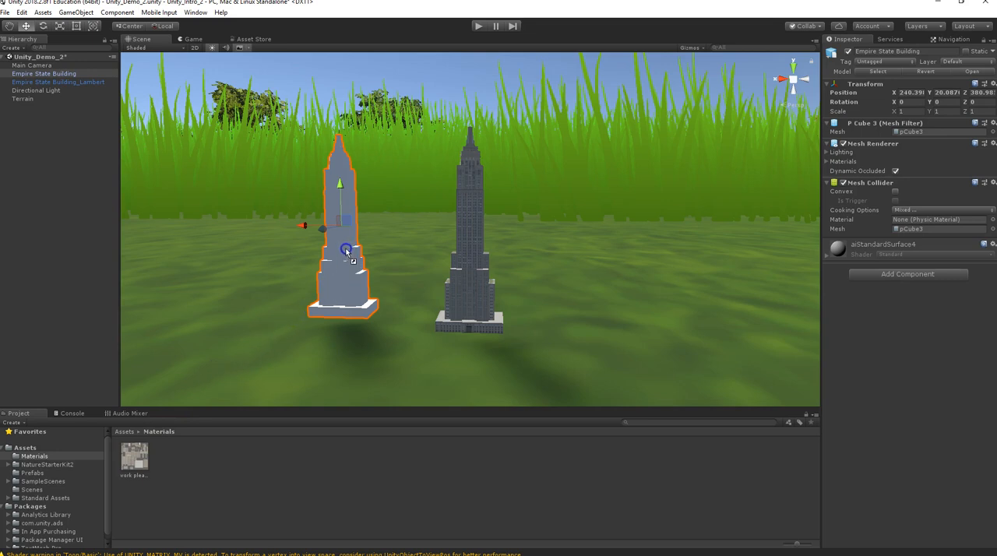
pyautogui.moveTo(346, 250); pyautogui.dragTo(347, 252)
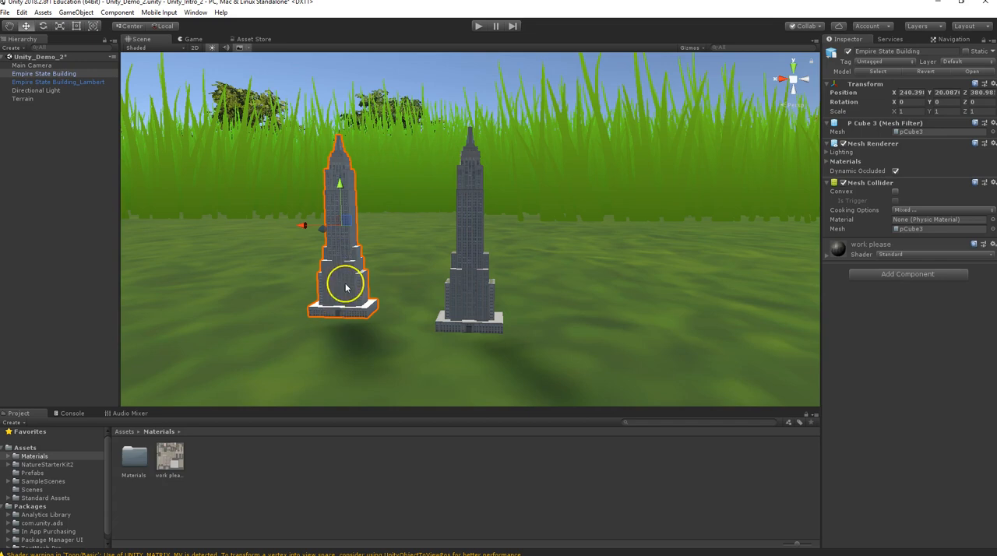
# Compare both buildings from the front and delete the Empire State Building that is not the Lambert version from the scene.
pyautogui.keyDown('alt'); pyautogui.moveTo(324, 317); pyautogui.dragTo(373, 307); pyautogui.keyUp('alt')
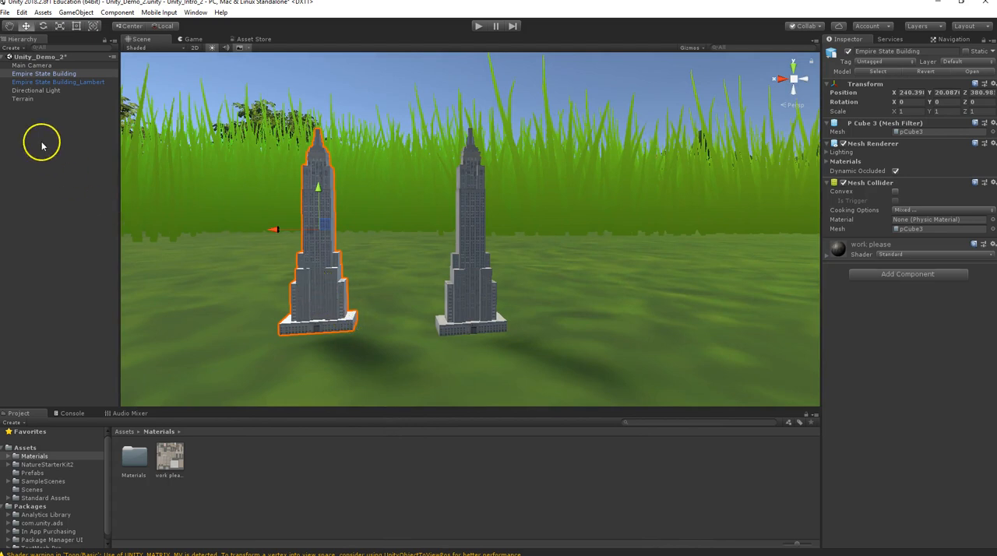
pyautogui.click(45, 74)
pyautogui.press('Delete')
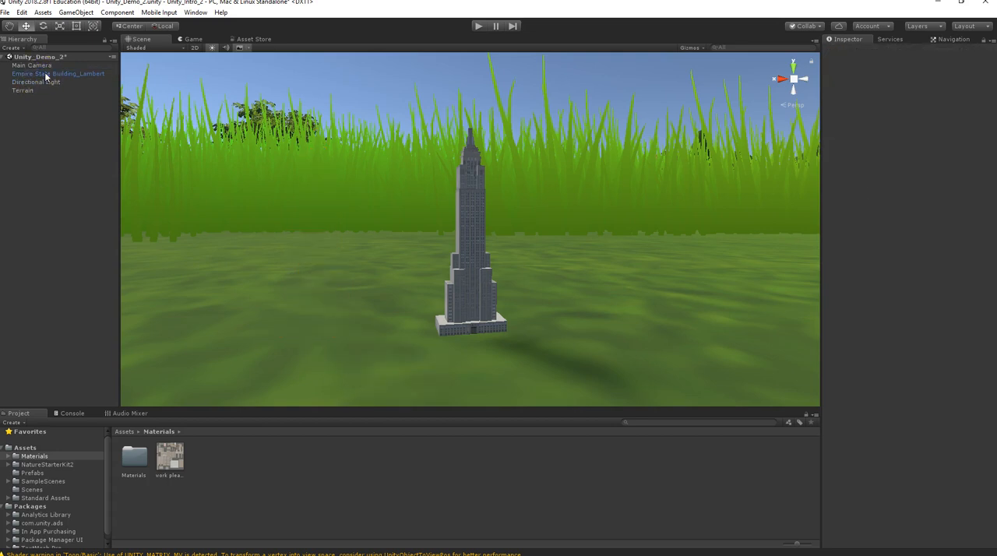
# Scale the Empire State Building_Lambert uniformly to about 29.88 and raise it to about Y 26.34.
pyautogui.scroll(-5, 514, 261)
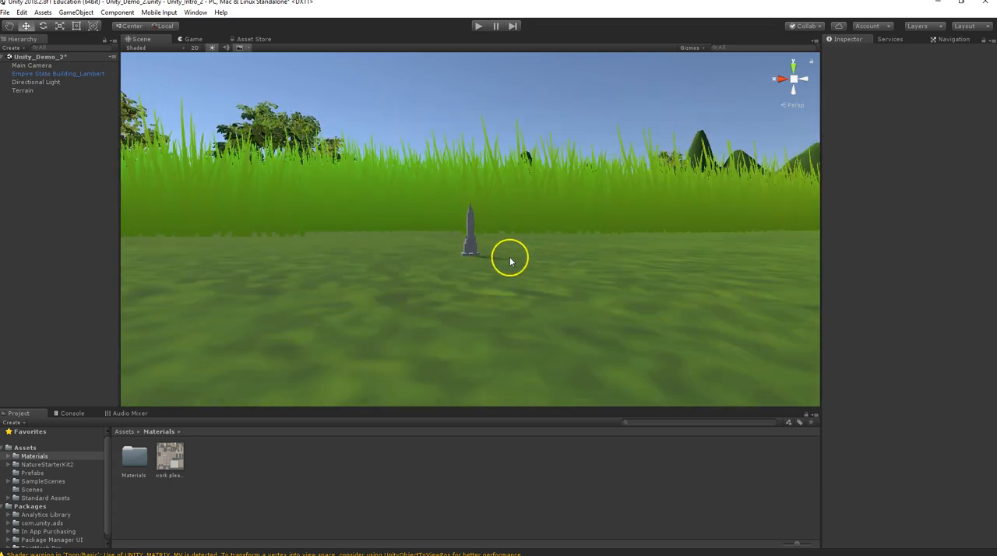
pyautogui.click(468, 242)
pyautogui.press('r')
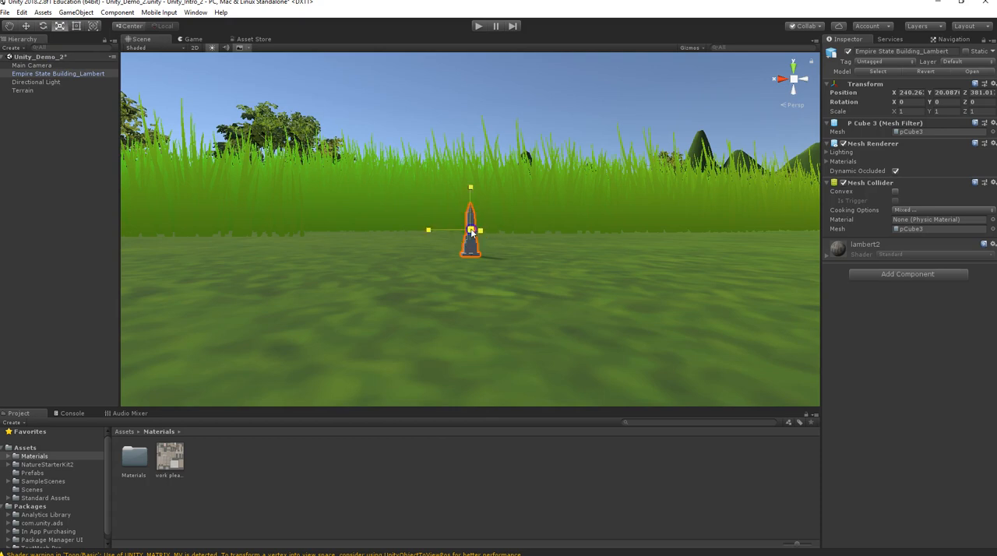
pyautogui.moveTo(471, 232); pyautogui.dragTo(716, 51)
pyautogui.moveTo(470, 229); pyautogui.dragTo(612, 134)
pyautogui.scroll(-10, 583, 200)
pyautogui.scroll(-10, 519, 232)
pyautogui.press('w')
pyautogui.moveTo(470, 176); pyautogui.dragTo(470, 132)
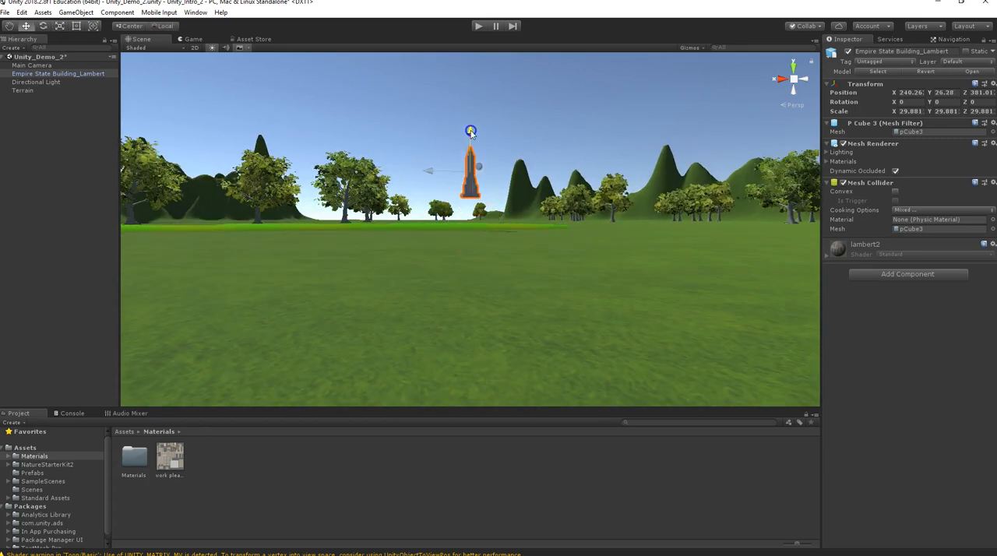
# Enlarge the Empire State Building_Lambert uniformly to a scale of about 73.35 and raise it to about Y 32.53.
pyautogui.press('r')
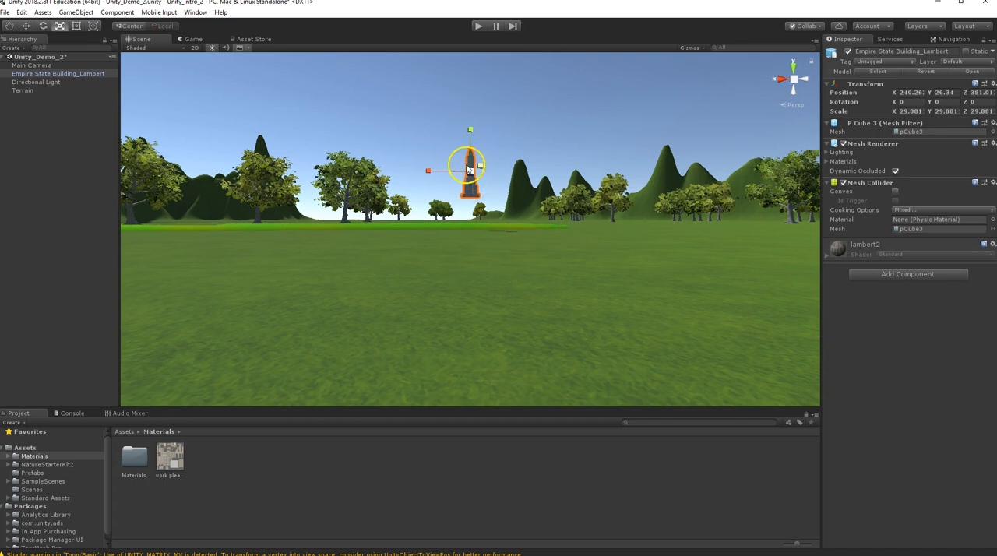
pyautogui.moveTo(472, 171); pyautogui.dragTo(522, 125)
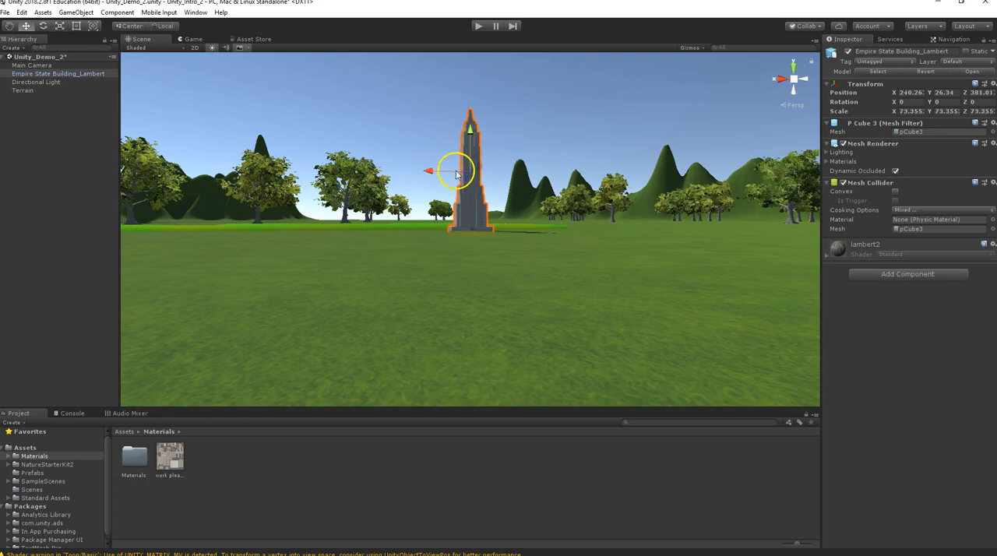
pyautogui.moveTo(469, 133); pyautogui.dragTo(471, 79)
pyautogui.scroll(-3, 501, 239)
pyautogui.keyDown('alt'); pyautogui.moveTo(487, 223); pyautogui.dragTo(446, 252); pyautogui.keyUp('alt')
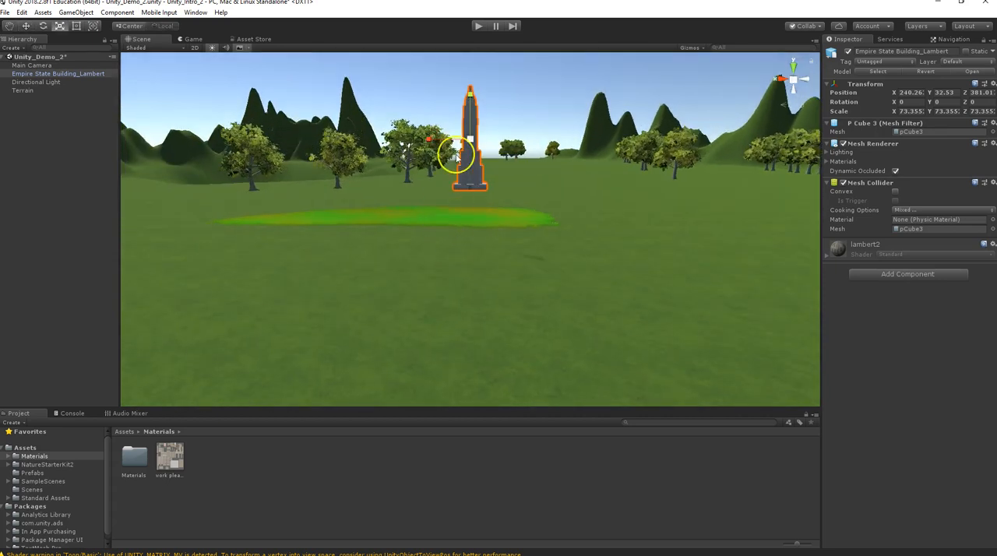
# Enlarge the Empire State Building_Lambert uniformly to a scale of about 475.8.
pyautogui.moveTo(468, 141); pyautogui.dragTo(579, 54)
pyautogui.click(470, 199)
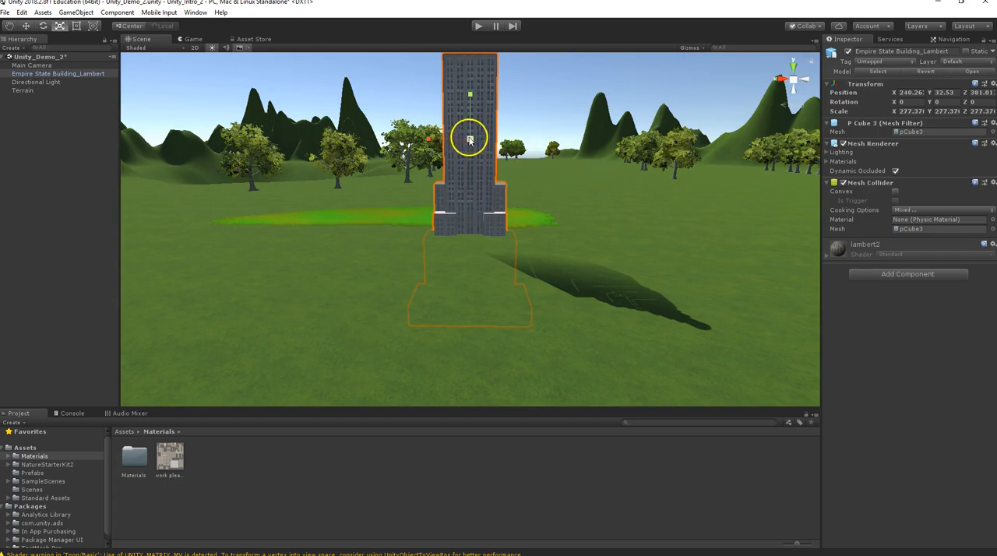
pyautogui.moveTo(470, 141); pyautogui.dragTo(500, 121)
pyautogui.scroll(-12, 506, 200)
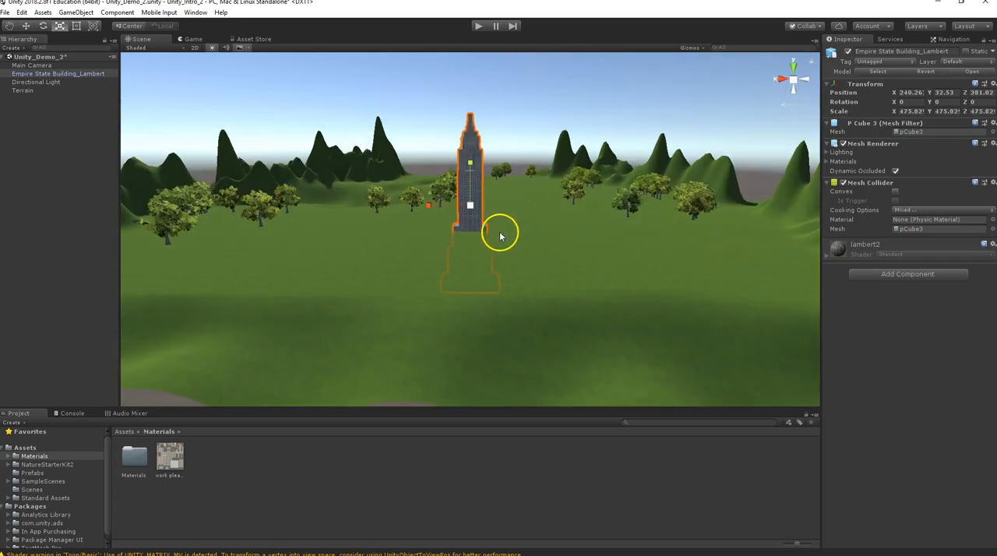
pyautogui.scroll(-3, 472, 241)
# Raise the Empire State Building_Lambert to about Y 62.8 so its base stands on the terrain, and inspect it from several angles.
pyautogui.press('w')
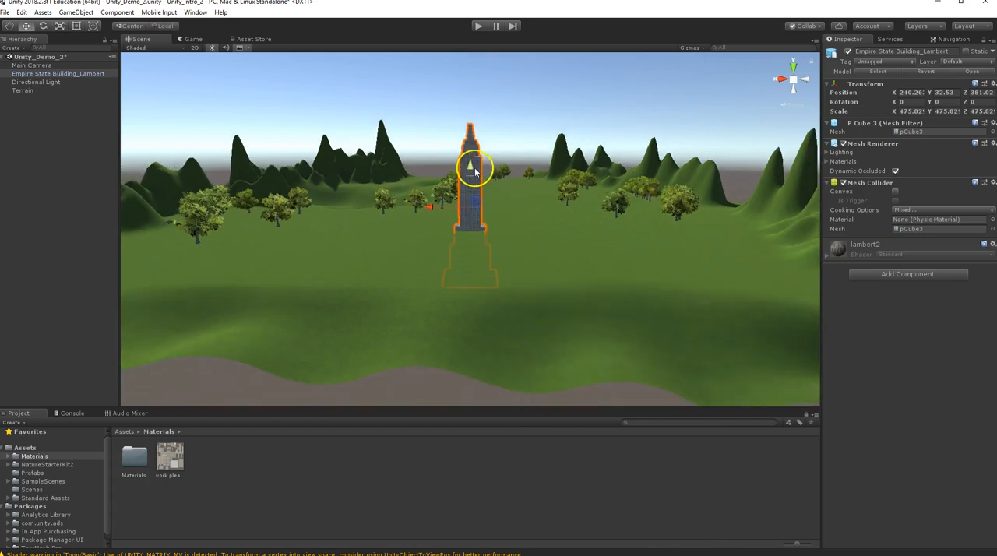
pyautogui.moveTo(478, 127)
pyautogui.mouseDown()
pyautogui.moveTo(481, 99)
pyautogui.moveTo(484, 111)
pyautogui.mouseUp()
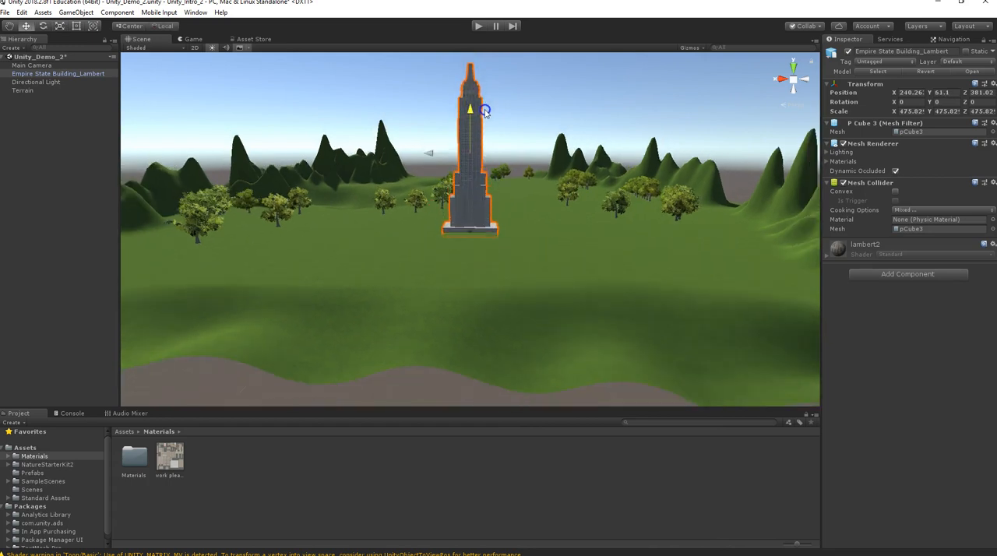
pyautogui.keyDown('alt'); pyautogui.moveTo(483, 218); pyautogui.dragTo(559, 271); pyautogui.keyUp('alt')
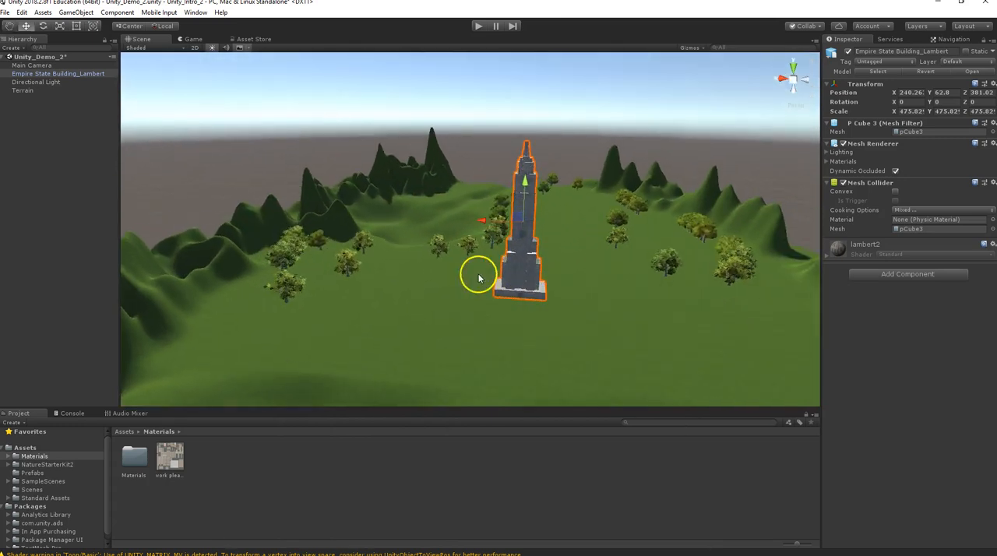
pyautogui.keyDown('alt'); pyautogui.moveTo(478, 273); pyautogui.dragTo(456, 225); pyautogui.keyUp('alt')
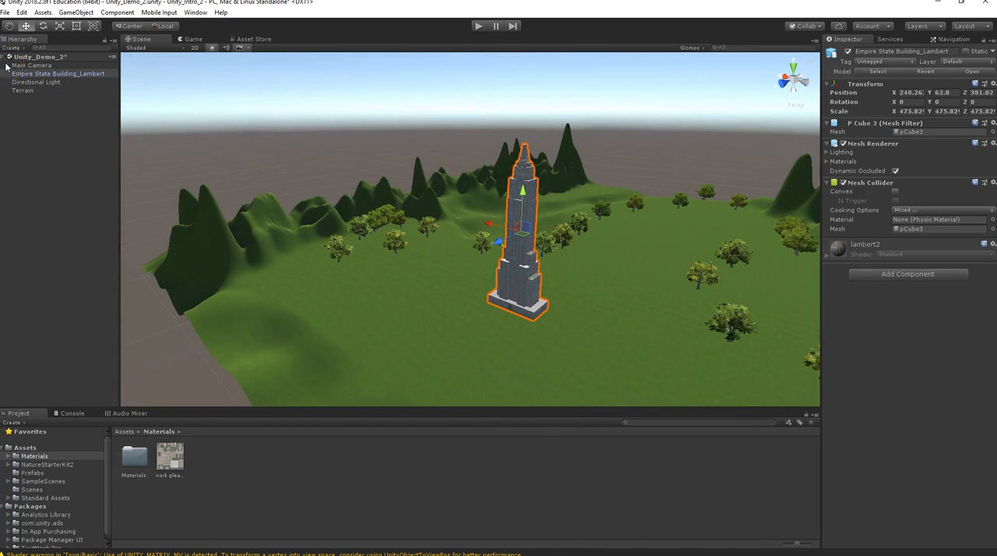
pyautogui.keyDown('alt'); pyautogui.moveTo(487, 224); pyautogui.dragTo(436, 273); pyautogui.keyUp('alt')
pyautogui.keyDown('alt'); pyautogui.moveTo(576, 268); pyautogui.dragTo(430, 245); pyautogui.keyUp('alt')
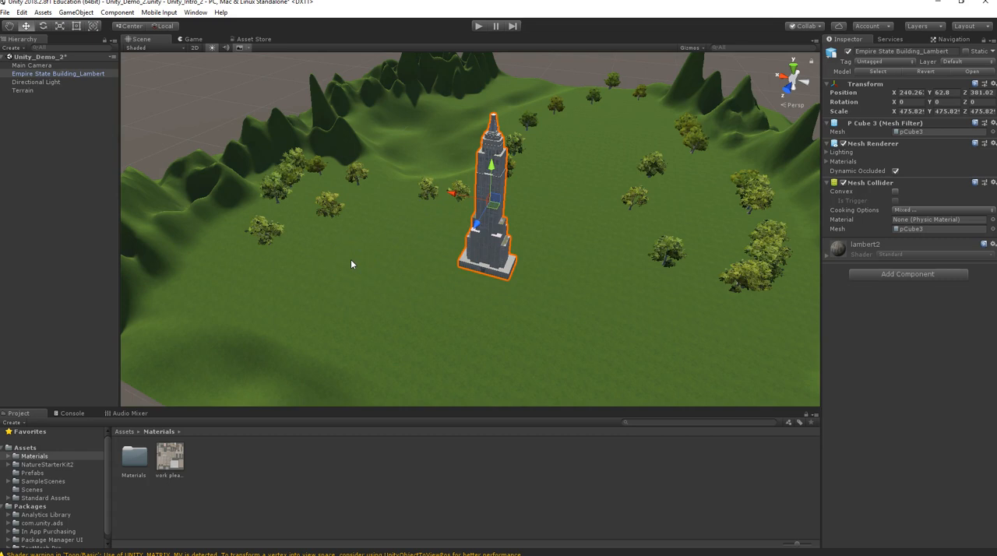
pyautogui.keyDown('alt'); pyautogui.moveTo(385, 225); pyautogui.dragTo(390, 204); pyautogui.keyUp('alt')
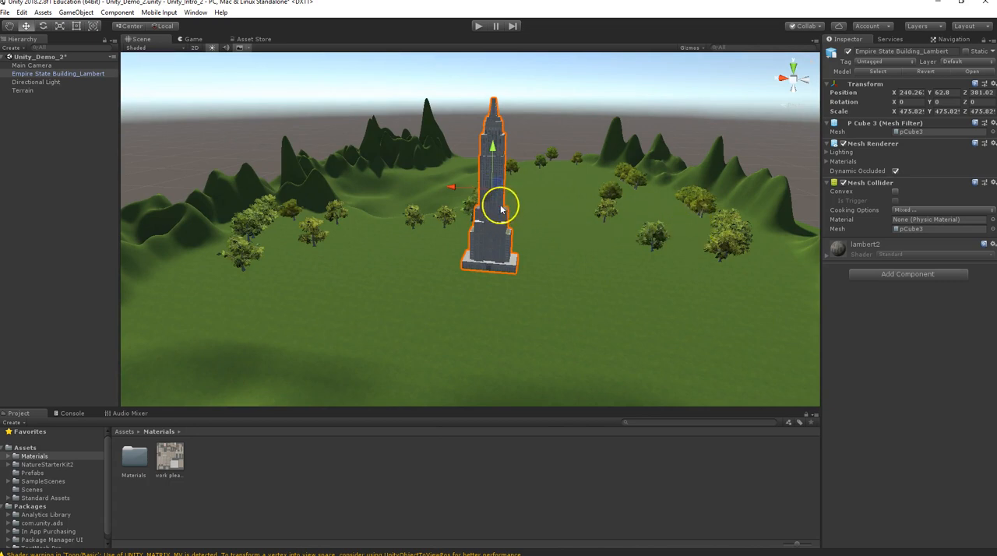
pyautogui.keyDown('alt'); pyautogui.moveTo(505, 251); pyautogui.dragTo(411, 262); pyautogui.keyUp('alt')
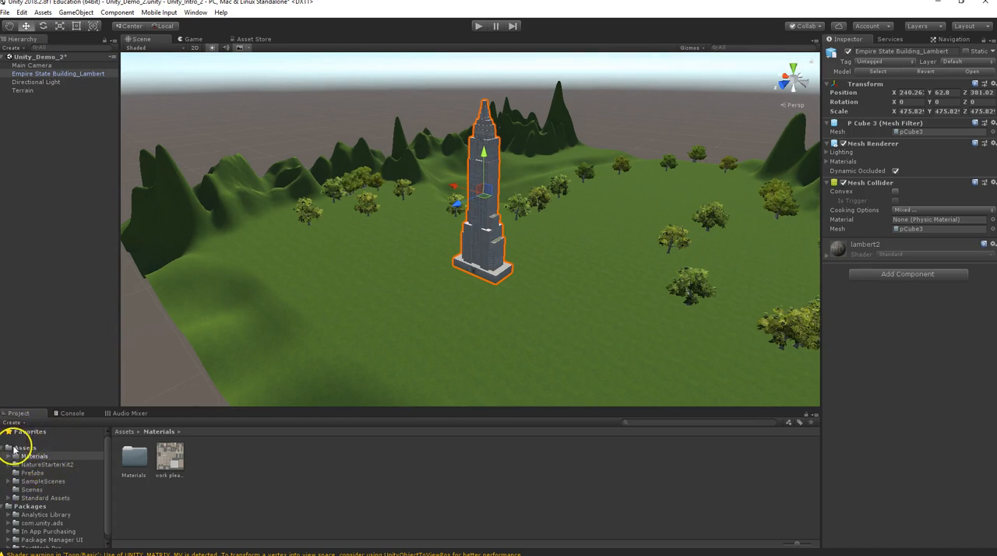
# Search the project assets for "FPS" and add the FPSController prefab to the scene hierarchy.
pyautogui.scroll(-1, 14, 460)
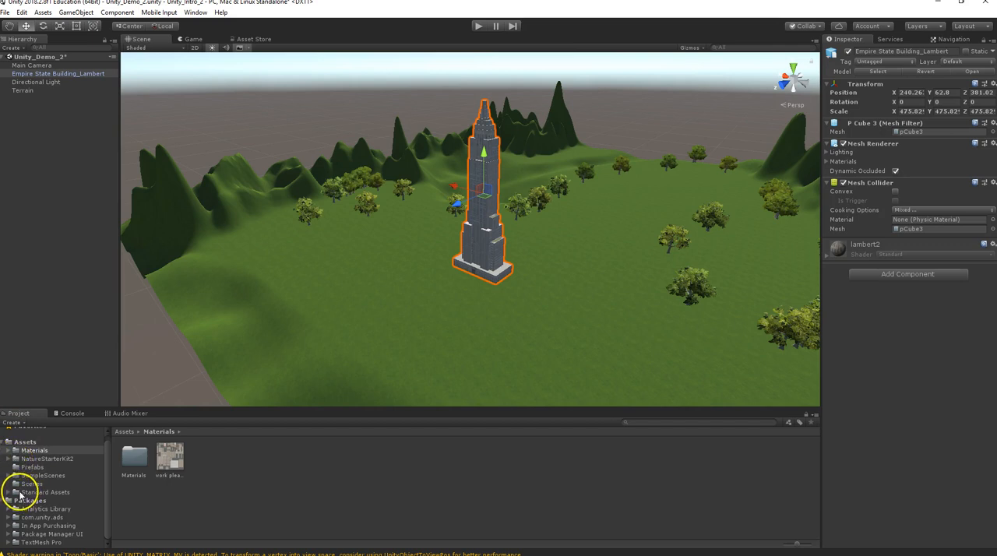
pyautogui.click(31, 492)
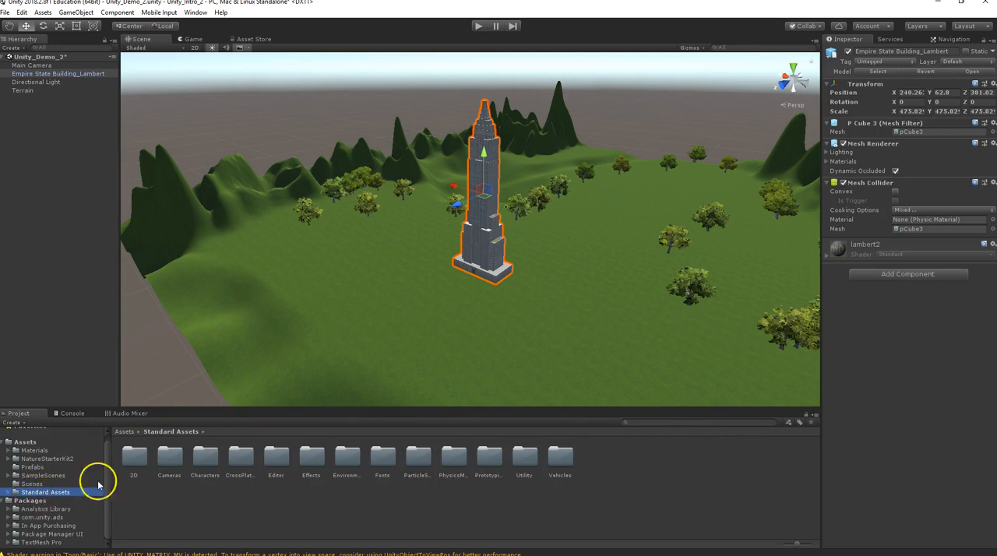
pyautogui.click(643, 422)
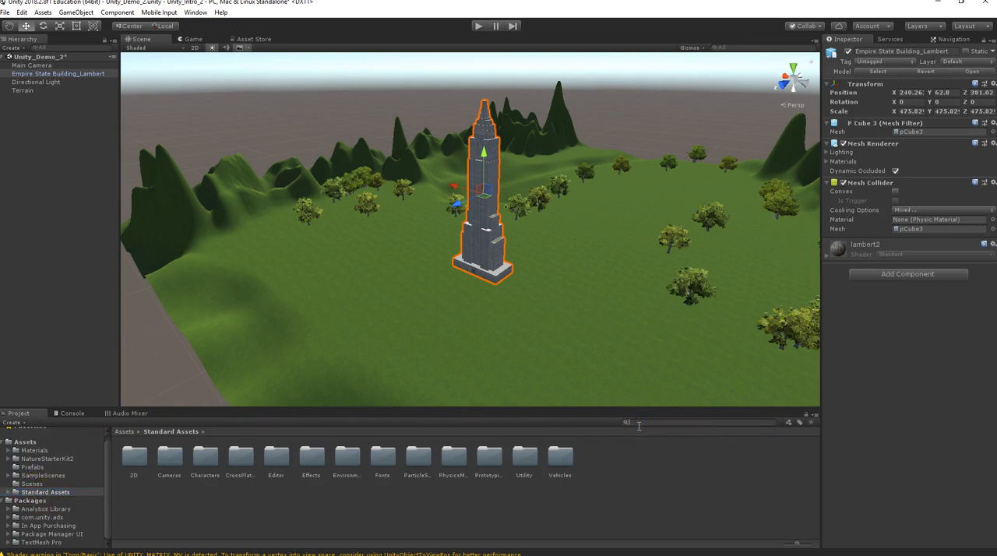
pyautogui.write('FPS')
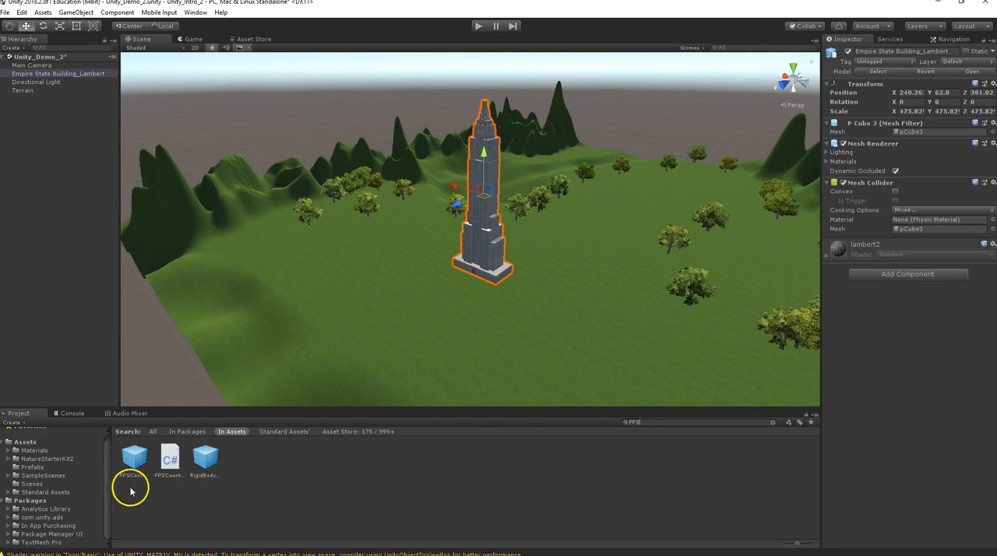
pyautogui.moveTo(134, 465); pyautogui.dragTo(20, 103)
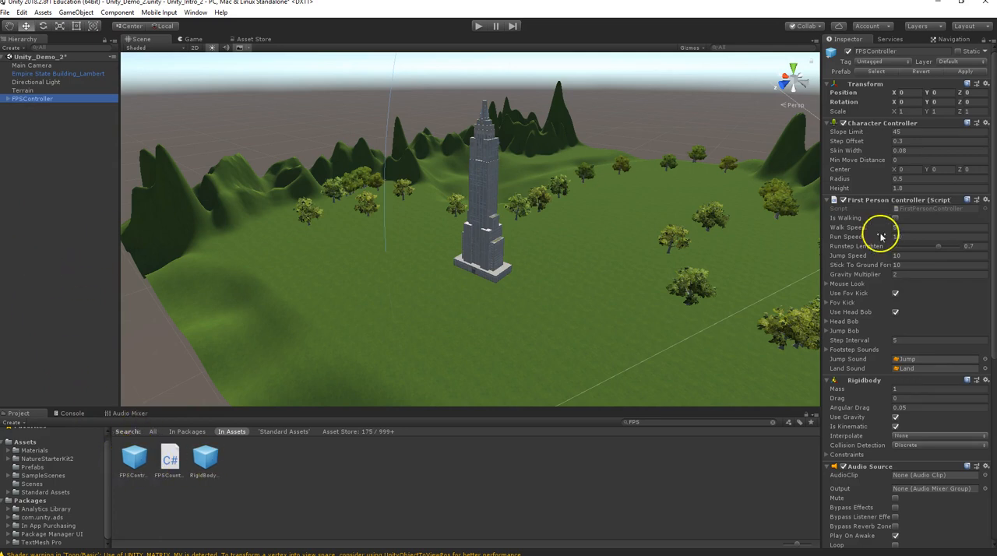
# Examine the FPSController's Character Controller, First Person Controller, Rigidbody and Audio Source settings.
pyautogui.scroll(-3, 857, 296)
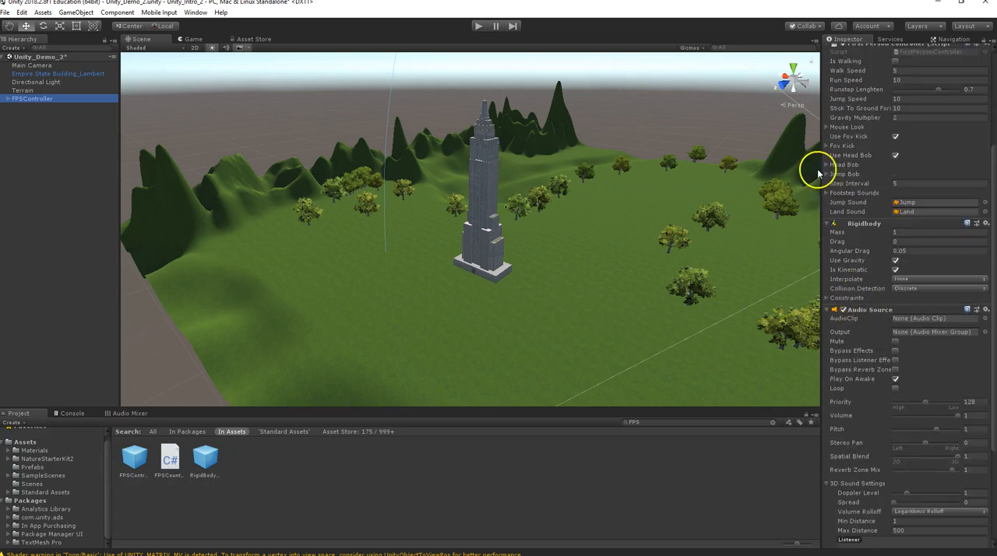
pyautogui.scroll(-4, 864, 234)
pyautogui.scroll(7, 857, 312)
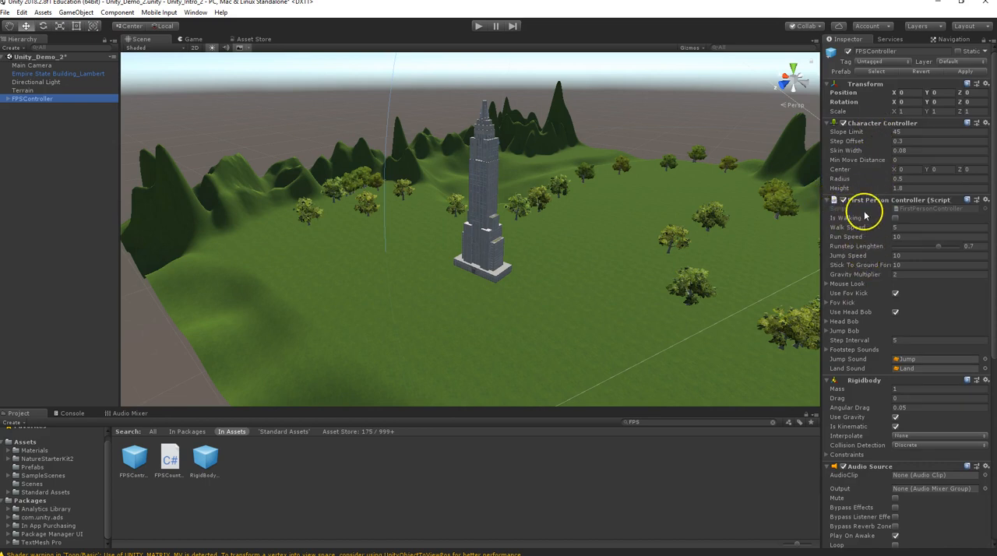
pyautogui.scroll(-2, 865, 210)
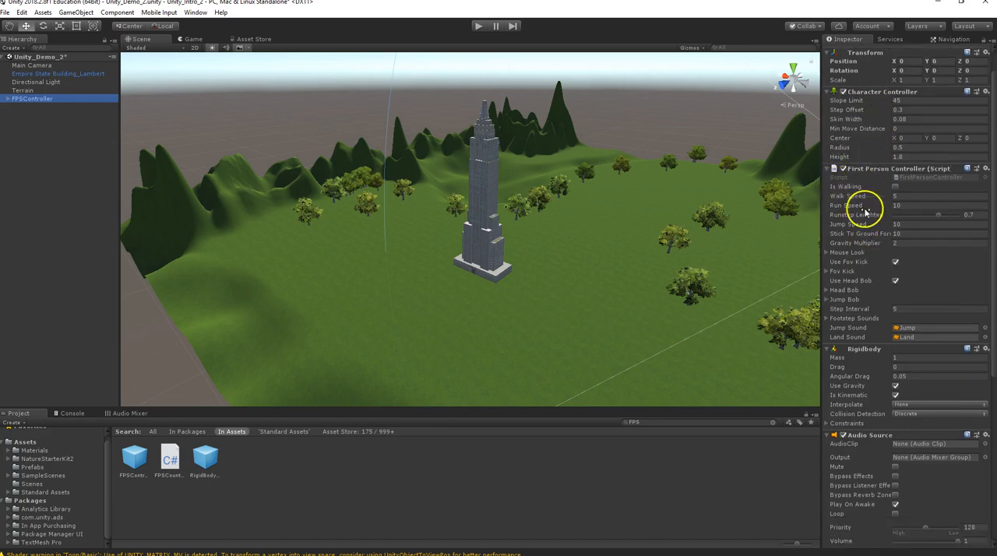
pyautogui.scroll(-4, 857, 195)
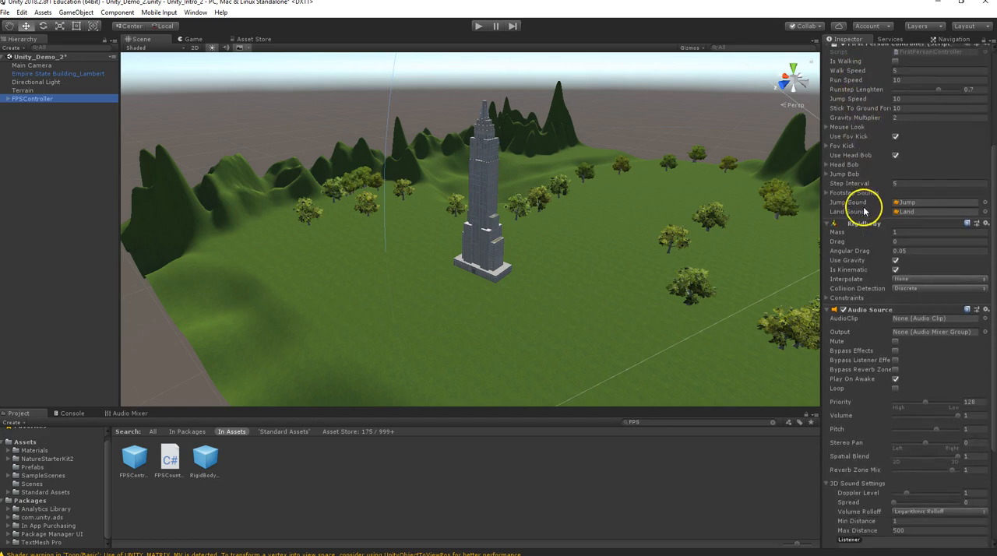
pyautogui.scroll(-1, 860, 232)
pyautogui.scroll(-2, 860, 264)
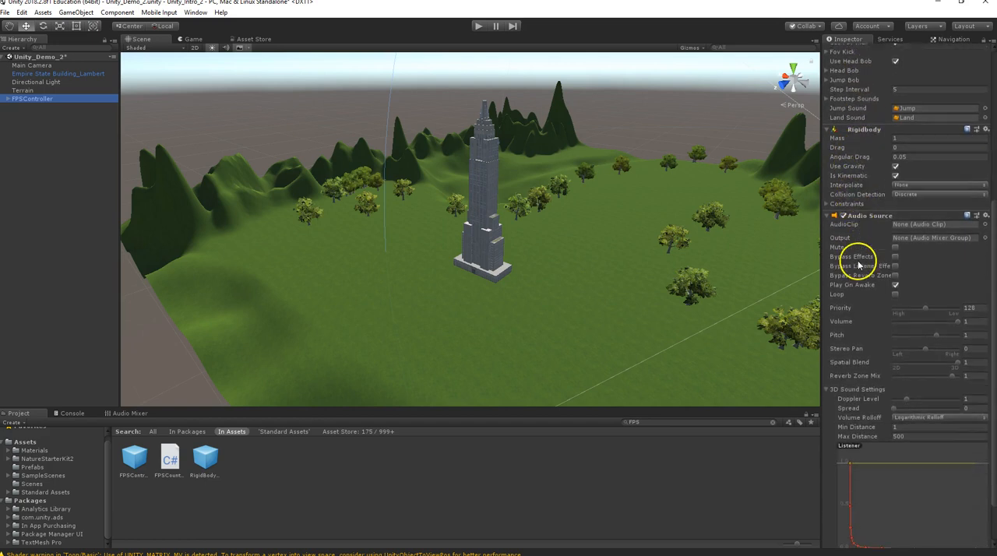
pyautogui.scroll(-1, 887, 331)
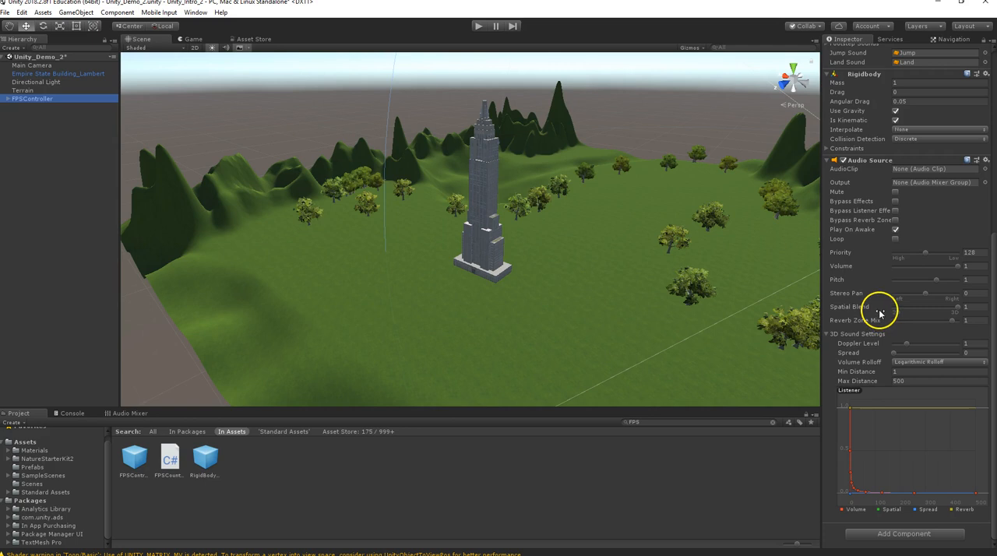
pyautogui.scroll(3, 861, 304)
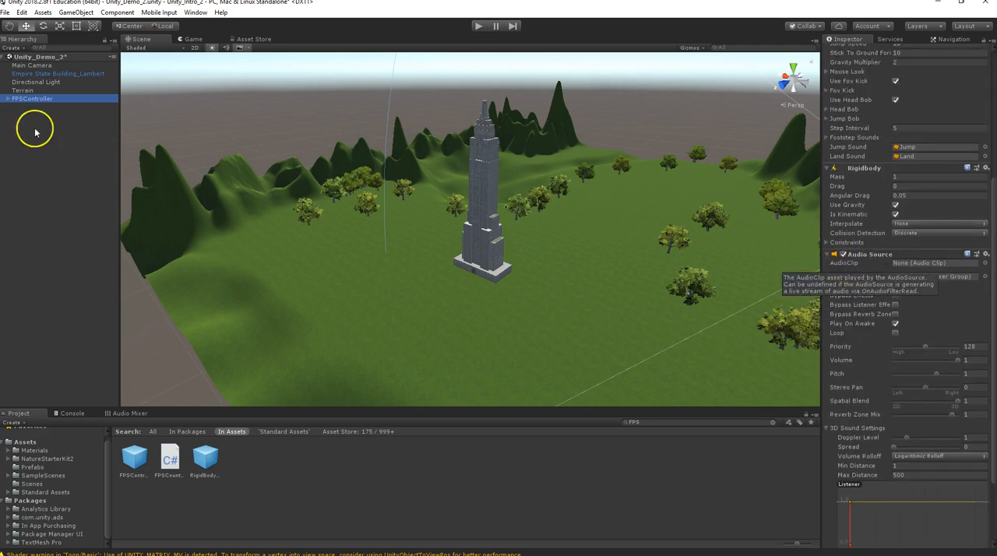
# Delete the Main Camera and review the camera settings of the FirstPersonCharacter inside the FPSController.
pyautogui.click(43, 67)
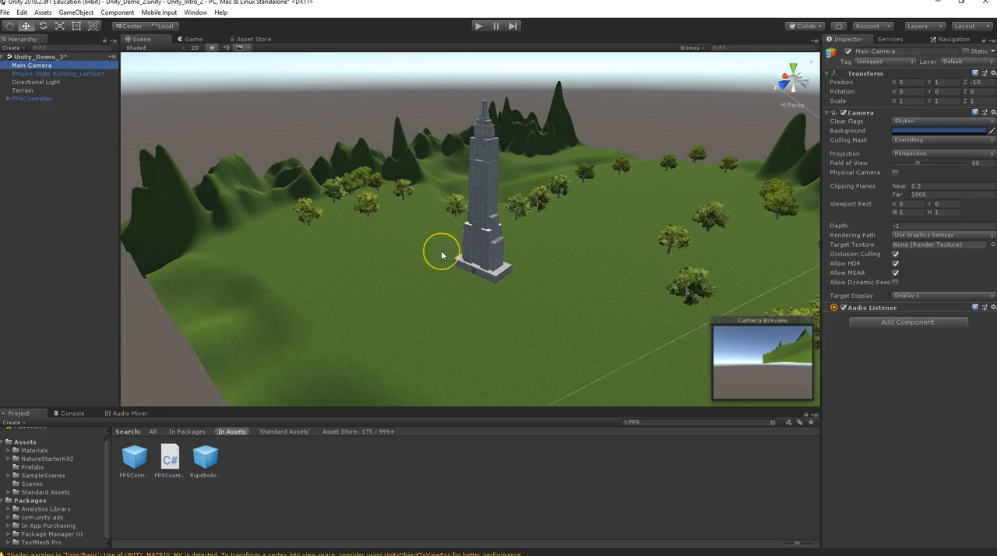
pyautogui.press('Delete')
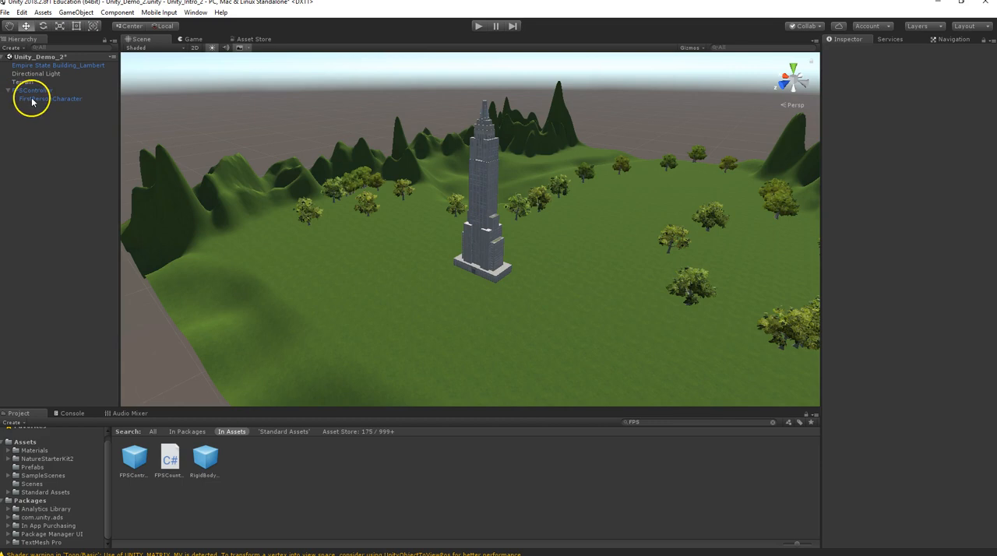
pyautogui.click(31, 100)
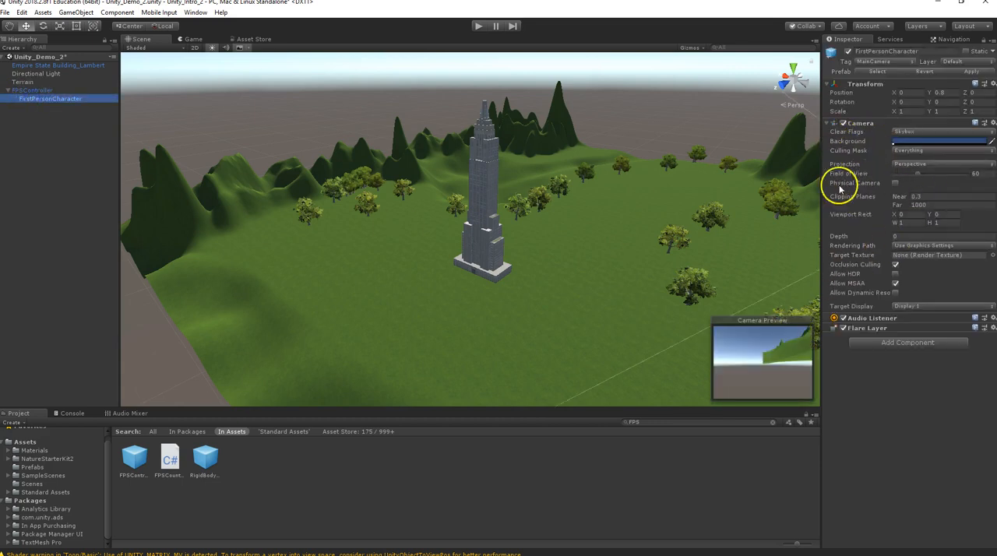
pyautogui.scroll(-5, 695, 222)
pyautogui.keyDown('alt'); pyautogui.moveTo(695, 218); pyautogui.dragTo(619, 205); pyautogui.keyUp('alt')
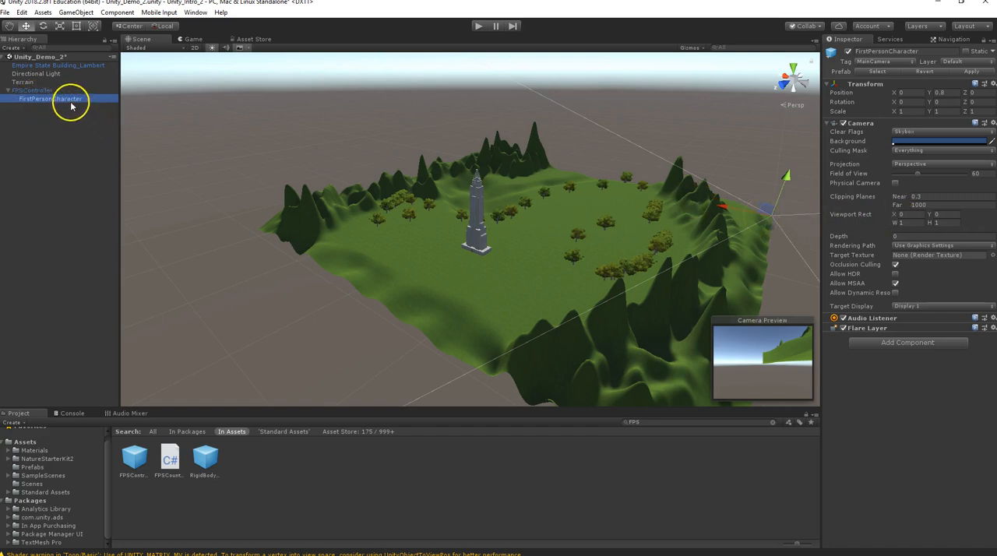
# Replace the FPSController at the origin with a new instance of the prefab placed on the terrain beside the Empire State Building.
pyautogui.click(33, 91)
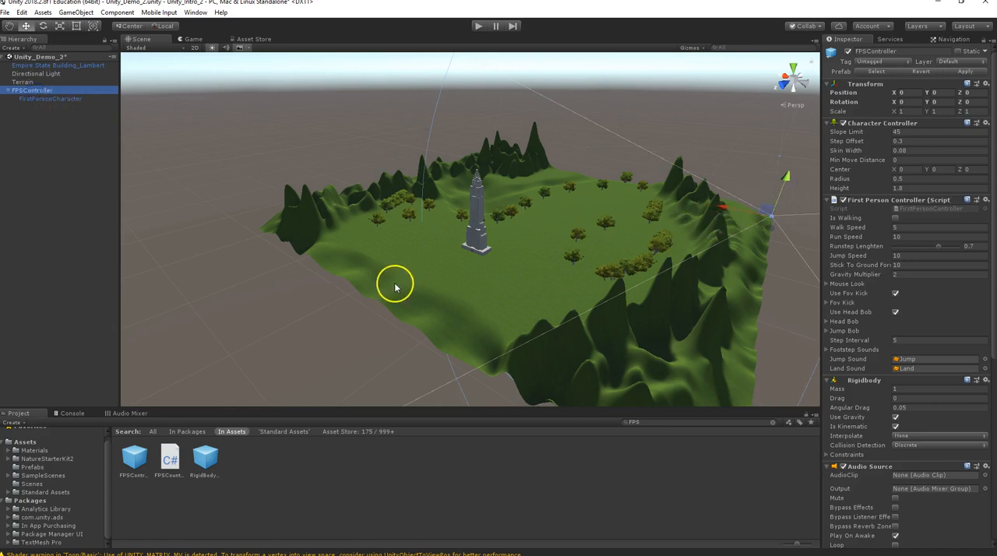
pyautogui.press('Delete')
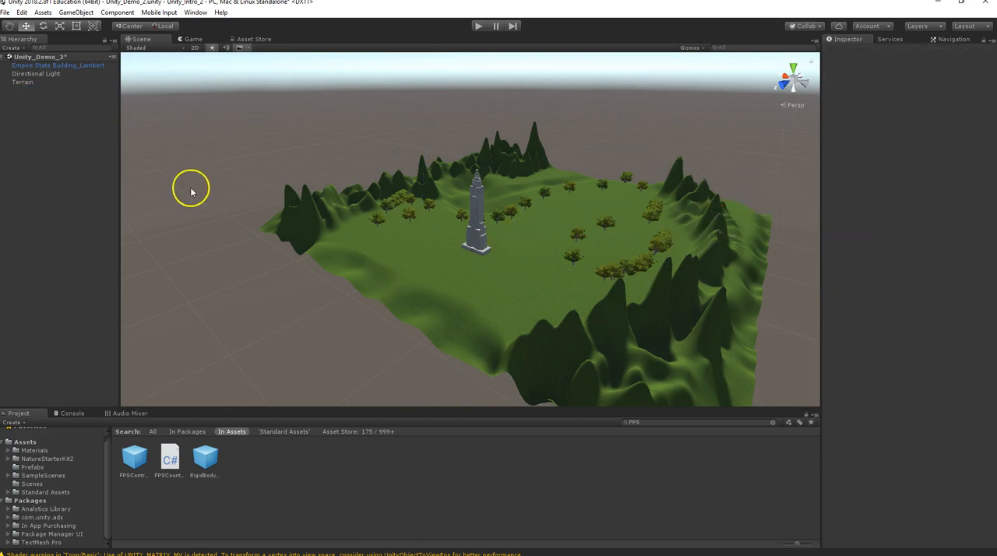
pyautogui.click(134, 459)
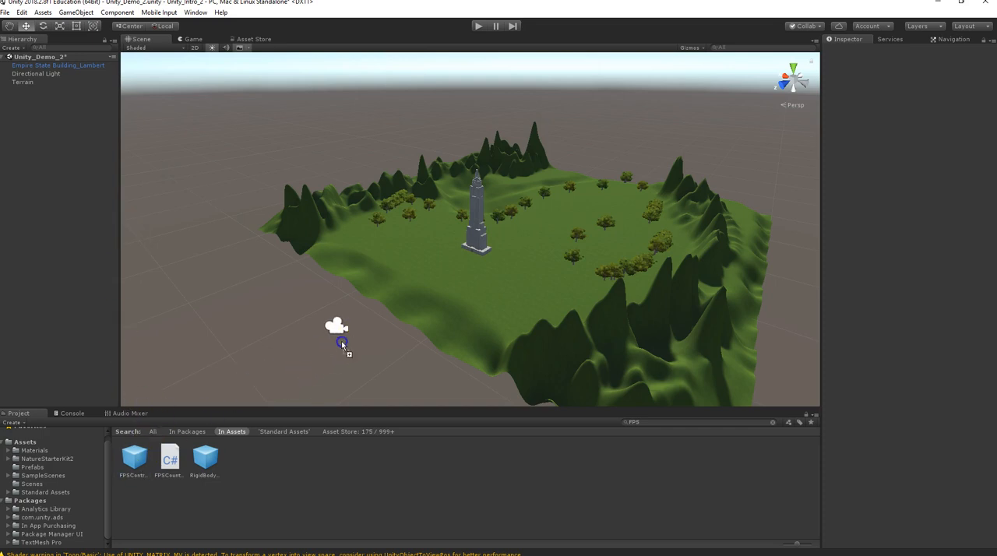
pyautogui.moveTo(468, 260); pyautogui.dragTo(468, 261)
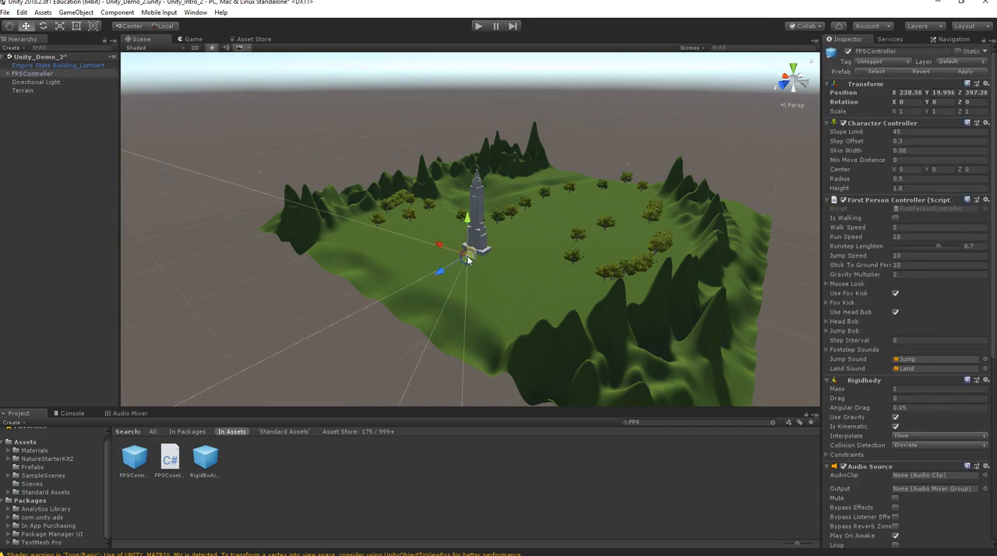
# Raise the FPSController to about Y 20.9 so its collider clears the terrain.
pyautogui.press('f')
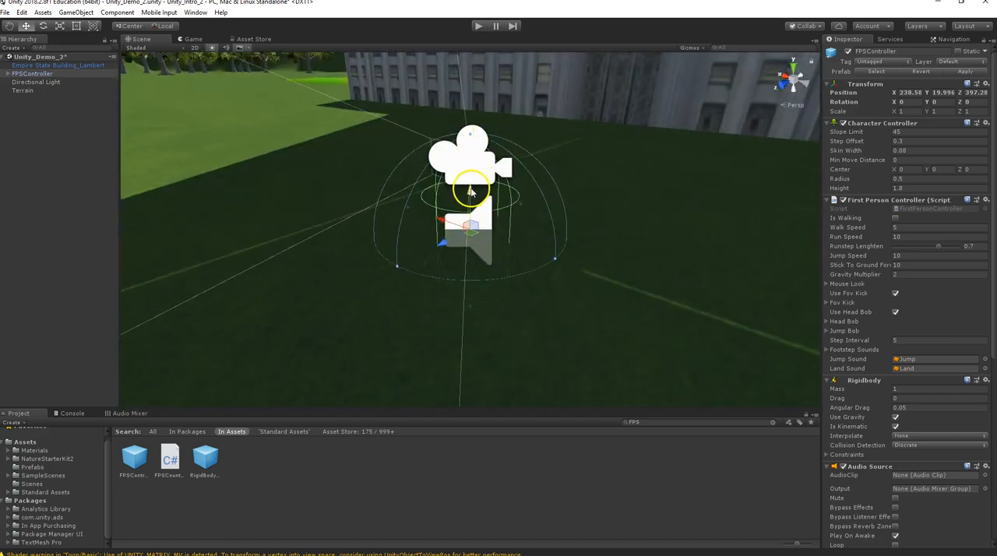
pyautogui.moveTo(469, 190); pyautogui.dragTo(463, 123)
pyautogui.keyDown('alt'); pyautogui.moveTo(472, 278); pyautogui.dragTo(601, 307); pyautogui.keyUp('alt')
pyautogui.press('w')
# Raise the Empire State Building_Lambert slightly to Y 63.25.
pyautogui.click(692, 171)
pyautogui.scroll(-8, 583, 160)
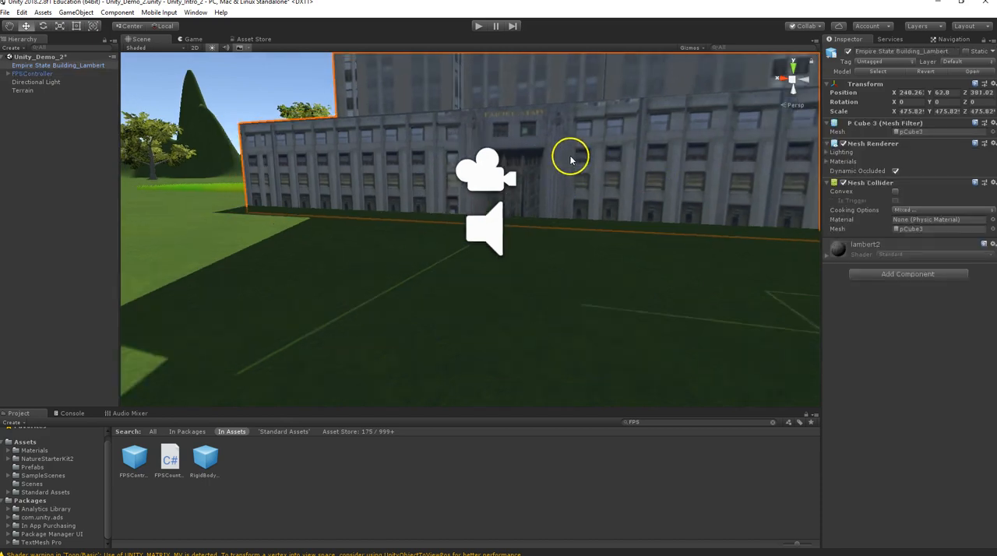
pyautogui.keyDown('alt'); pyautogui.moveTo(569, 170); pyautogui.dragTo(499, 158); pyautogui.keyUp('alt')
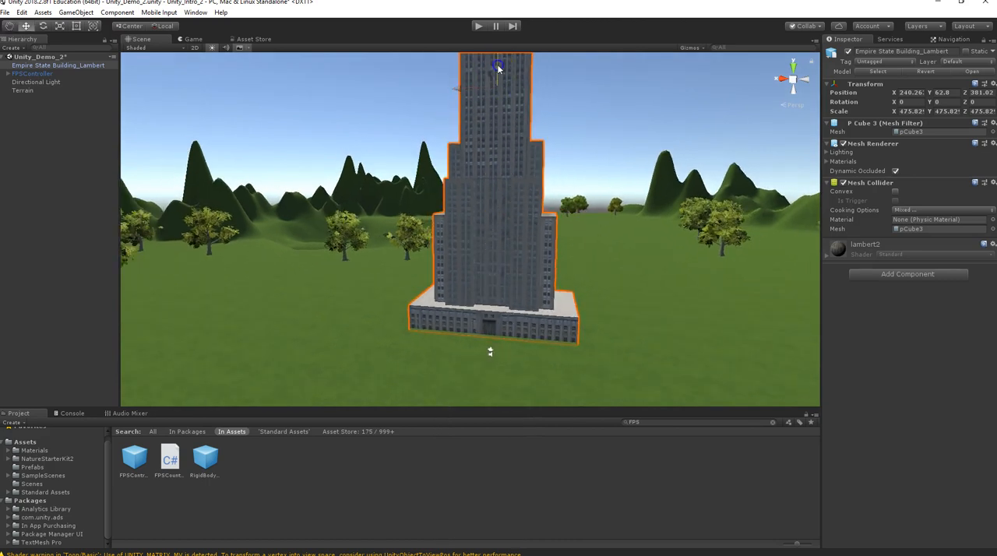
pyautogui.moveTo(499, 68); pyautogui.dragTo(499, 66)
# Move the Empire State Building_Lambert along the Z axis to Z 414.5, off the painted ground patch.
pyautogui.keyDown('alt'); pyautogui.moveTo(523, 303); pyautogui.dragTo(289, 284); pyautogui.keyUp('alt')
pyautogui.keyDown('alt'); pyautogui.moveTo(618, 269); pyautogui.dragTo(532, 264); pyautogui.keyUp('alt')
pyautogui.moveTo(580, 251); pyautogui.dragTo(611, 269, button='middle')
pyautogui.scroll(-3, 418, 208)
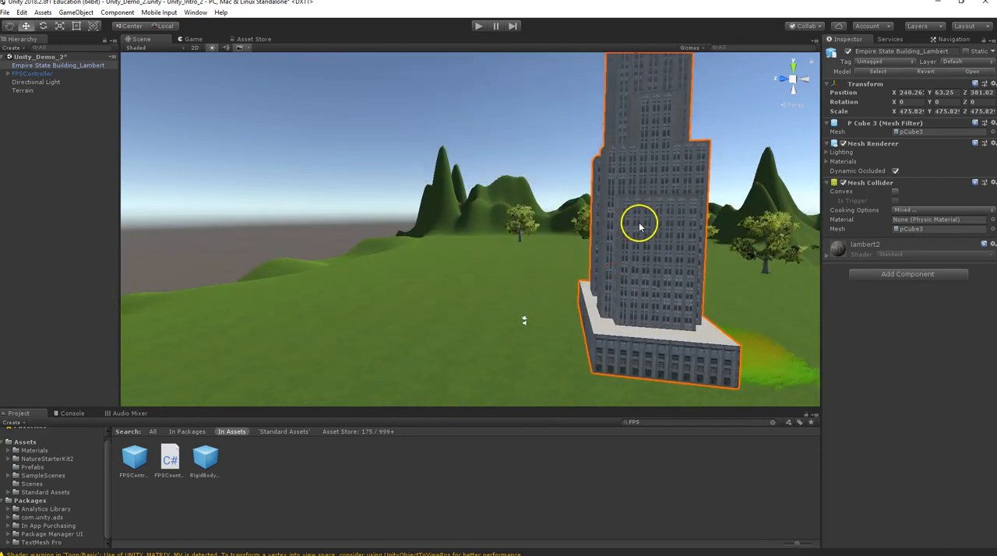
pyautogui.scroll(-2, 652, 184)
pyautogui.scroll(-1, 653, 184)
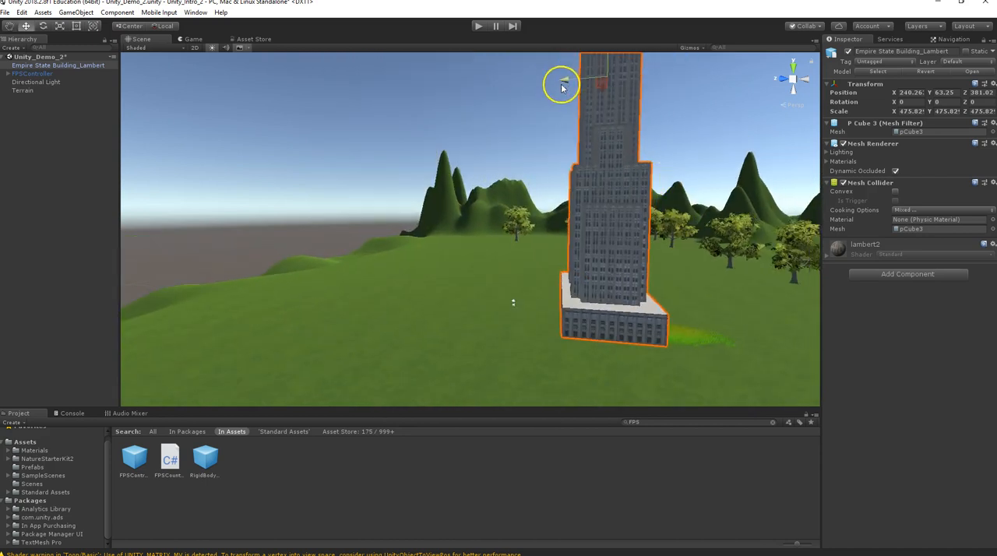
pyautogui.moveTo(566, 84); pyautogui.dragTo(365, 58)
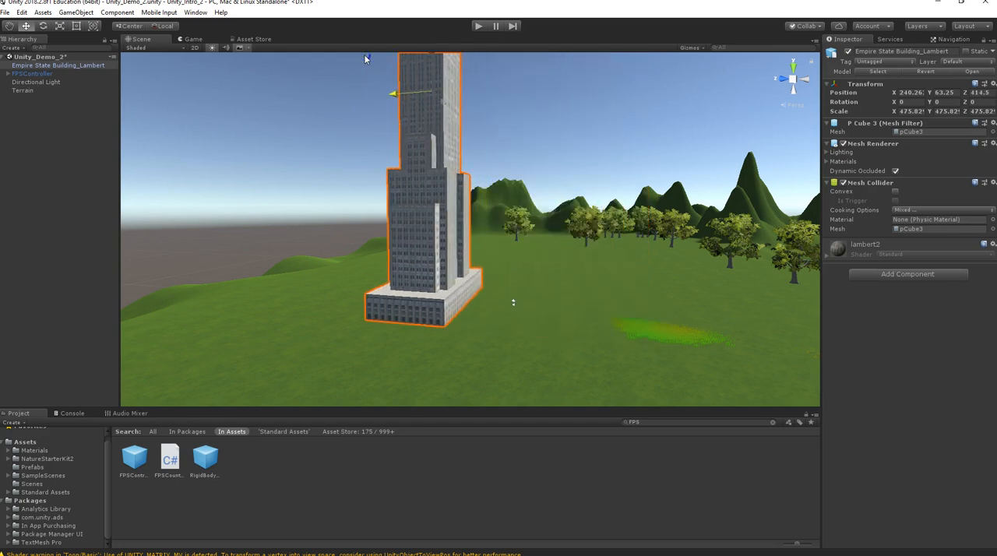
# Move the FPSController along the Z axis to Z 429.5, in front of the building's entrance.
pyautogui.click(513, 305)
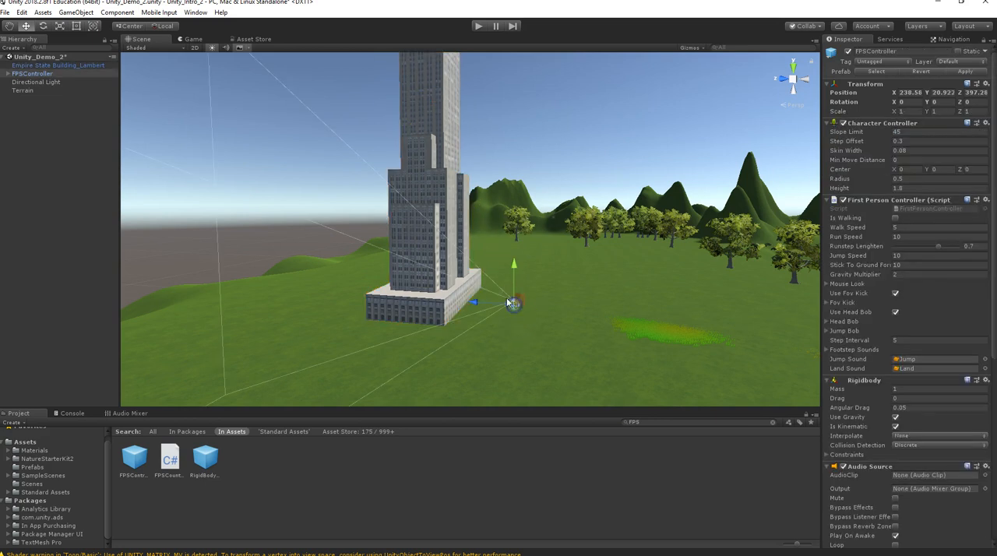
pyautogui.click(34, 73)
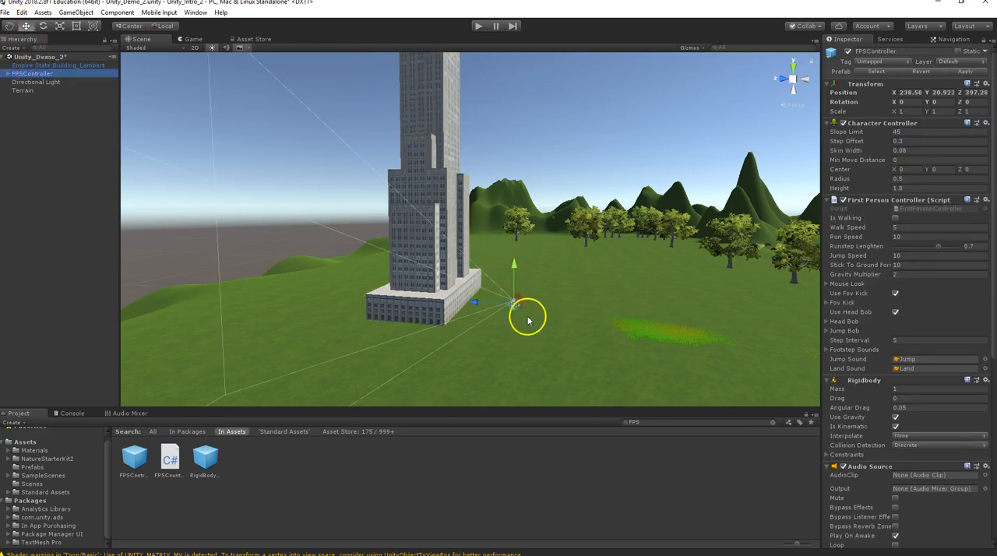
pyautogui.moveTo(475, 305); pyautogui.dragTo(312, 277)
pyautogui.keyDown('alt'); pyautogui.moveTo(404, 374); pyautogui.dragTo(589, 334); pyautogui.keyUp('alt')
pyautogui.keyDown('alt'); pyautogui.moveTo(397, 317); pyautogui.dragTo(472, 249); pyautogui.keyUp('alt')
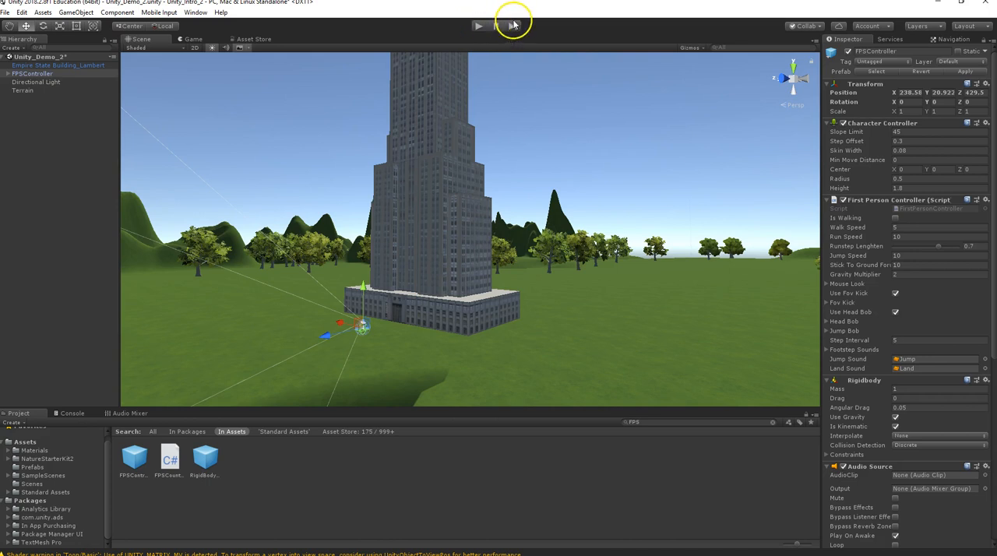
# Play the scene, walk and run the first-person controller around the Empire State Building, look up at the tower, and stop playing.
pyautogui.click(478, 28)
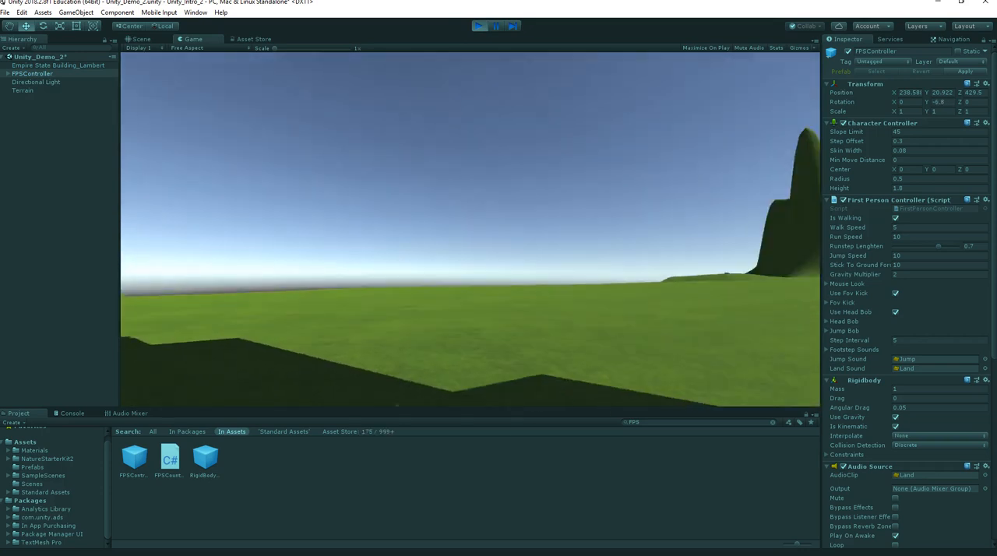
pyautogui.press('w')
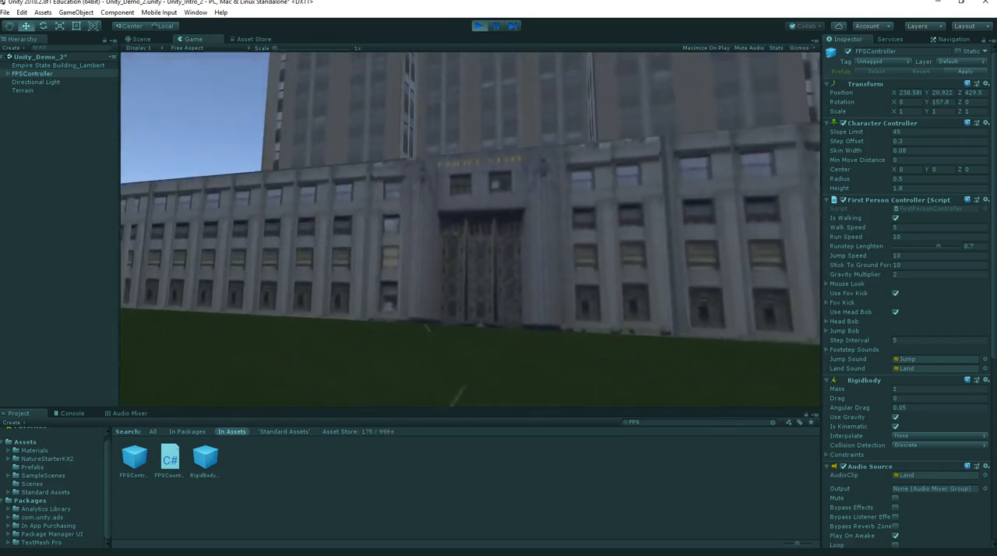
pyautogui.press('w')
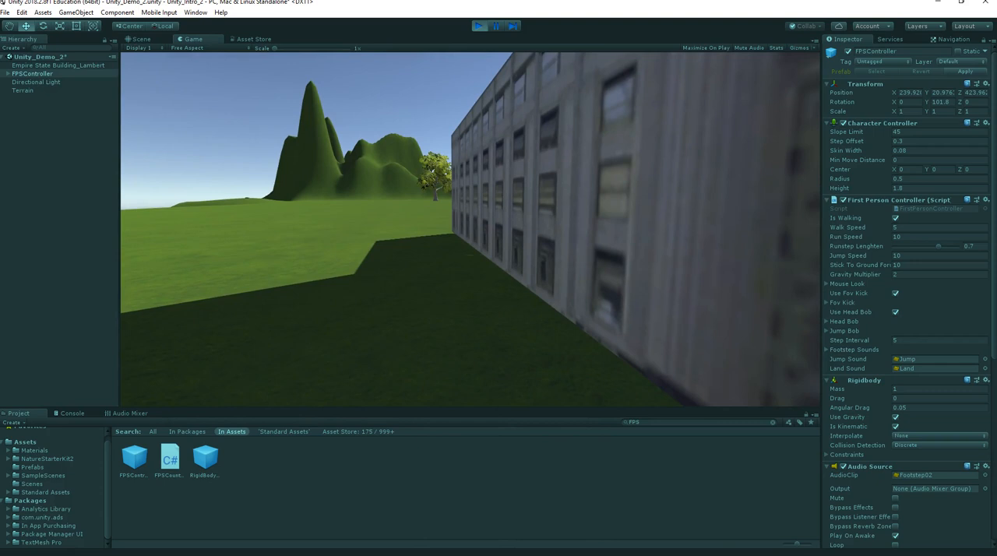
pyautogui.press('w')
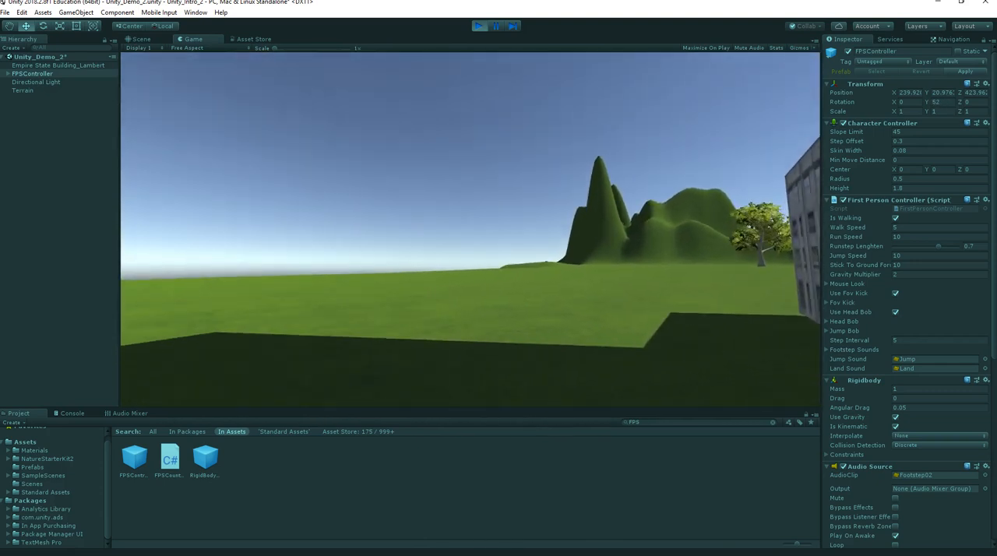
pyautogui.press('w')
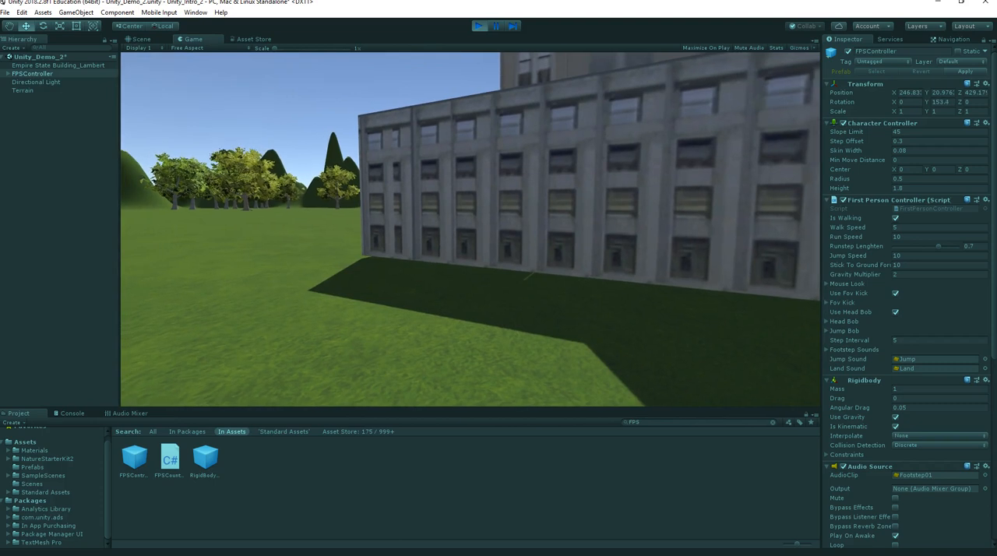
pyautogui.press('w')
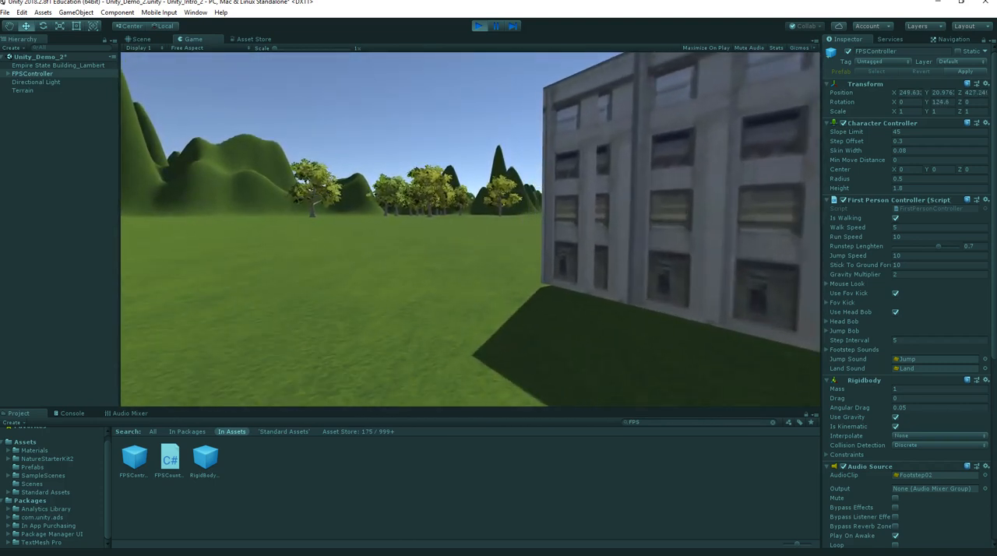
pyautogui.press('s')
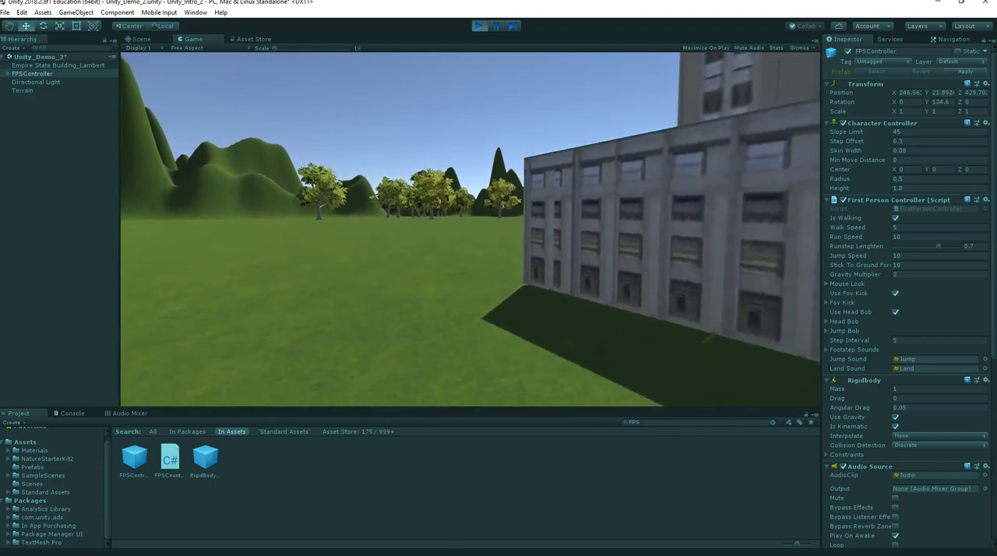
pyautogui.press('w')
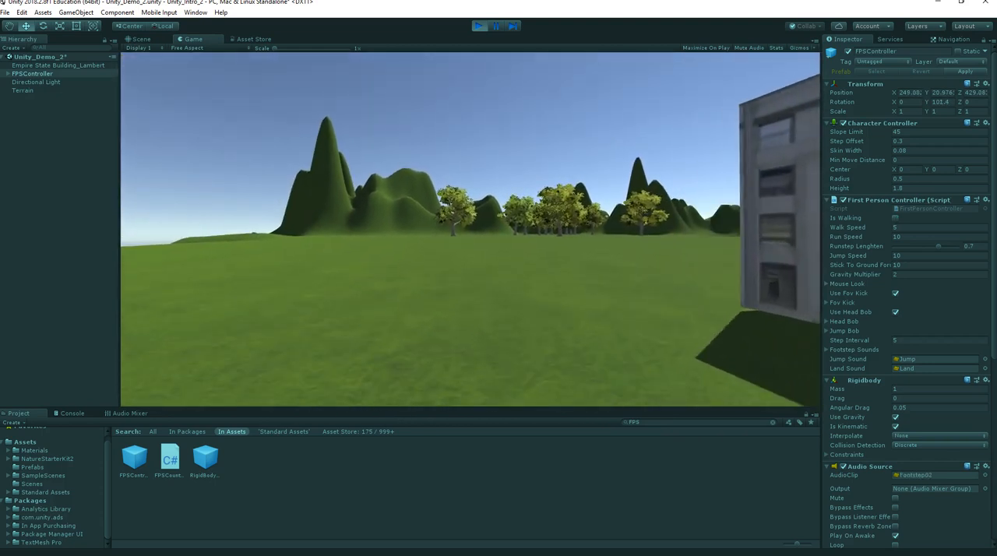
pyautogui.press('w')
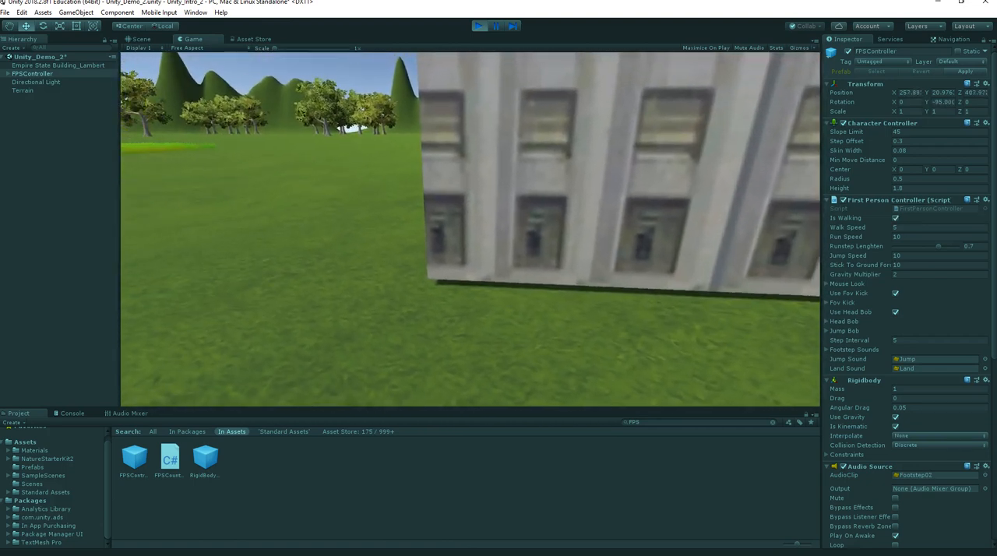
pyautogui.hotkey('shift', 'w')
pyautogui.press('w')
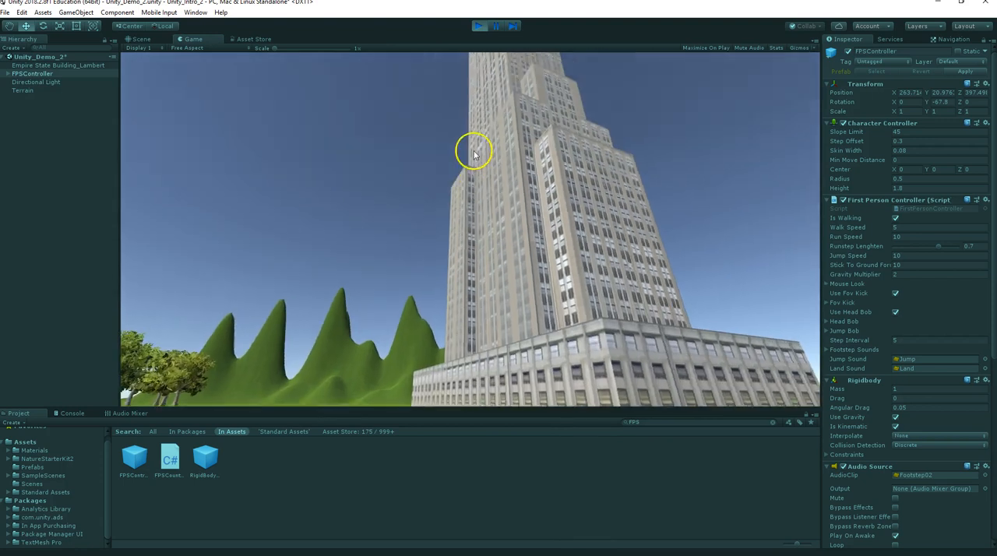
pyautogui.click(478, 25)
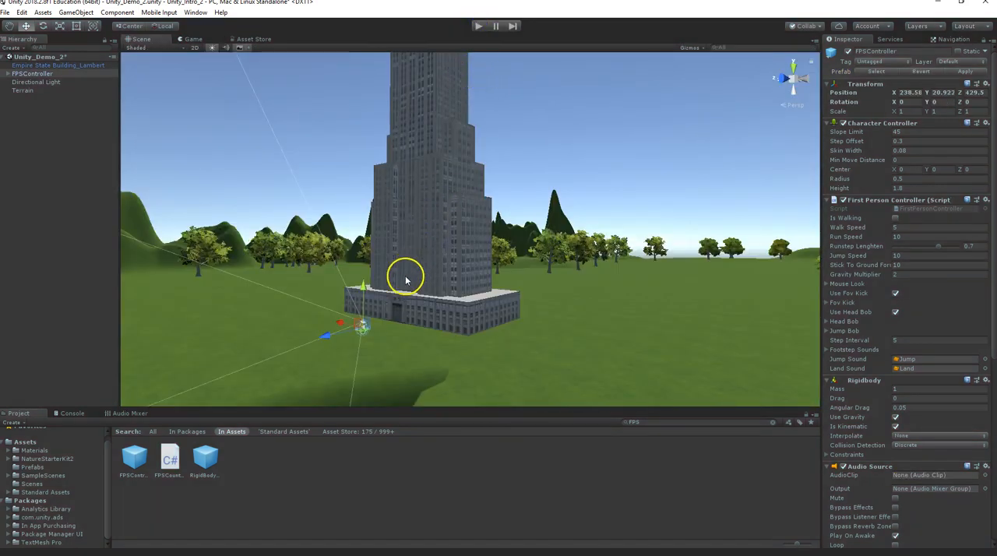
# Scale the Empire State Building_Lambert uniformly to about 651.2 and raise it to Y 79.
pyautogui.click(420, 239)
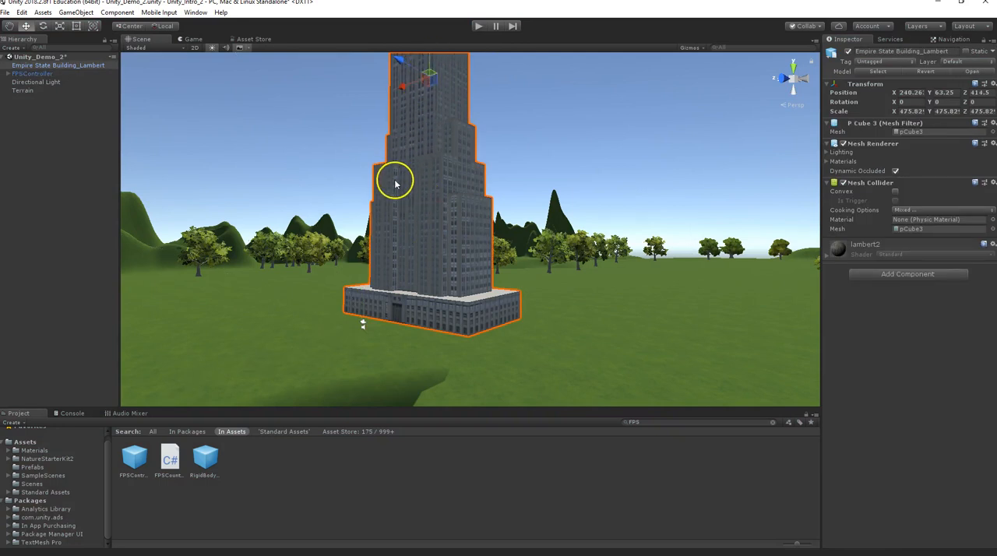
pyautogui.press('r')
pyautogui.scroll(-2, 405, 191)
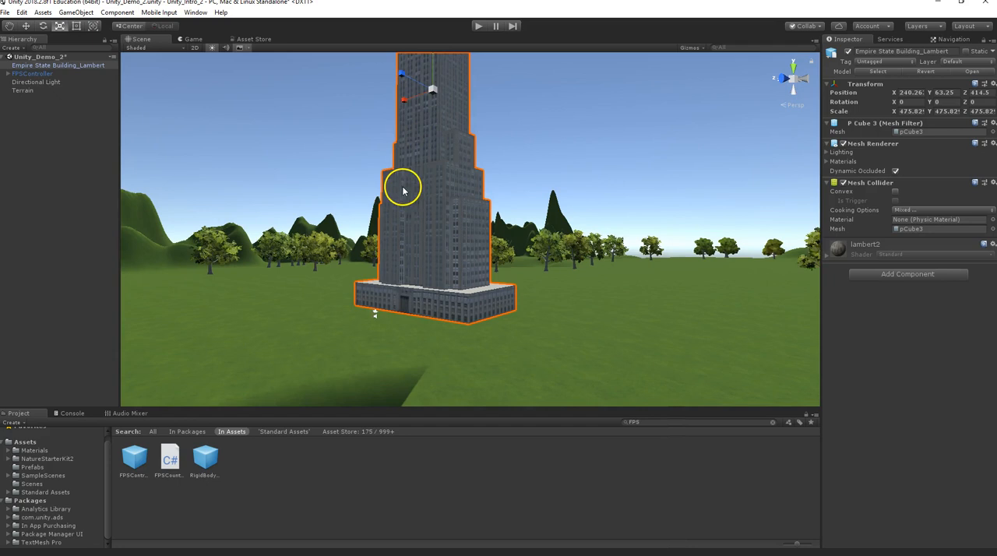
pyautogui.keyDown('alt'); pyautogui.moveTo(395, 215); pyautogui.dragTo(438, 233); pyautogui.keyUp('alt')
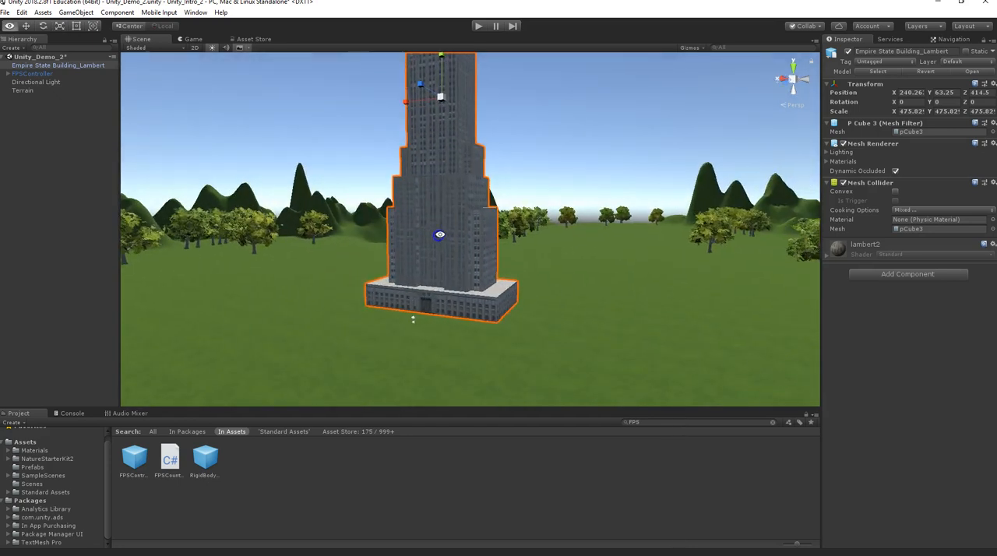
pyautogui.scroll(-3, 448, 166)
pyautogui.moveTo(451, 148); pyautogui.dragTo(456, 64)
pyautogui.press('w')
pyautogui.click(452, 121)
# Play the scene and walk the first-person controller around the Empire State Building's entrance and along its base facade.
pyautogui.scroll(4, 449, 252)
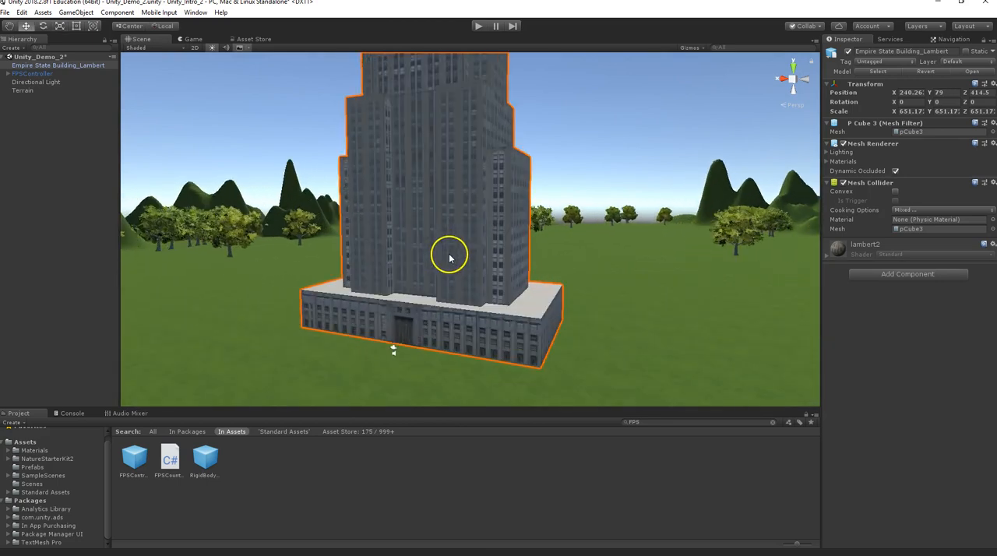
pyautogui.scroll(2, 435, 312)
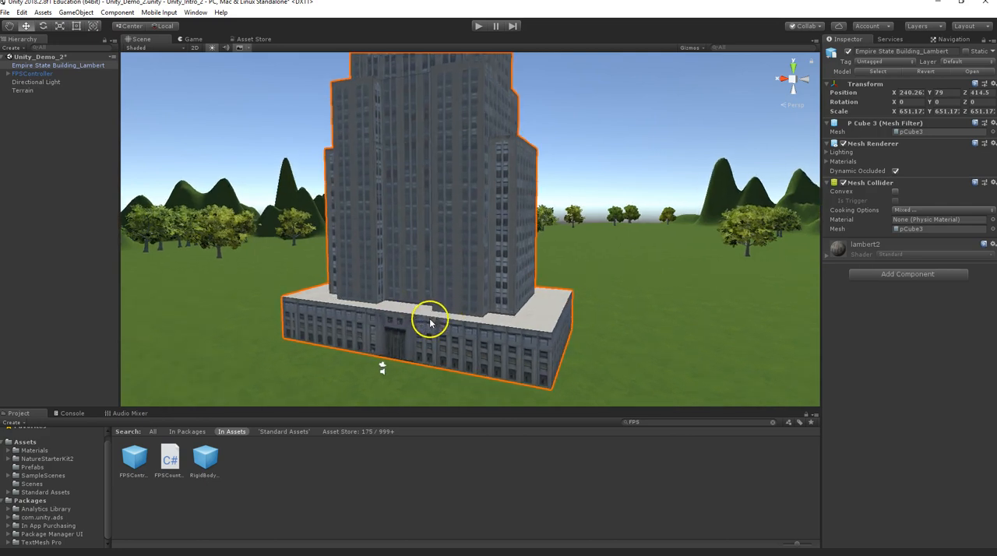
pyautogui.keyDown('alt'); pyautogui.moveTo(430, 323); pyautogui.dragTo(489, 297); pyautogui.keyUp('alt')
pyautogui.scroll(2, 479, 317)
pyautogui.moveTo(490, 288); pyautogui.dragTo(482, 224, button='middle')
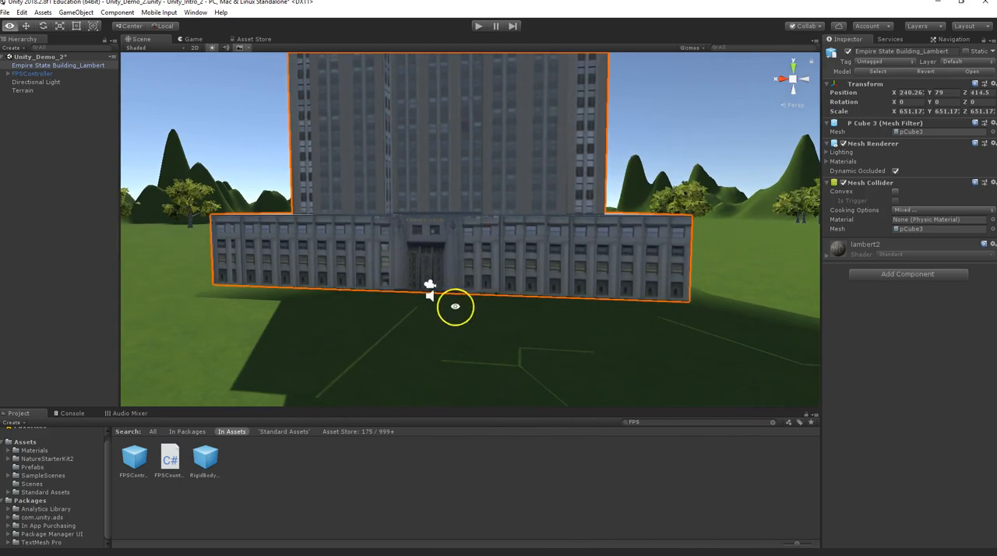
pyautogui.keyDown('alt'); pyautogui.moveTo(463, 244); pyautogui.dragTo(429, 251); pyautogui.keyUp('alt')
pyautogui.click(479, 27)
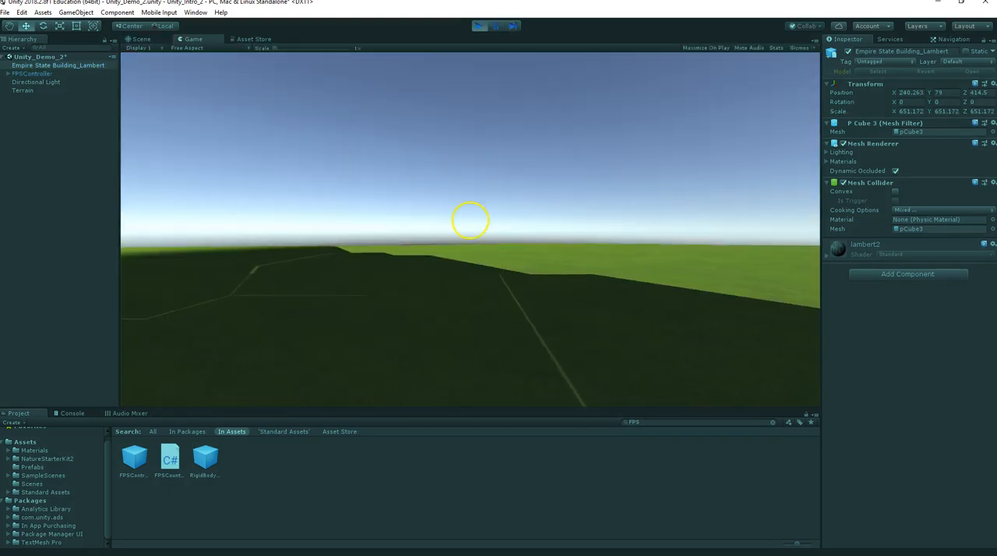
pyautogui.press('w')
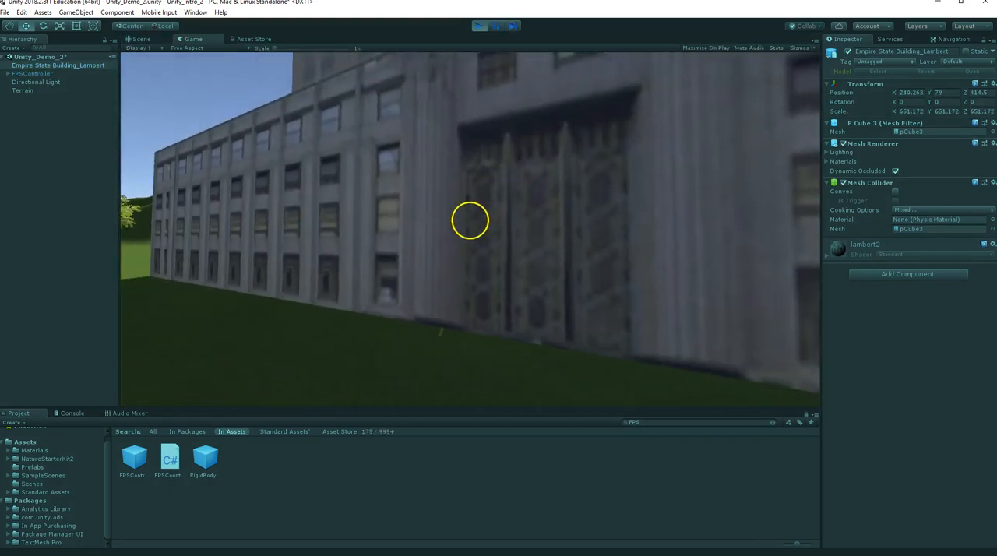
pyautogui.press('w')
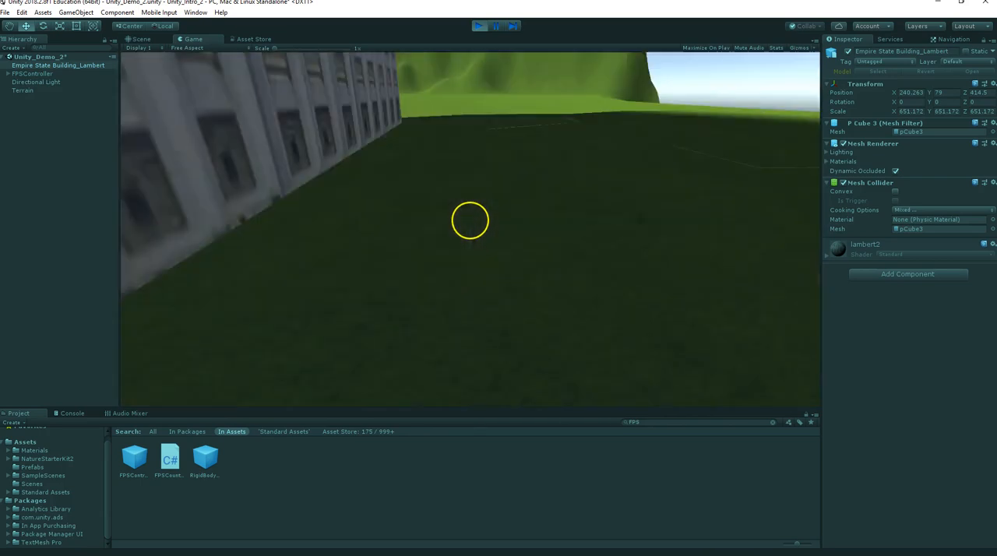
pyautogui.press('w')
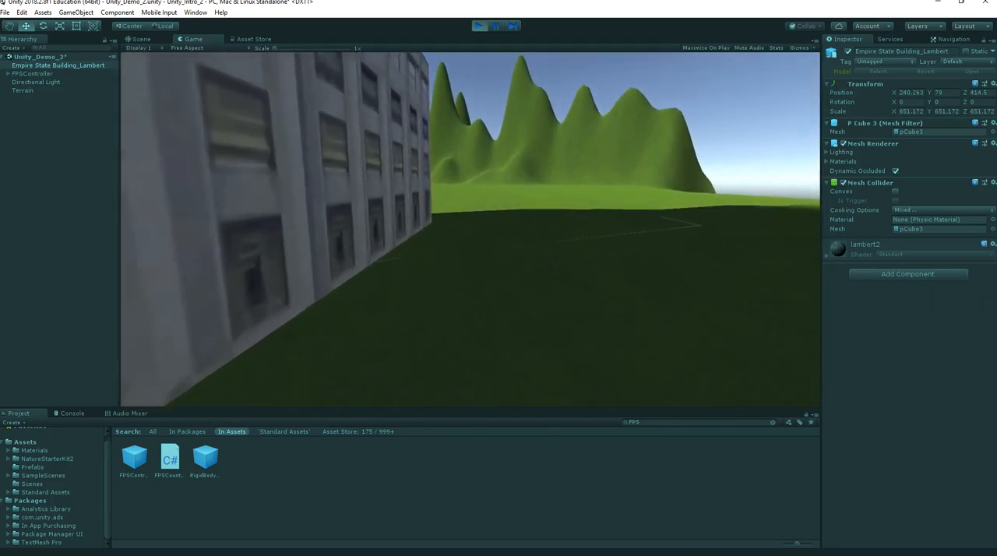
pyautogui.press('w')
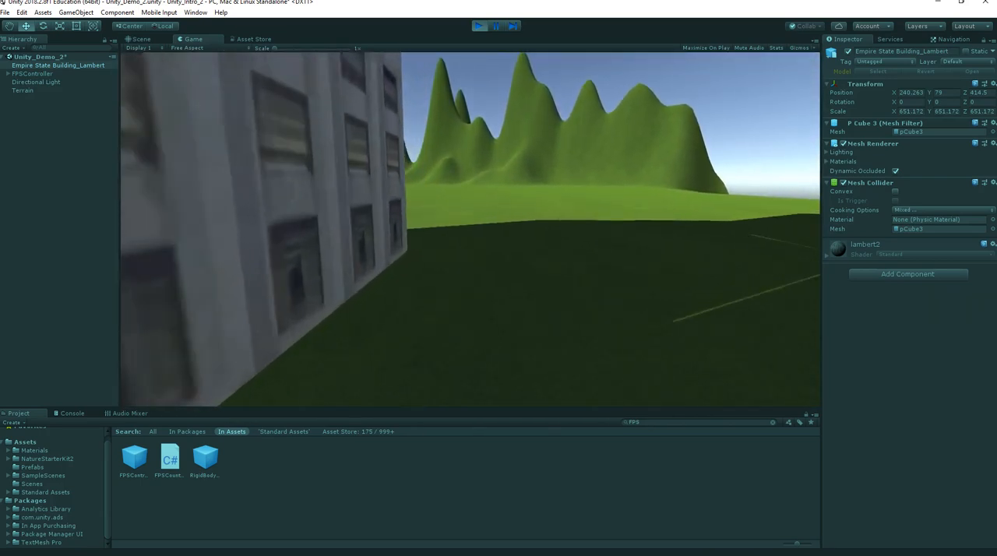
# Walk the first-person controller across the grass to the trees, look back at the whole tower, and stop playing.
pyautogui.press('w')
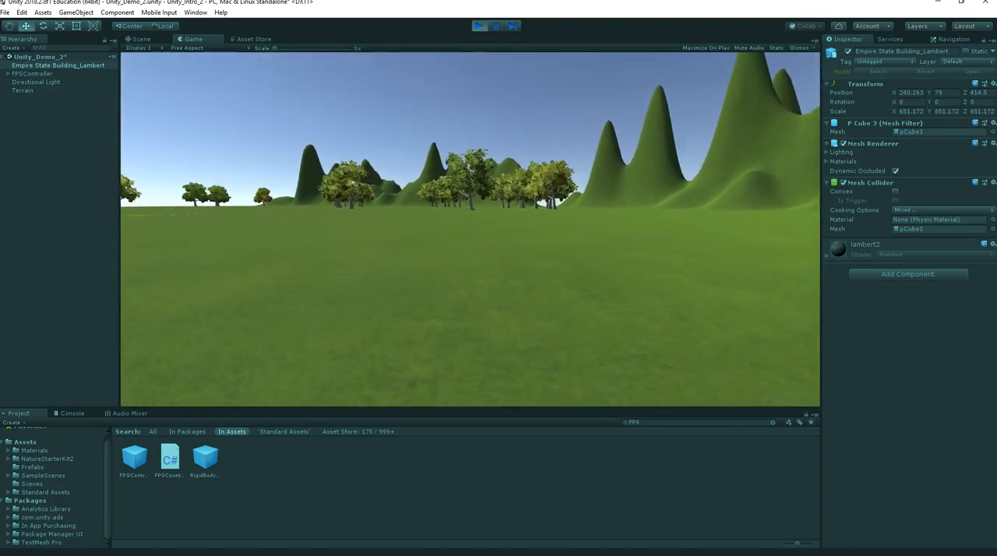
pyautogui.press('w')
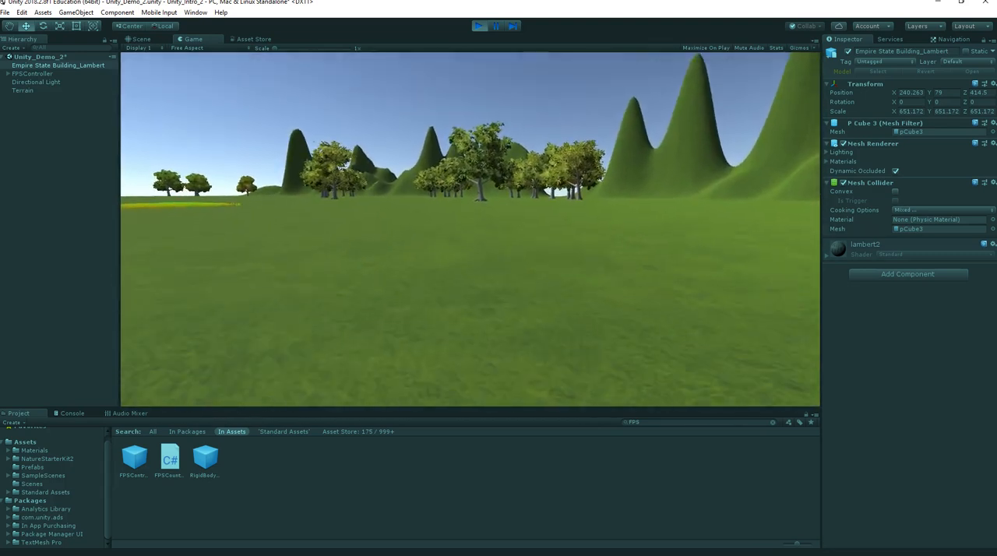
pyautogui.press('w')
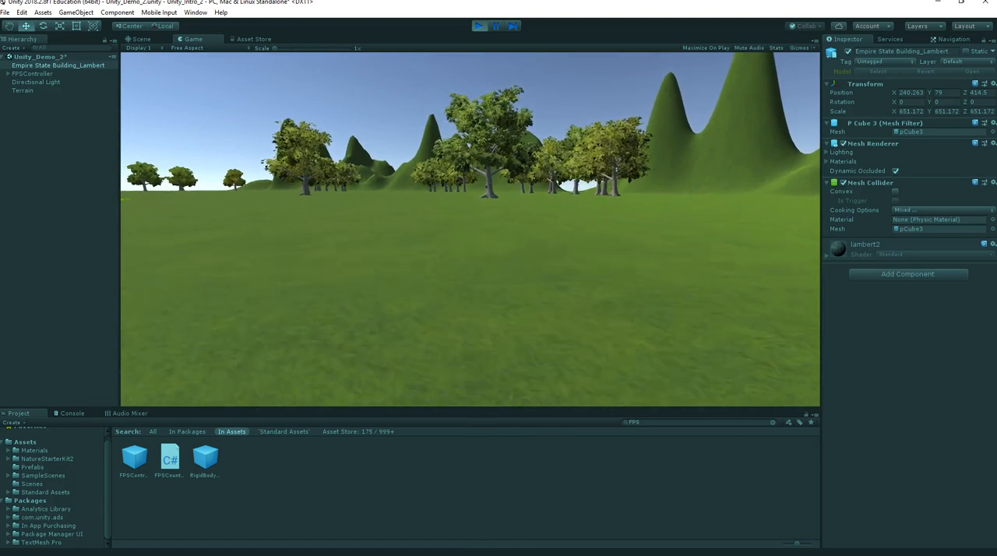
pyautogui.press('w')
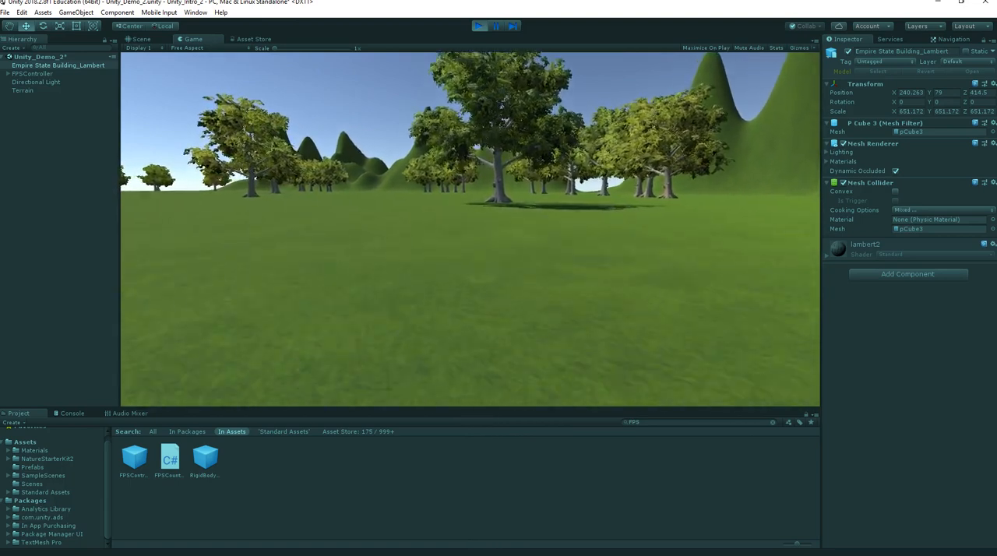
pyautogui.press('w')
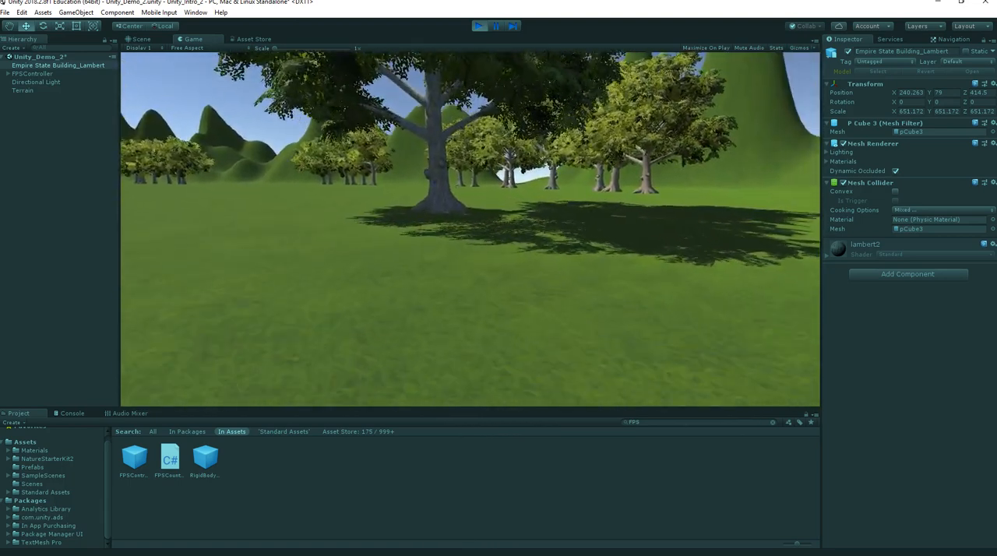
pyautogui.press('w')
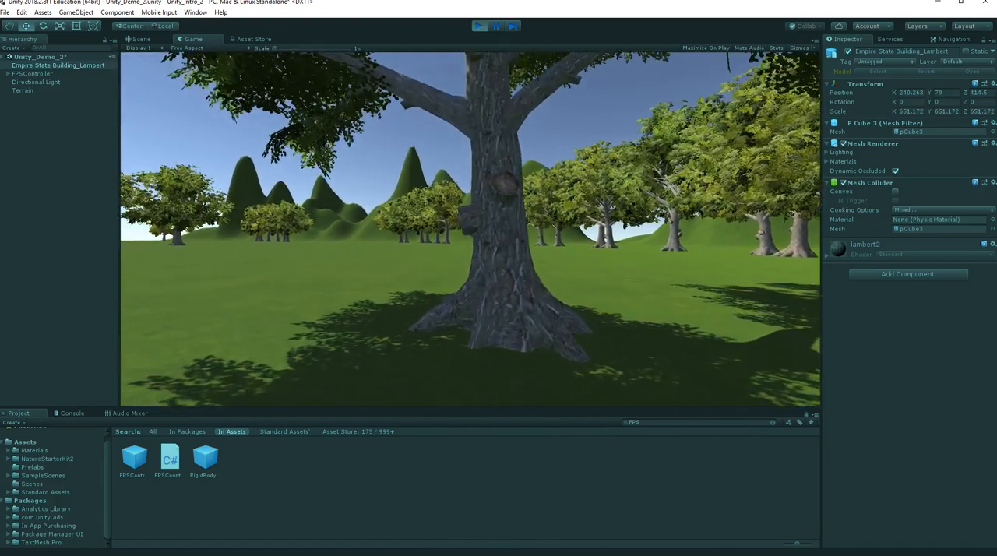
pyautogui.press('w')
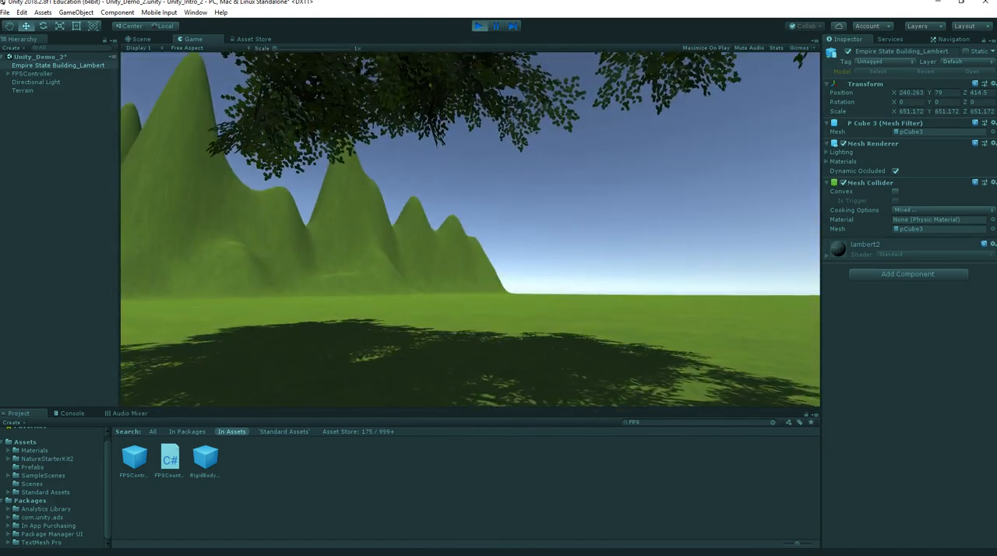
pyautogui.press('w')
pyautogui.press('w')
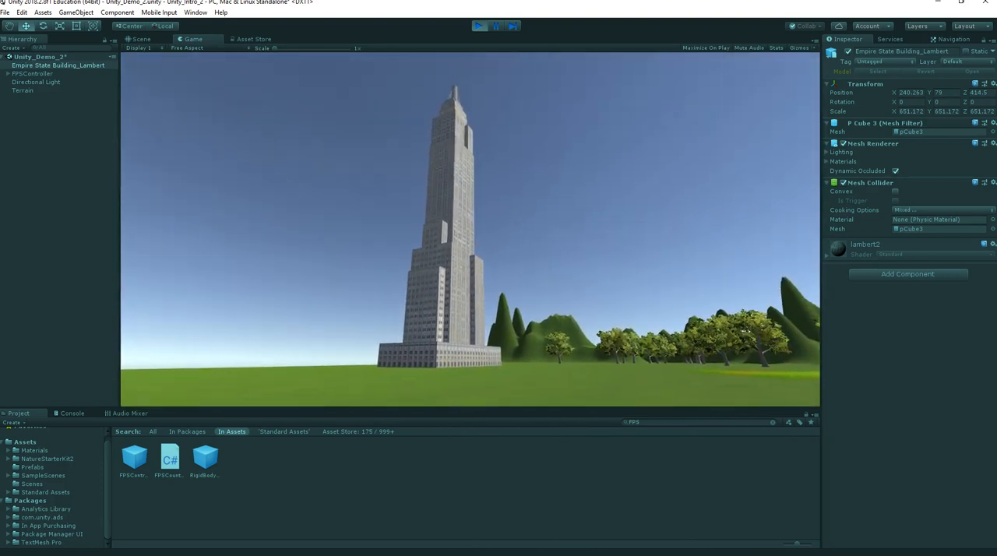
pyautogui.press('Escape')
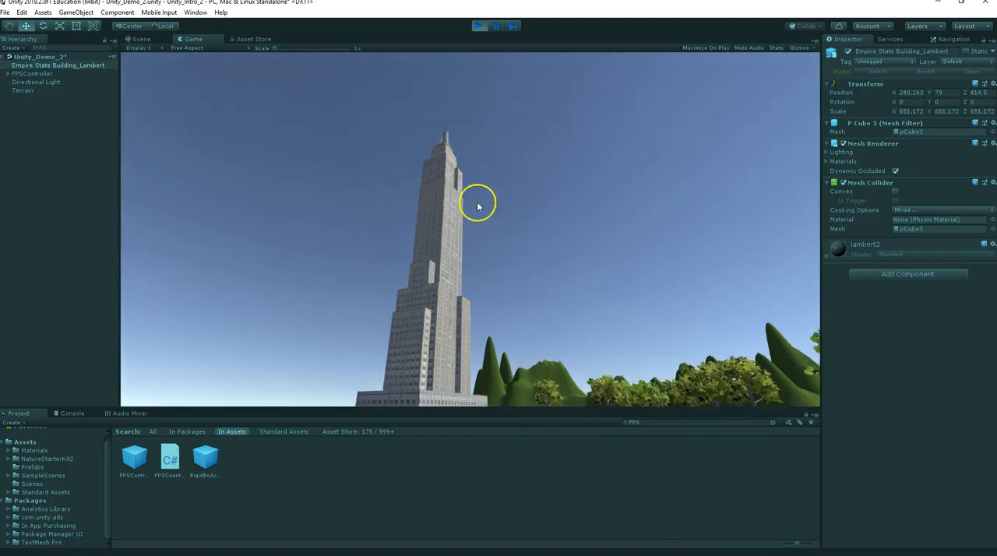
pyautogui.click(479, 26)
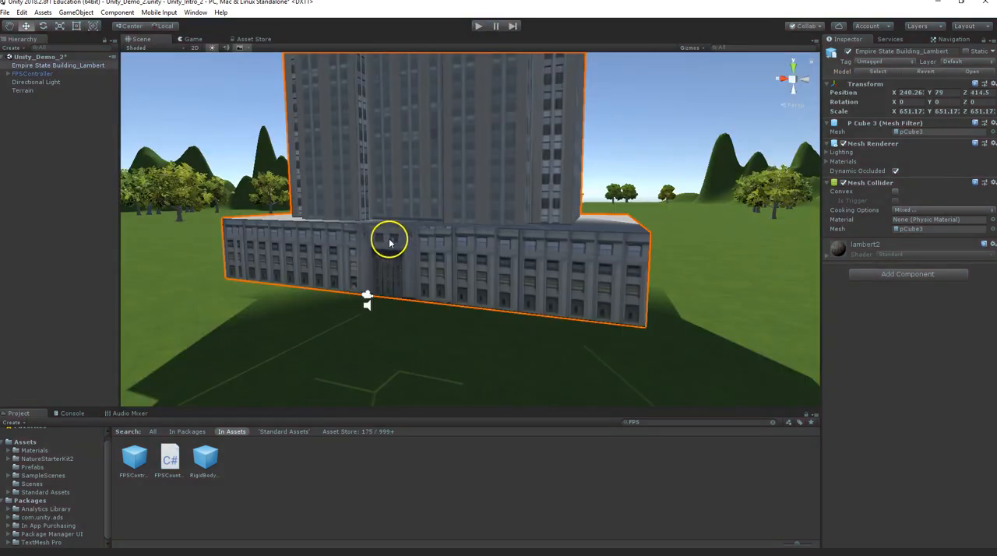
# Add GrassRockyAlbedo to the Terrain's paint textures as an albedo texture.
pyautogui.scroll(-3, 389, 243)
pyautogui.keyDown('alt'); pyautogui.moveTo(366, 215); pyautogui.dragTo(360, 265); pyautogui.keyUp('alt')
pyautogui.scroll(-5, 267, 260)
pyautogui.scroll(-5, 365, 262)
pyautogui.keyDown('alt'); pyautogui.moveTo(525, 238); pyautogui.dragTo(474, 232); pyautogui.keyUp('alt')
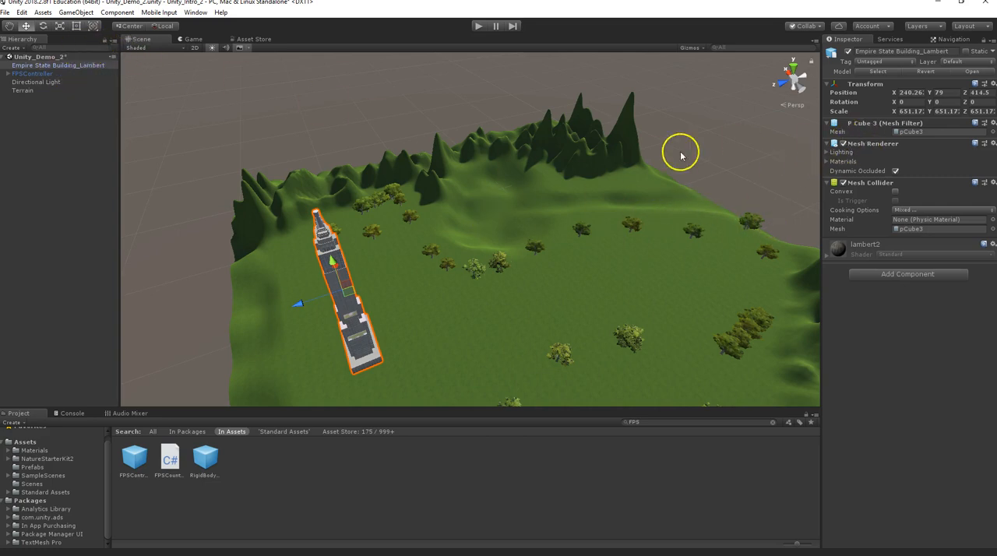
pyautogui.click(23, 92)
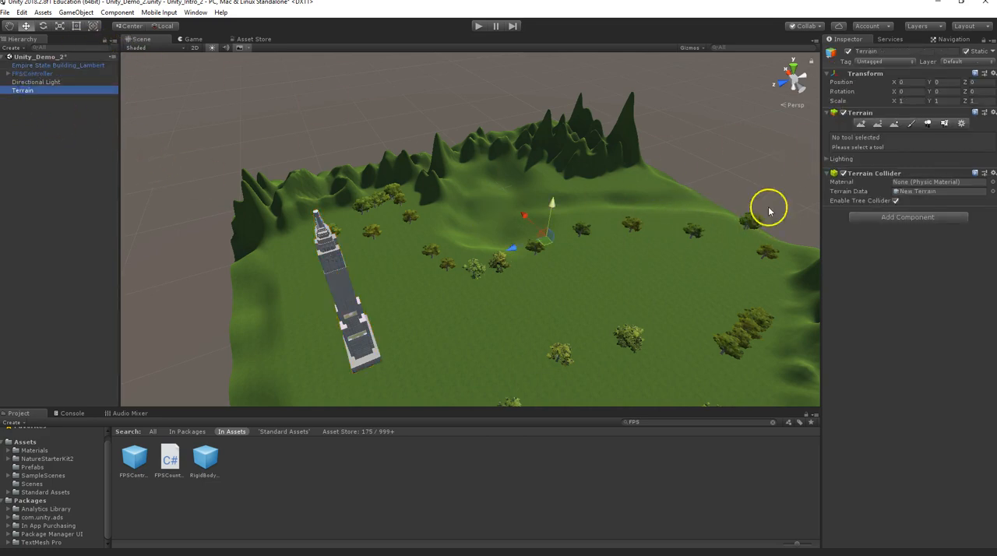
pyautogui.click(911, 124)
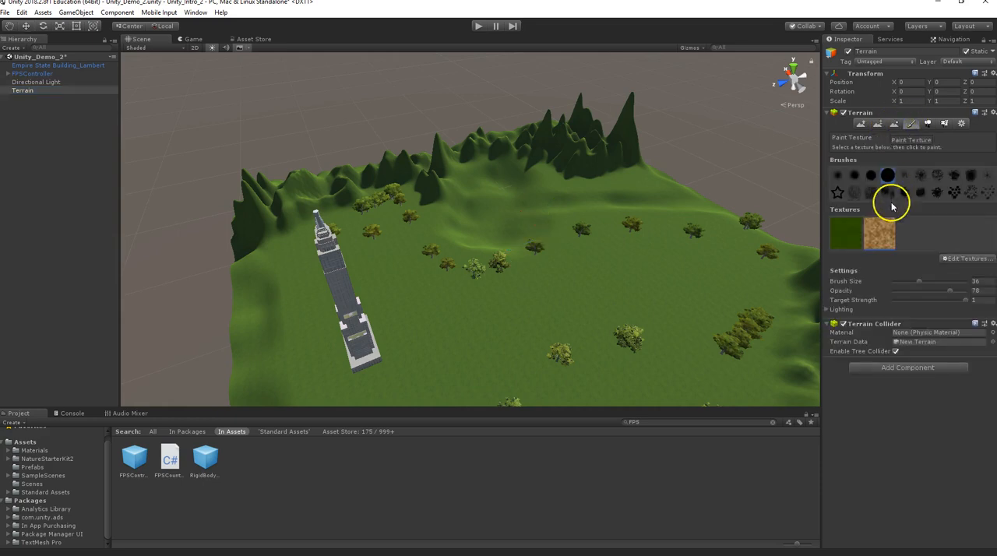
pyautogui.click(972, 258)
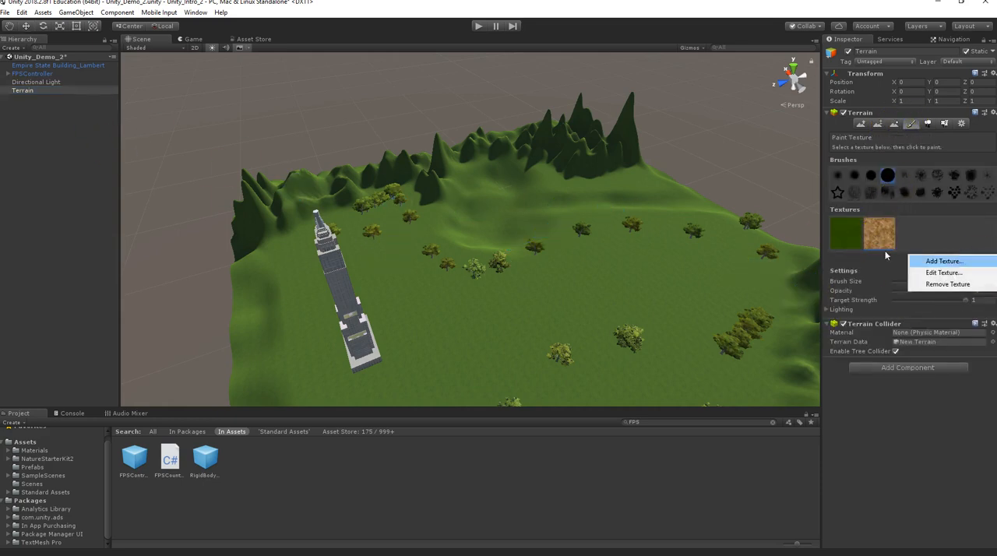
pyautogui.click(945, 263)
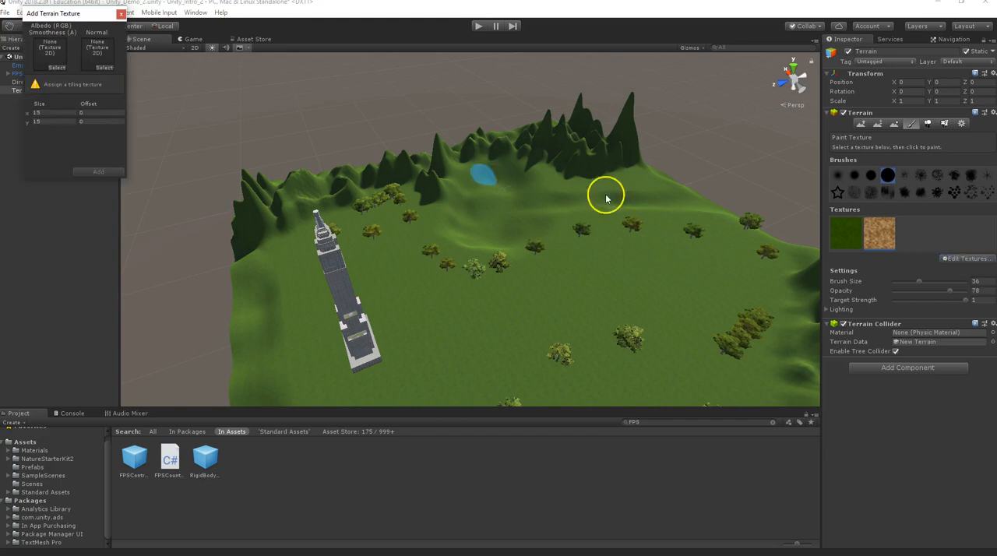
pyautogui.click(56, 68)
pyautogui.write('rock')
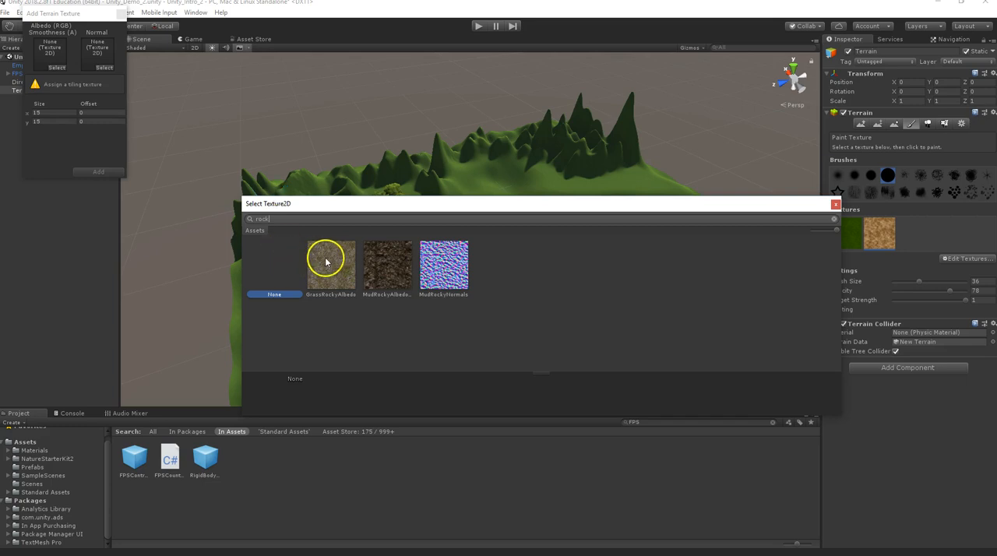
pyautogui.click(329, 272)
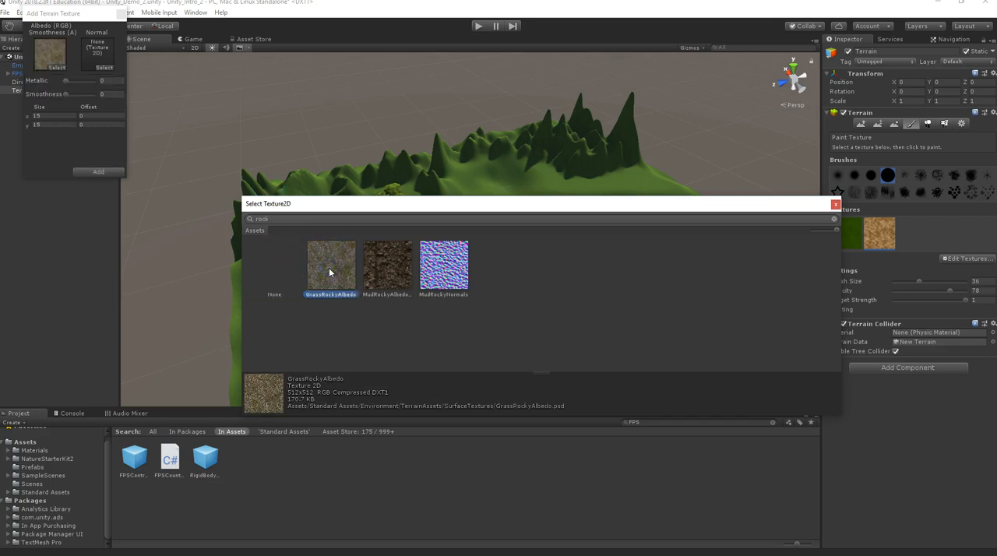
pyautogui.doubleClick(329, 272)
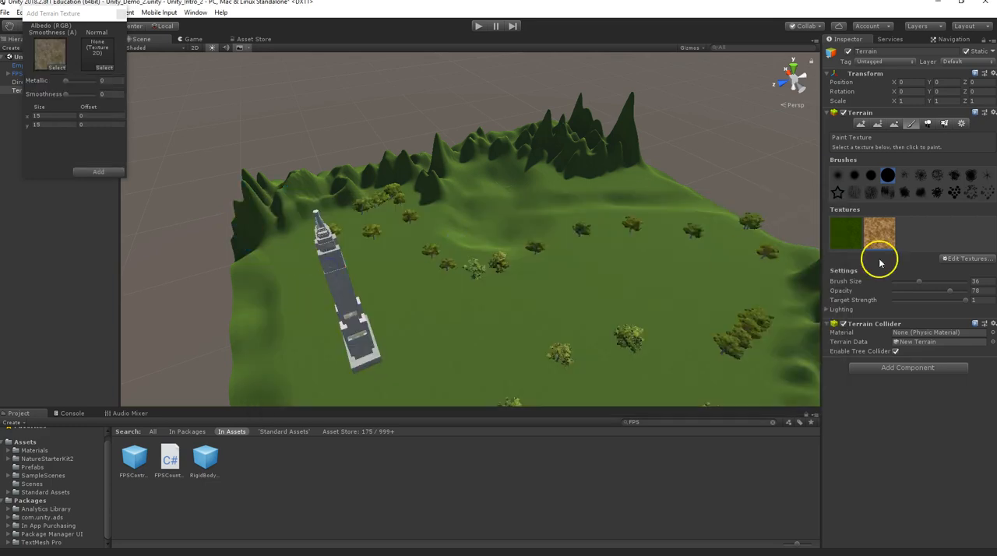
pyautogui.click(95, 172)
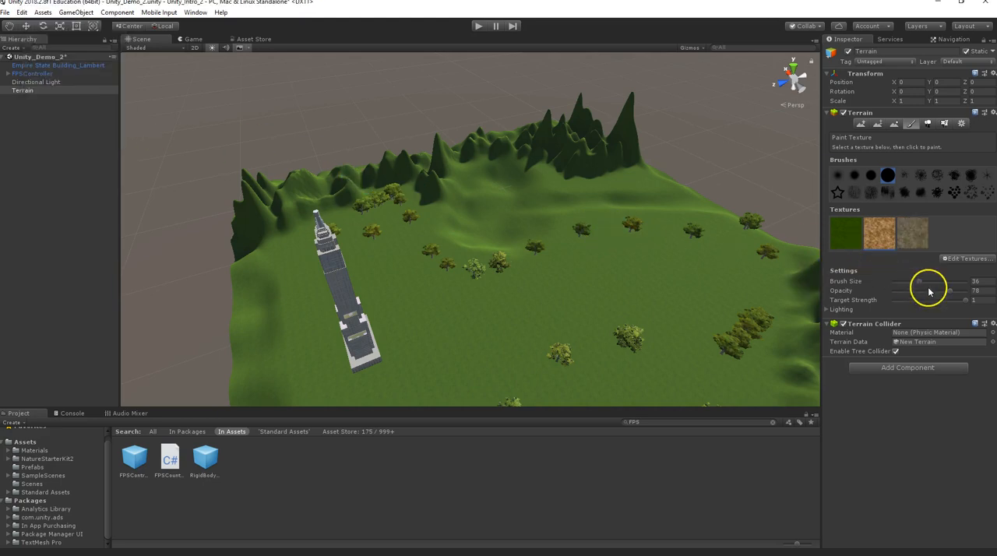
# Add SandAlbedo to the Terrain's paint textures as an albedo texture.
pyautogui.click(954, 260)
pyautogui.click(888, 259)
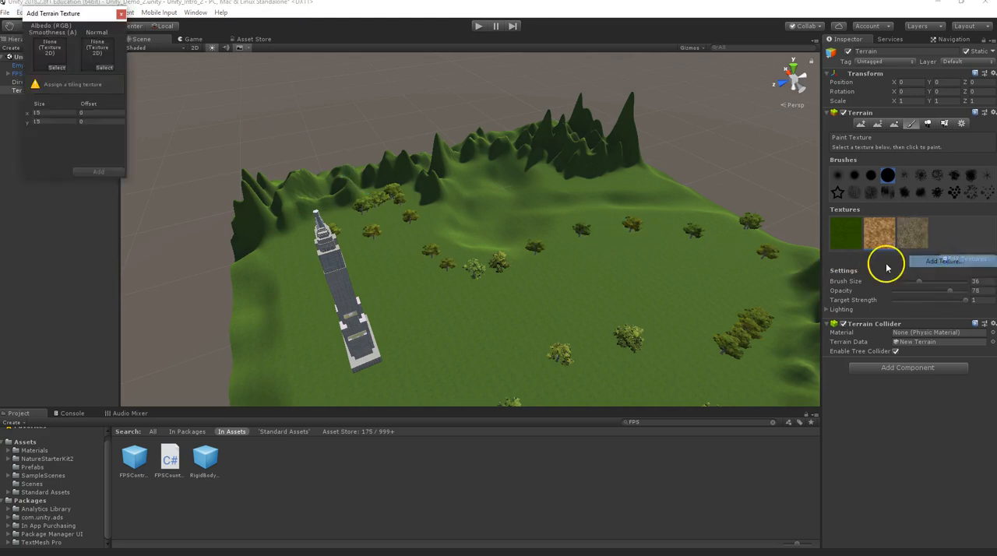
pyautogui.click(56, 67)
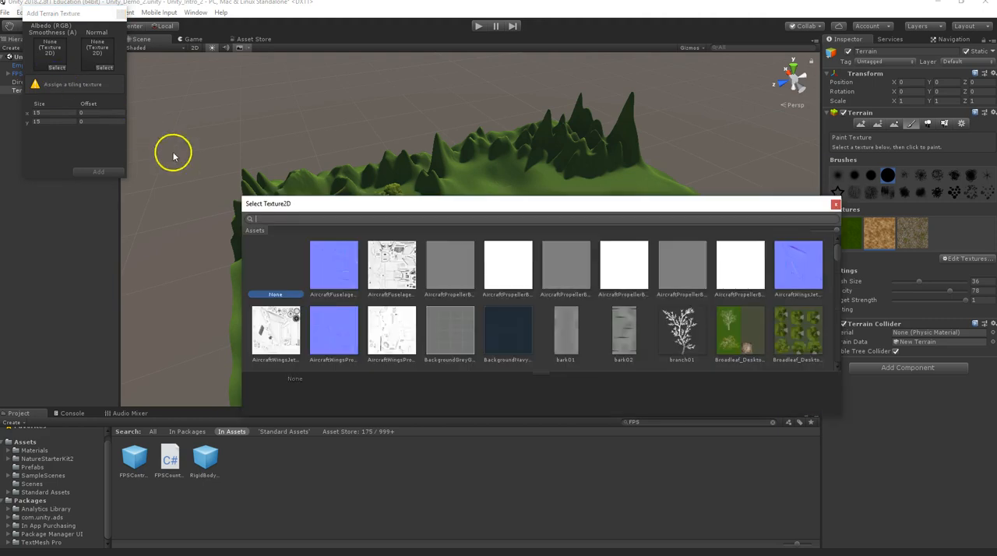
pyautogui.write('sa')
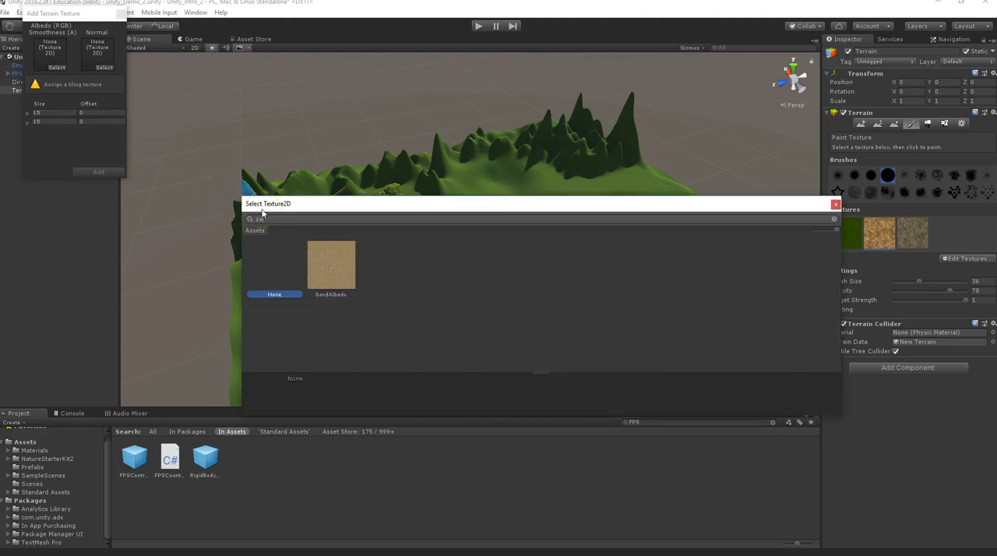
pyautogui.click(323, 264)
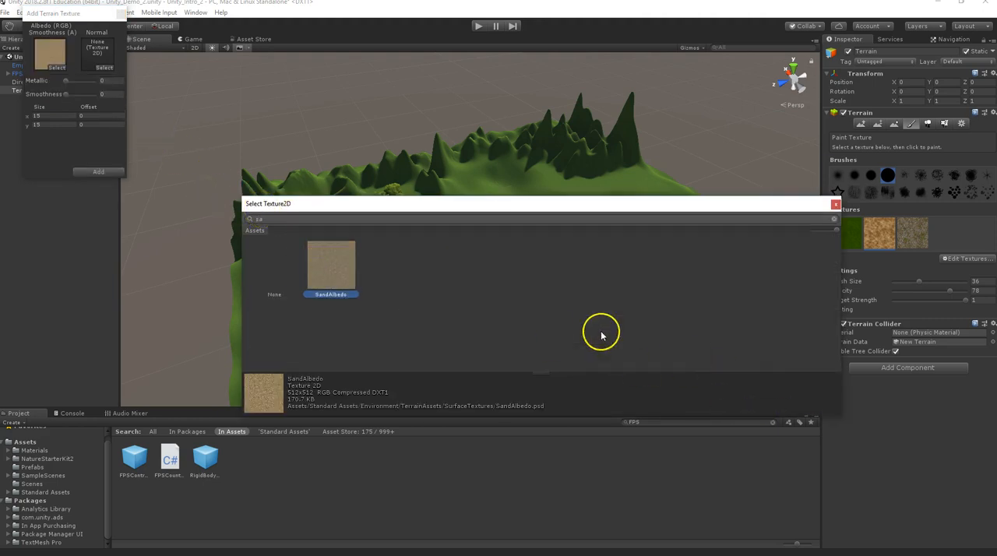
pyautogui.click(95, 174)
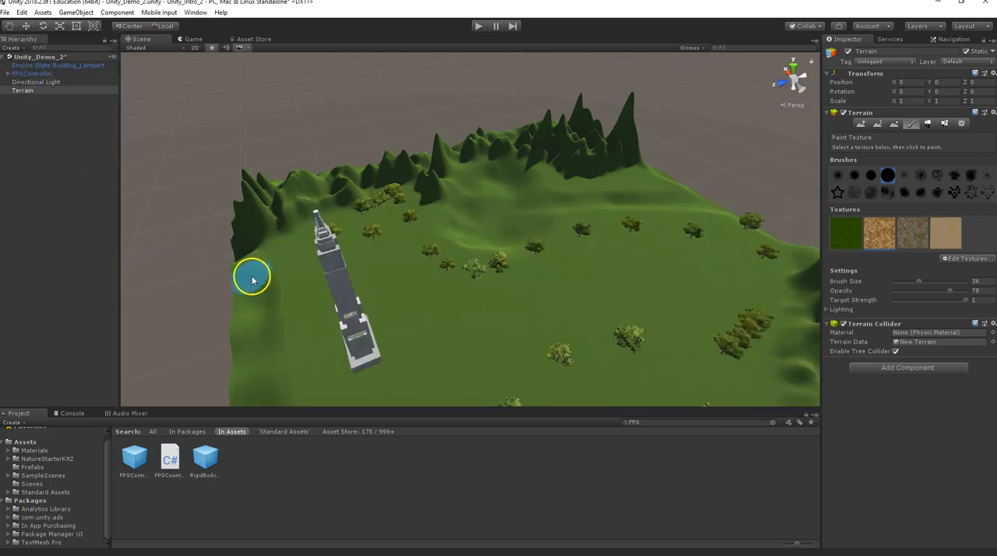
# Paint the sandy brown texture along the terrain edge beside the Empire State Building and break up its inner border with a scattered brush.
pyautogui.moveTo(241, 283)
pyautogui.keyDown('alt'); pyautogui.mouseDown()
pyautogui.moveTo(301, 298)
pyautogui.moveTo(378, 286)
pyautogui.moveTo(476, 200)
pyautogui.mouseUp(); pyautogui.keyUp('alt')
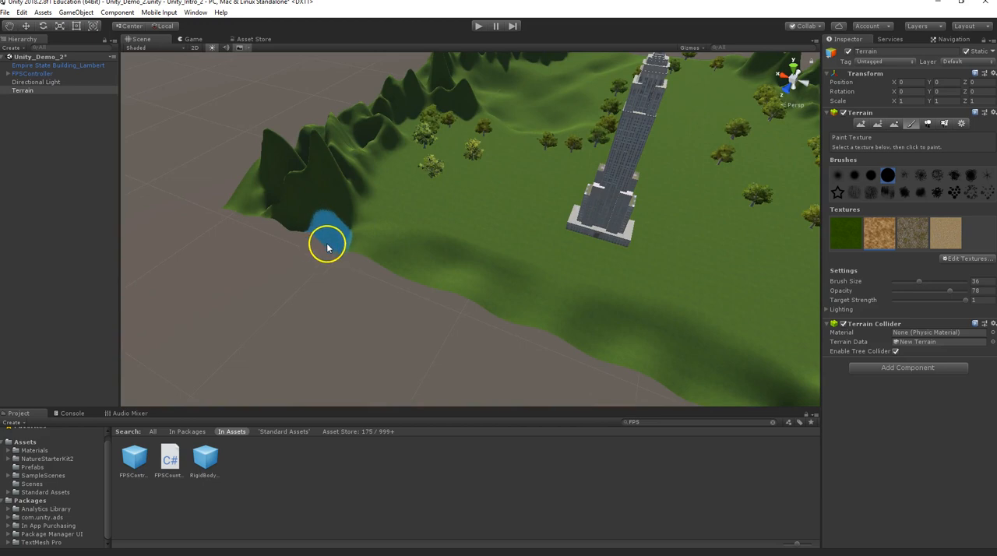
pyautogui.moveTo(363, 263)
pyautogui.mouseDown()
pyautogui.moveTo(359, 246)
pyautogui.moveTo(465, 282)
pyautogui.moveTo(354, 240)
pyautogui.moveTo(393, 242)
pyautogui.mouseUp()
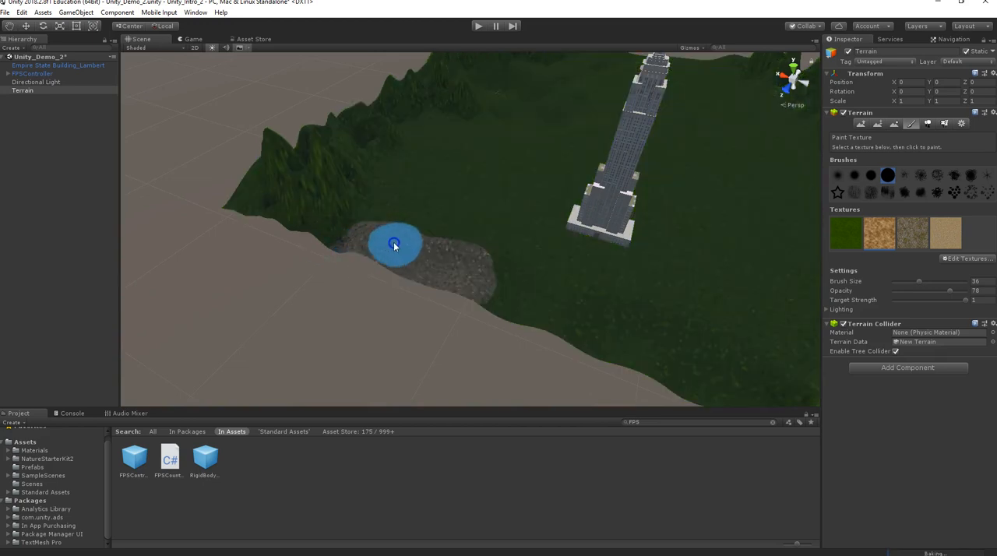
pyautogui.moveTo(467, 263)
pyautogui.mouseDown()
pyautogui.moveTo(507, 285)
pyautogui.moveTo(523, 278)
pyautogui.moveTo(567, 308)
pyautogui.moveTo(494, 294)
pyautogui.moveTo(592, 327)
pyautogui.moveTo(632, 325)
pyautogui.moveTo(573, 313)
pyautogui.moveTo(504, 272)
pyautogui.moveTo(450, 255)
pyautogui.moveTo(666, 328)
pyautogui.mouseUp()
pyautogui.moveTo(666, 328); pyautogui.dragTo(495, 260, button='middle')
pyautogui.moveTo(411, 245)
pyautogui.mouseDown()
pyautogui.moveTo(393, 256)
pyautogui.moveTo(494, 295)
pyautogui.moveTo(471, 294)
pyautogui.moveTo(500, 310)
pyautogui.moveTo(486, 286)
pyautogui.moveTo(441, 258)
pyautogui.moveTo(477, 263)
pyautogui.moveTo(378, 215)
pyautogui.moveTo(241, 173)
pyautogui.mouseUp()
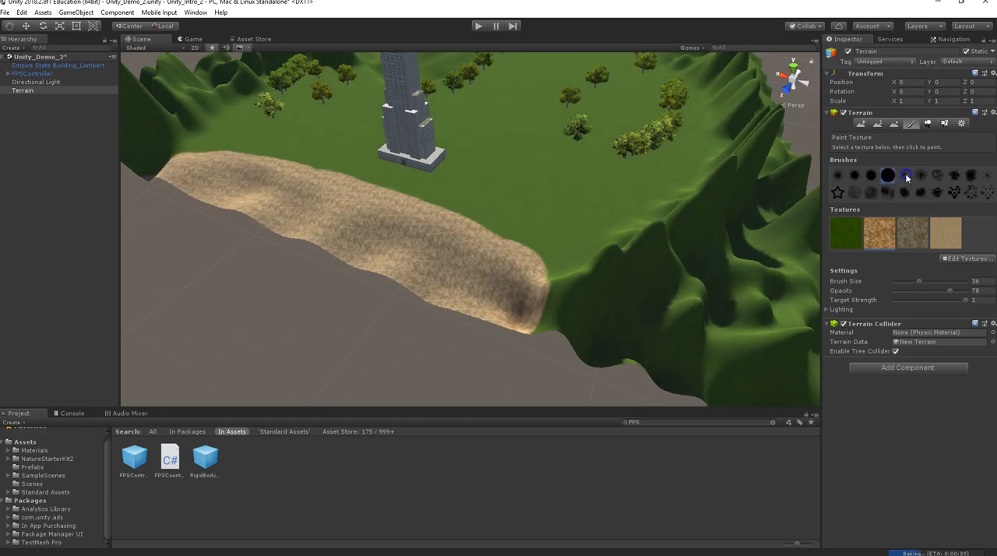
pyautogui.moveTo(483, 226); pyautogui.dragTo(448, 224)
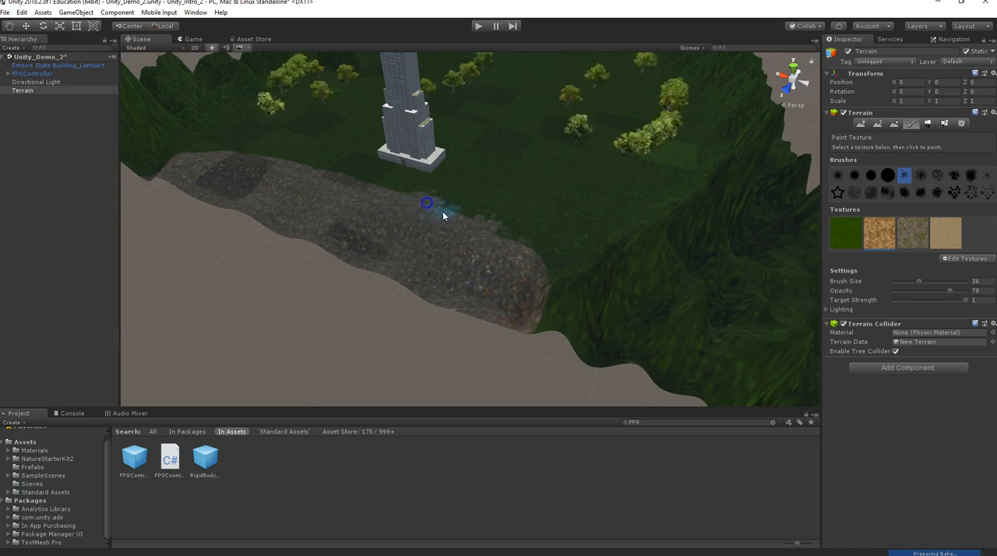
pyautogui.moveTo(404, 202)
pyautogui.mouseDown()
pyautogui.moveTo(358, 180)
pyautogui.moveTo(232, 149)
pyautogui.mouseUp()
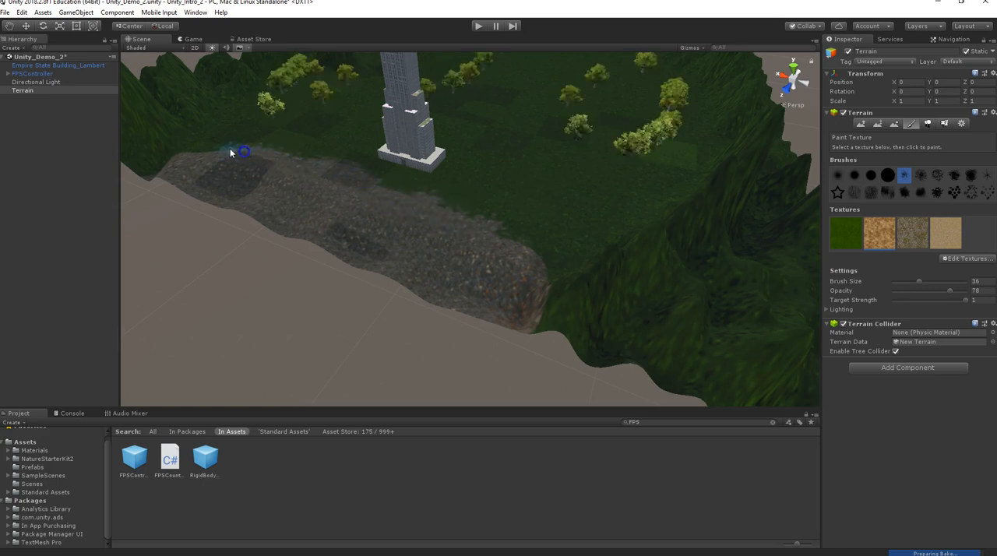
# Paint the GrassRockyAlbedo texture over the basin near the mountains, using the soft round brush to fill the lake bed.
pyautogui.scroll(-1, 262, 161)
pyautogui.scroll(-4, 262, 160)
pyautogui.keyDown('alt'); pyautogui.moveTo(499, 221); pyautogui.dragTo(486, 219); pyautogui.keyUp('alt')
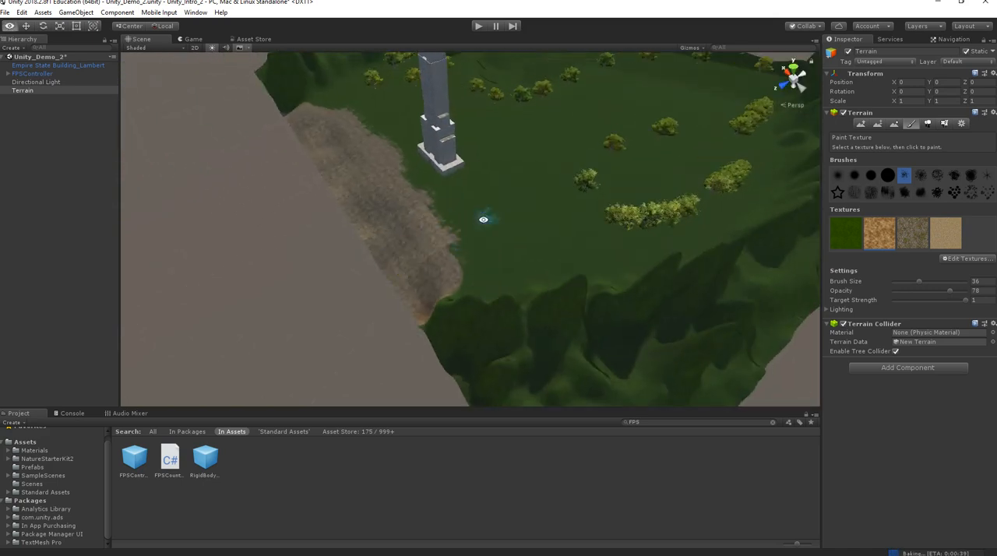
pyautogui.moveTo(500, 189); pyautogui.dragTo(460, 252, button='middle')
pyautogui.keyDown('alt'); pyautogui.moveTo(459, 252); pyautogui.dragTo(399, 292); pyautogui.keyUp('alt')
pyautogui.scroll(-3, 428, 215)
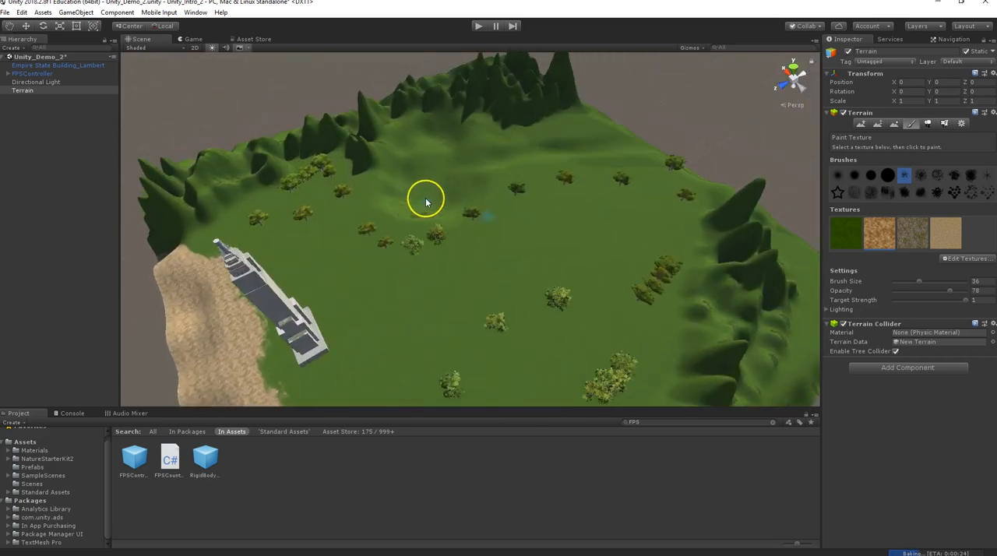
pyautogui.scroll(-5, 527, 247)
pyautogui.keyDown('alt'); pyautogui.moveTo(514, 252); pyautogui.dragTo(412, 203); pyautogui.keyUp('alt')
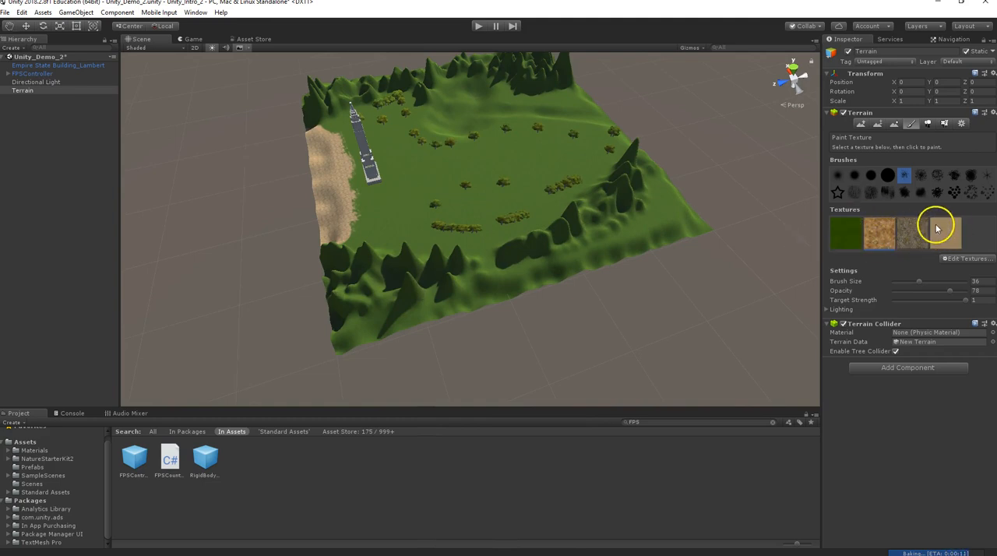
pyautogui.keyDown('alt'); pyautogui.moveTo(403, 172); pyautogui.dragTo(331, 174); pyautogui.keyUp('alt')
pyautogui.click(911, 238)
pyautogui.click(512, 107)
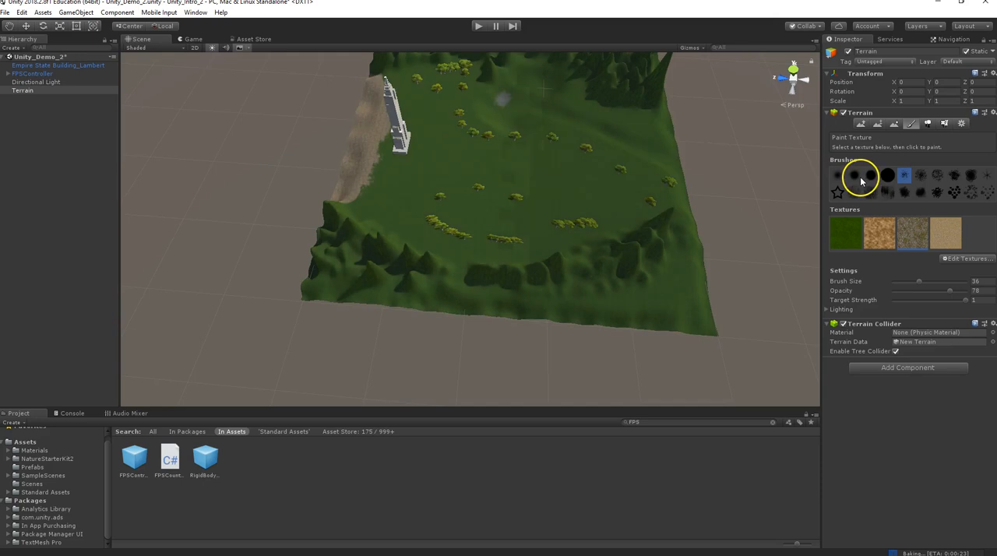
pyautogui.click(855, 178)
pyautogui.click(494, 103)
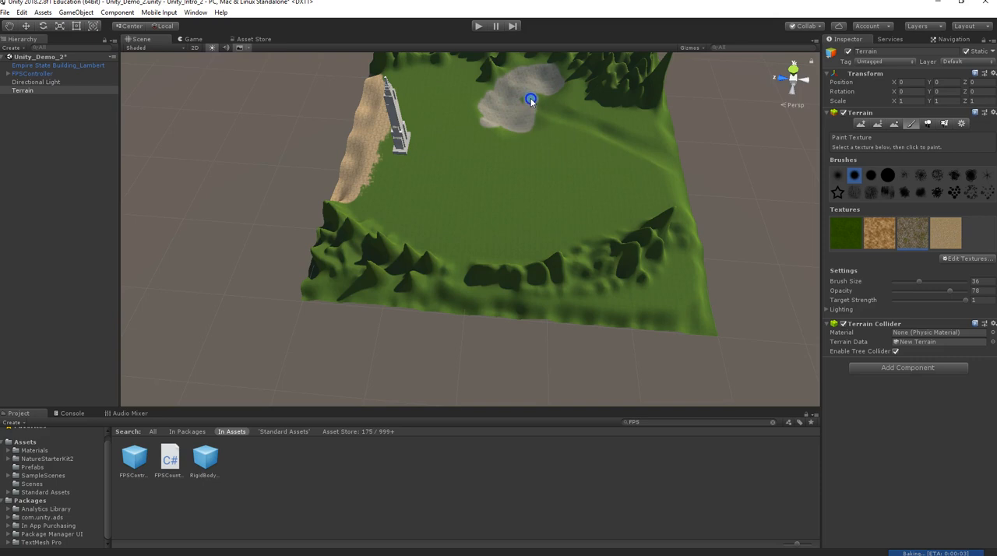
pyautogui.moveTo(527, 103)
pyautogui.mouseDown()
pyautogui.moveTo(568, 100)
pyautogui.moveTo(552, 102)
pyautogui.moveTo(546, 122)
pyautogui.moveTo(514, 97)
pyautogui.mouseUp()
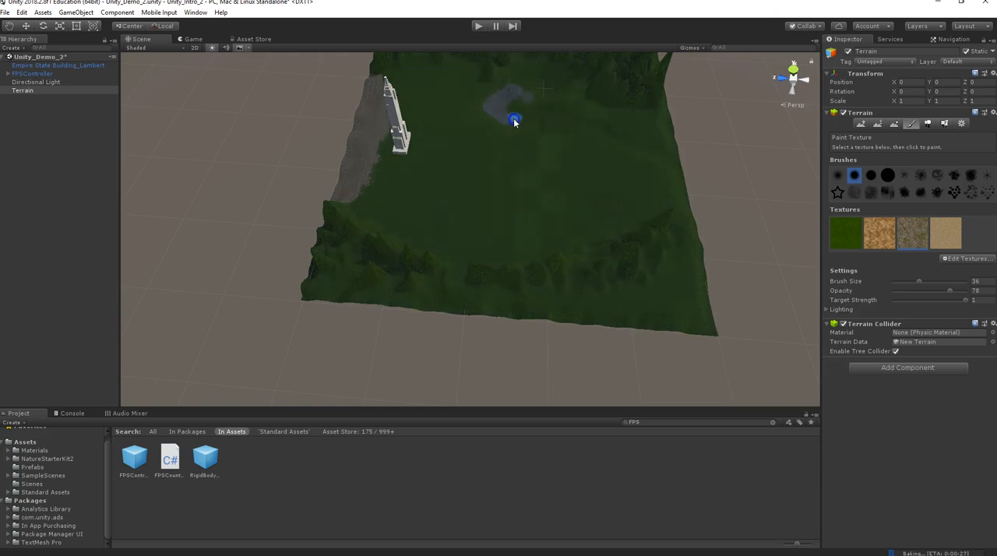
# Paint a rocky river channel from the basin to the terrain's edge and touch up the lake bed.
pyautogui.moveTo(524, 79)
pyautogui.mouseDown()
pyautogui.moveTo(550, 79)
pyautogui.moveTo(545, 97)
pyautogui.moveTo(504, 112)
pyautogui.moveTo(510, 88)
pyautogui.moveTo(490, 106)
pyautogui.moveTo(530, 125)
pyautogui.moveTo(550, 97)
pyautogui.moveTo(536, 114)
pyautogui.moveTo(585, 130)
pyautogui.mouseUp()
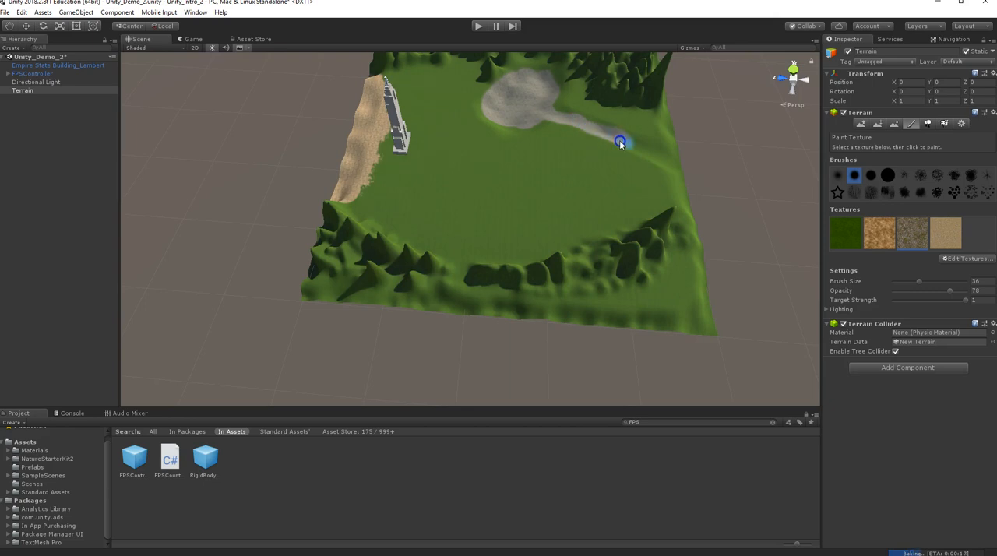
pyautogui.moveTo(661, 159); pyautogui.dragTo(561, 116)
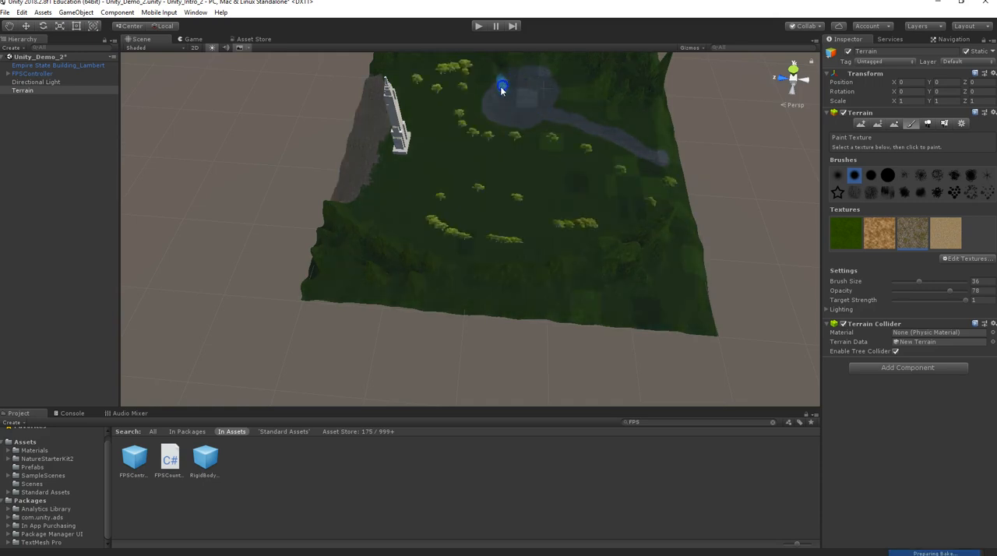
pyautogui.moveTo(514, 101)
pyautogui.mouseDown()
pyautogui.moveTo(527, 104)
pyautogui.moveTo(519, 111)
pyautogui.moveTo(510, 91)
pyautogui.moveTo(501, 120)
pyautogui.mouseUp()
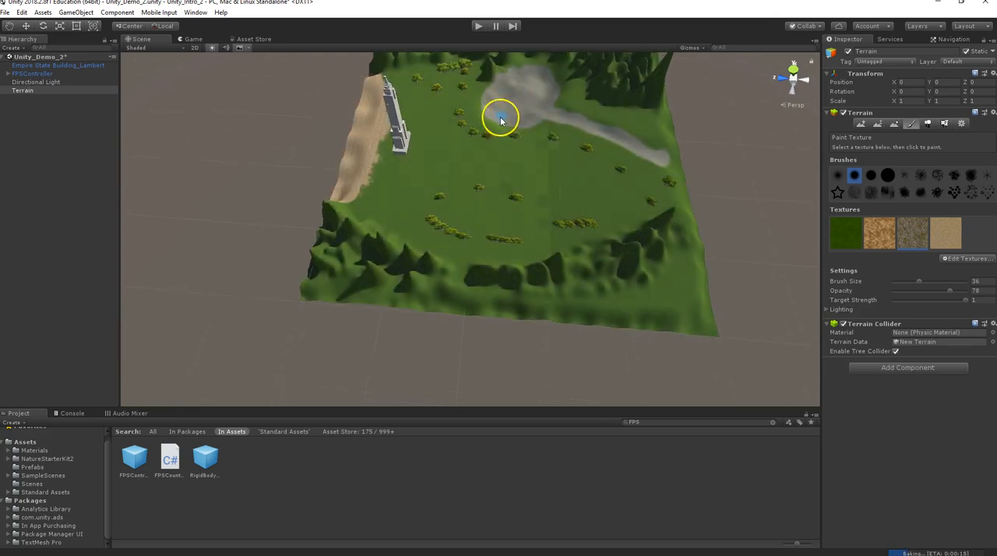
# Search the project assets for water and place the WaterProDaytime prefab in the scene beside the rocky basin.
pyautogui.scroll(-3, 500, 121)
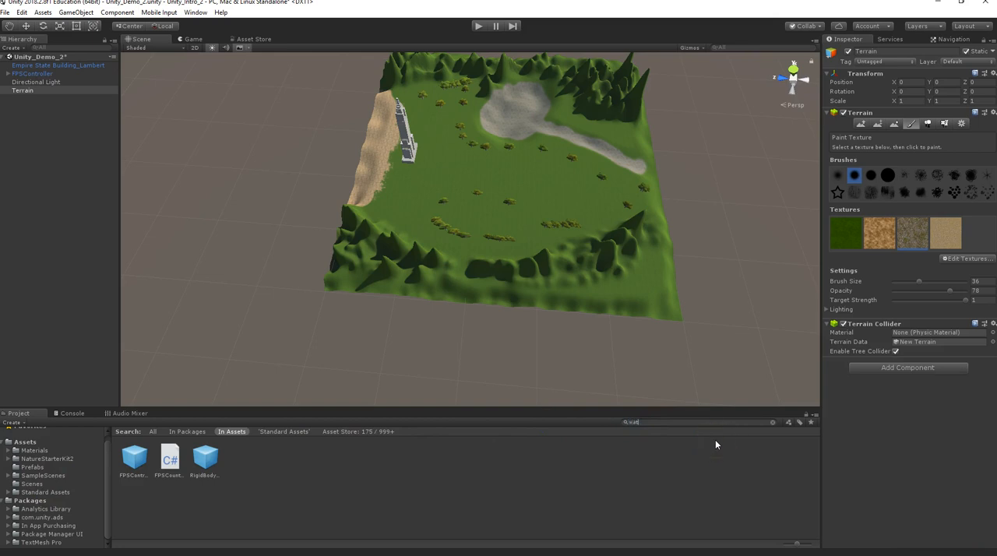
pyautogui.write('ater')
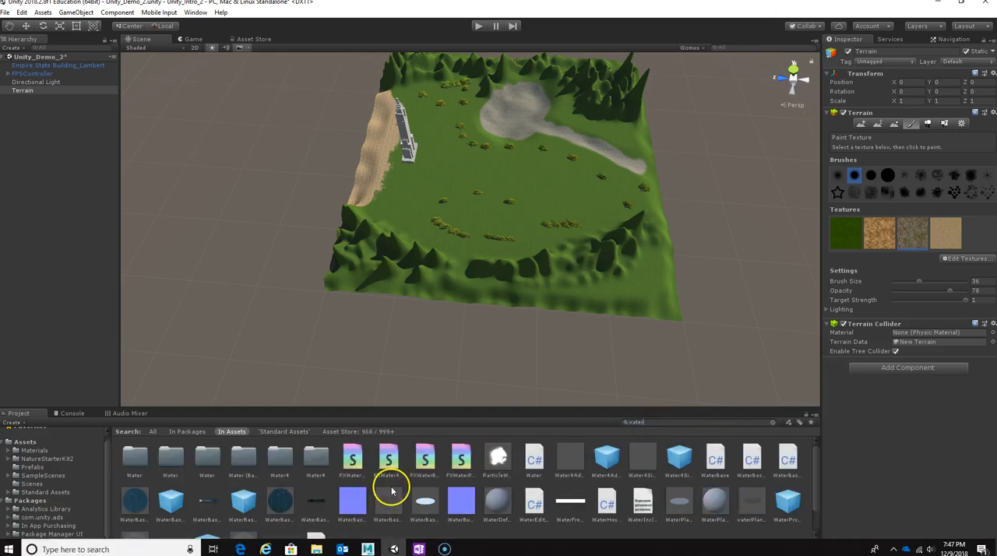
pyautogui.scroll(-1, 390, 483)
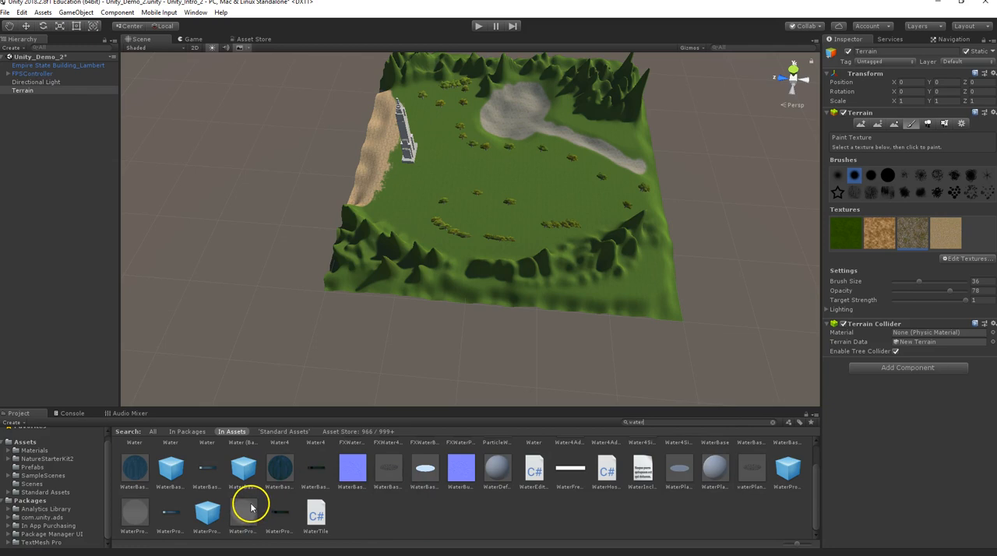
pyautogui.click(204, 514)
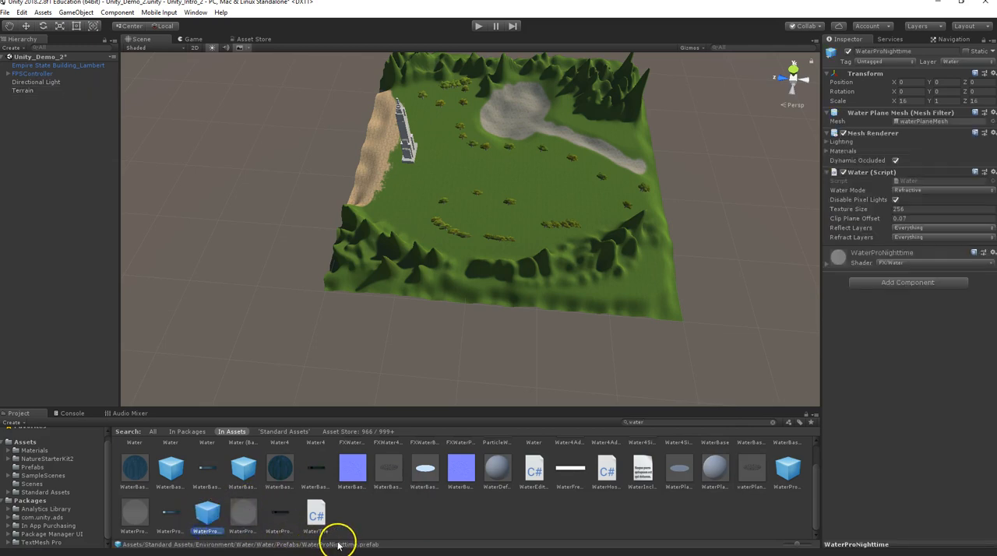
pyautogui.click(785, 472)
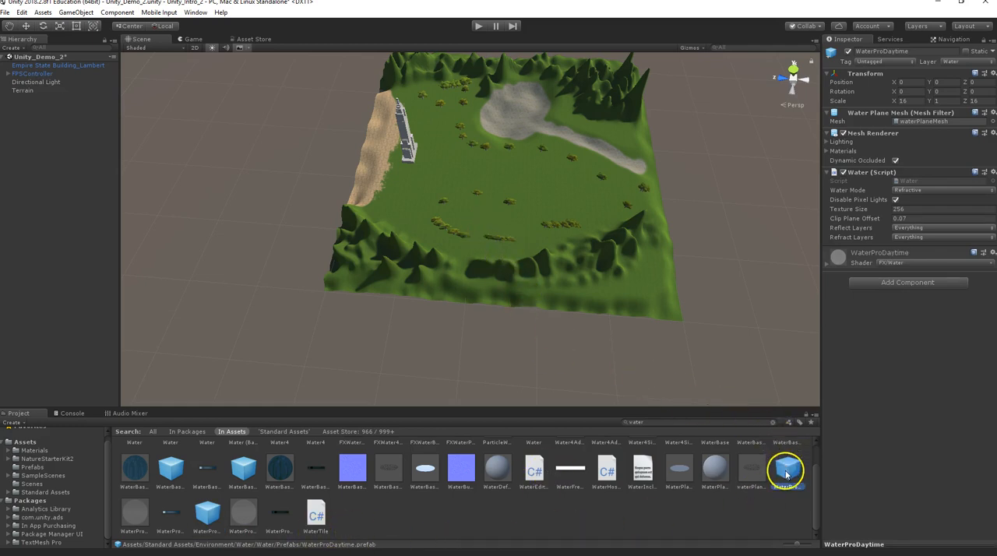
pyautogui.moveTo(752, 445); pyautogui.dragTo(587, 279)
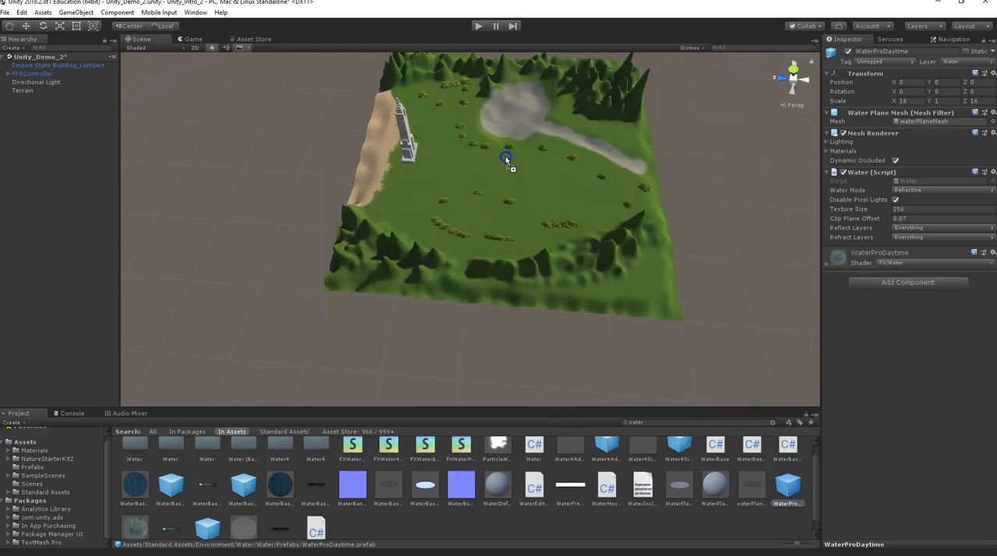
pyautogui.moveTo(504, 154); pyautogui.dragTo(504, 147)
pyautogui.moveTo(505, 139); pyautogui.dragTo(504, 137)
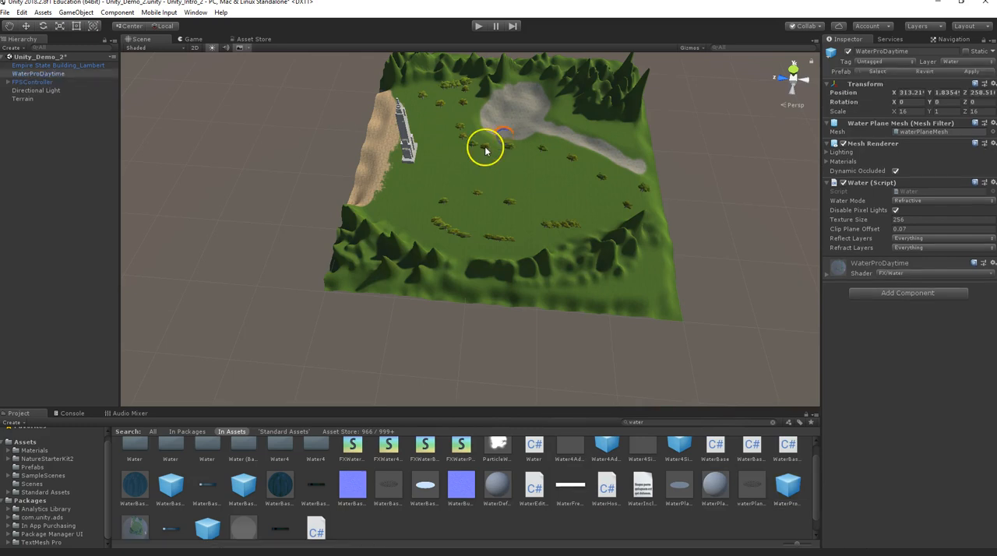
# Raise the WaterProDaytime plane to Y 17.2 and scale it uniformly to about 81 in X and Z.
pyautogui.keyDown('alt'); pyautogui.moveTo(496, 176); pyautogui.dragTo(550, 189); pyautogui.keyUp('alt')
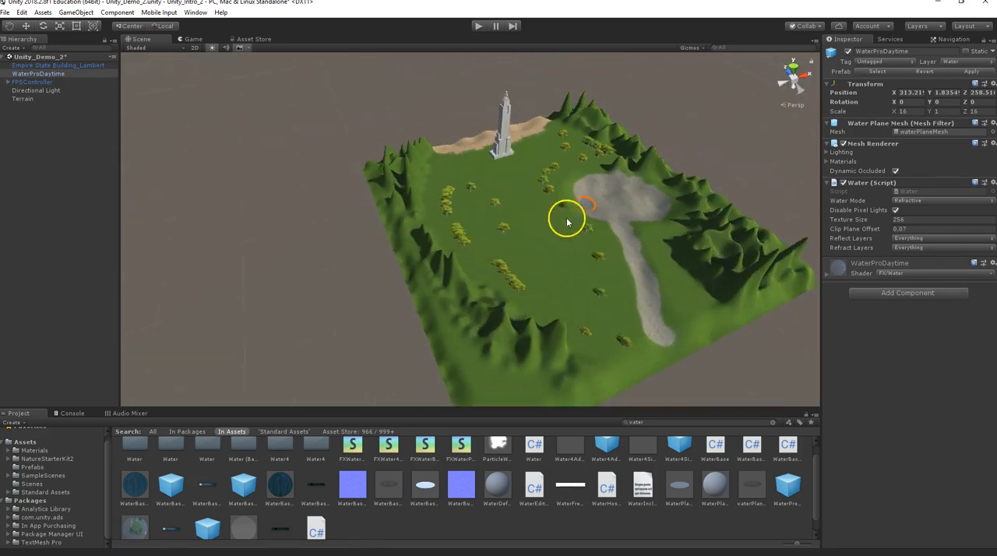
pyautogui.press('f')
pyautogui.moveTo(423, 329); pyautogui.dragTo(393, 209, button='right')
pyautogui.press('w')
pyautogui.moveTo(471, 184); pyautogui.dragTo(473, 118)
pyautogui.press('r')
pyautogui.moveTo(467, 159); pyautogui.dragTo(601, 106)
pyautogui.scroll(-5, 394, 207)
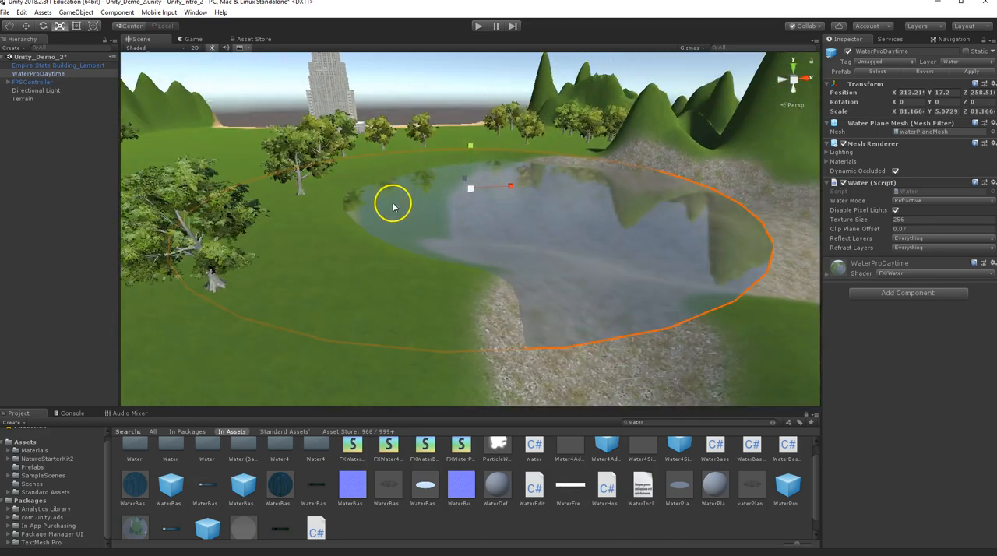
# Scale the water plane up uniformly to about 1482 in X and Z so it surrounds the whole terrain.
pyautogui.keyDown('alt'); pyautogui.moveTo(342, 231); pyautogui.dragTo(326, 273); pyautogui.keyUp('alt')
pyautogui.scroll(-10, 382, 267)
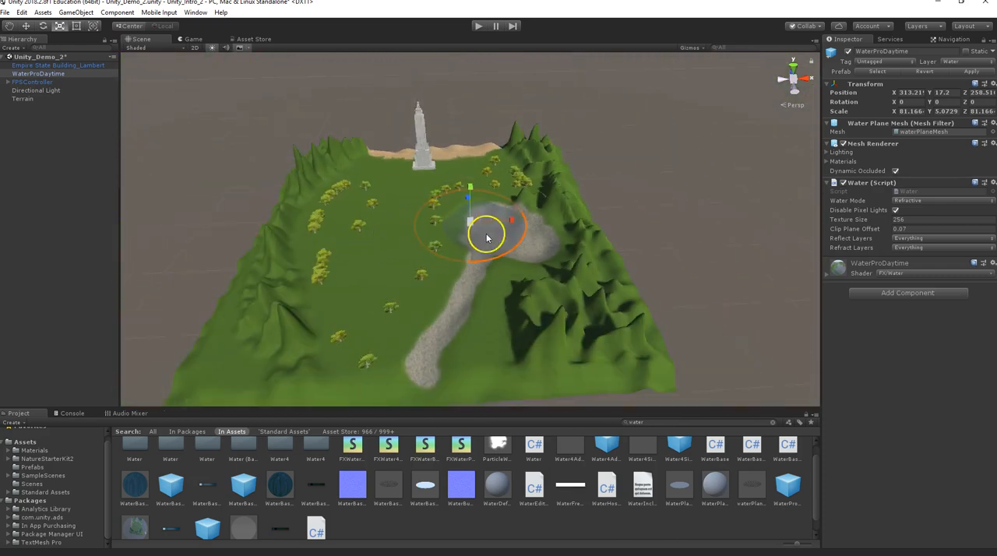
pyautogui.moveTo(469, 221); pyautogui.dragTo(523, 172)
pyautogui.moveTo(471, 222); pyautogui.dragTo(533, 166)
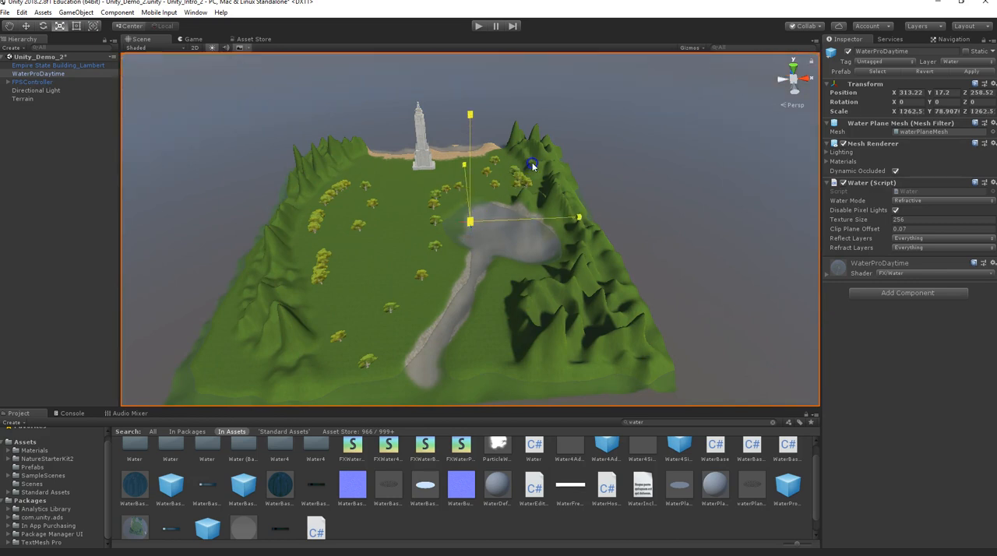
pyautogui.scroll(-10, 416, 226)
# Examine how the water plane meets the terrain, from above the island and close up at the river mouth and lake.
pyautogui.keyDown('alt'); pyautogui.moveTo(384, 236); pyautogui.dragTo(461, 285); pyautogui.keyUp('alt')
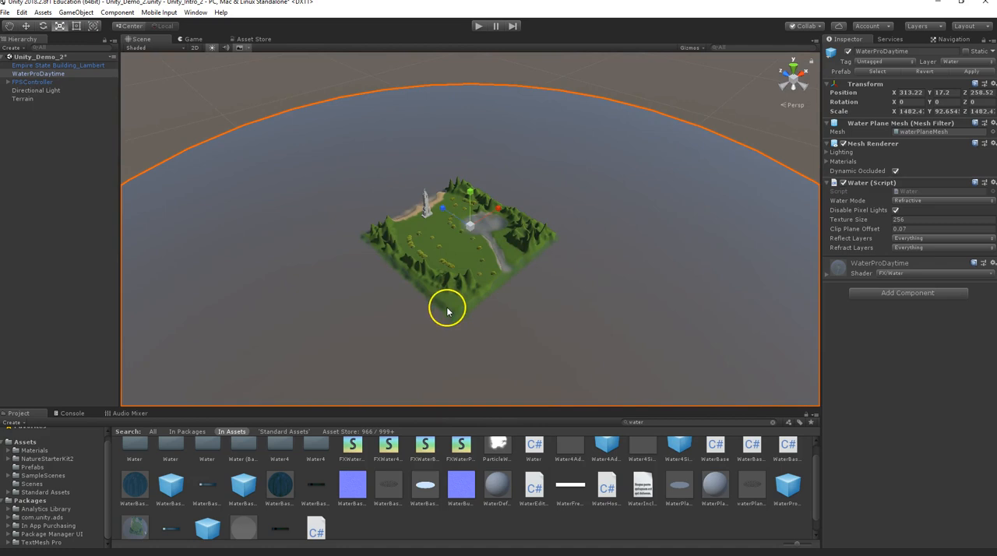
pyautogui.keyDown('alt'); pyautogui.moveTo(550, 231); pyautogui.dragTo(442, 299); pyautogui.keyUp('alt')
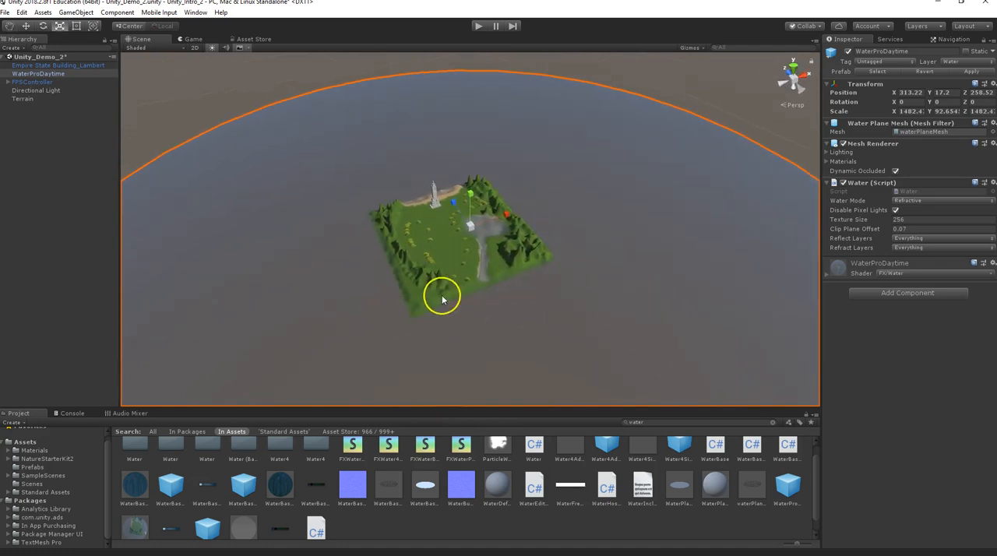
pyautogui.keyDown('alt'); pyautogui.moveTo(519, 243); pyautogui.dragTo(436, 225); pyautogui.keyUp('alt')
pyautogui.scroll(5, 436, 225)
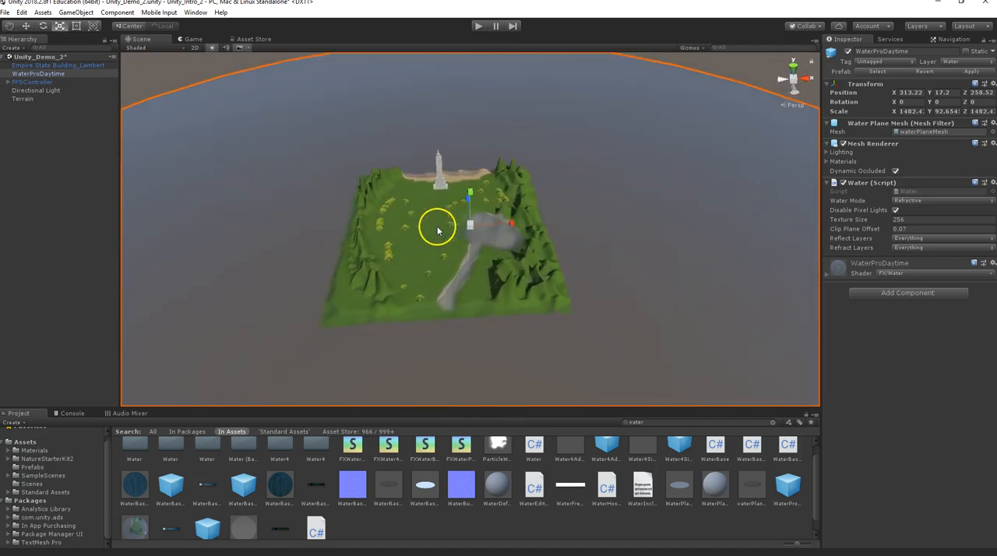
pyautogui.scroll(3, 436, 224)
pyautogui.keyDown('alt'); pyautogui.moveTo(415, 267); pyautogui.dragTo(469, 207); pyautogui.keyUp('alt')
pyautogui.click(469, 206)
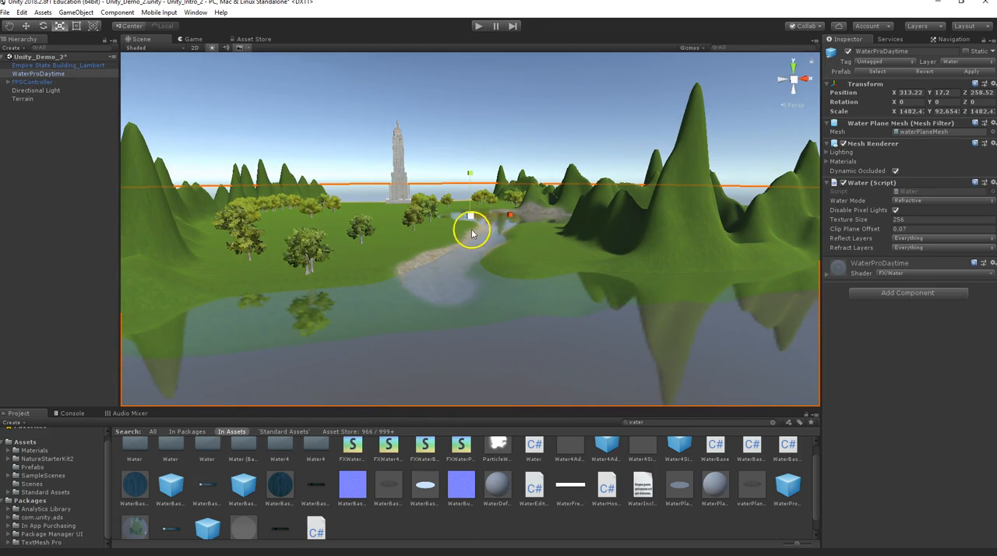
pyautogui.keyDown('alt'); pyautogui.moveTo(440, 256); pyautogui.dragTo(415, 271); pyautogui.keyUp('alt')
pyautogui.scroll(8, 469, 222)
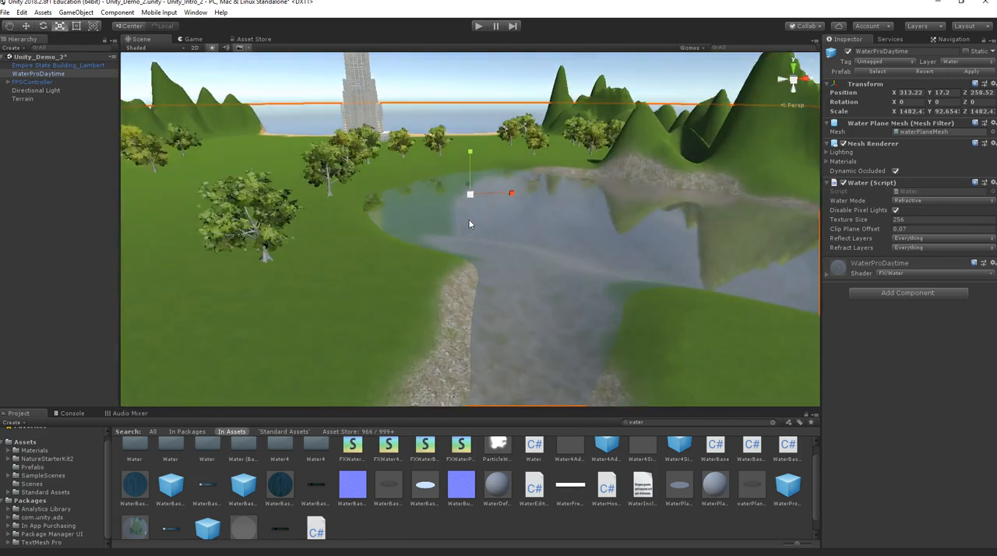
# Raise the water plane to Y 18.5 to fill more of the lake and river channel.
pyautogui.keyDown('alt'); pyautogui.moveTo(466, 218); pyautogui.dragTo(417, 206); pyautogui.keyUp('alt')
pyautogui.press('w')
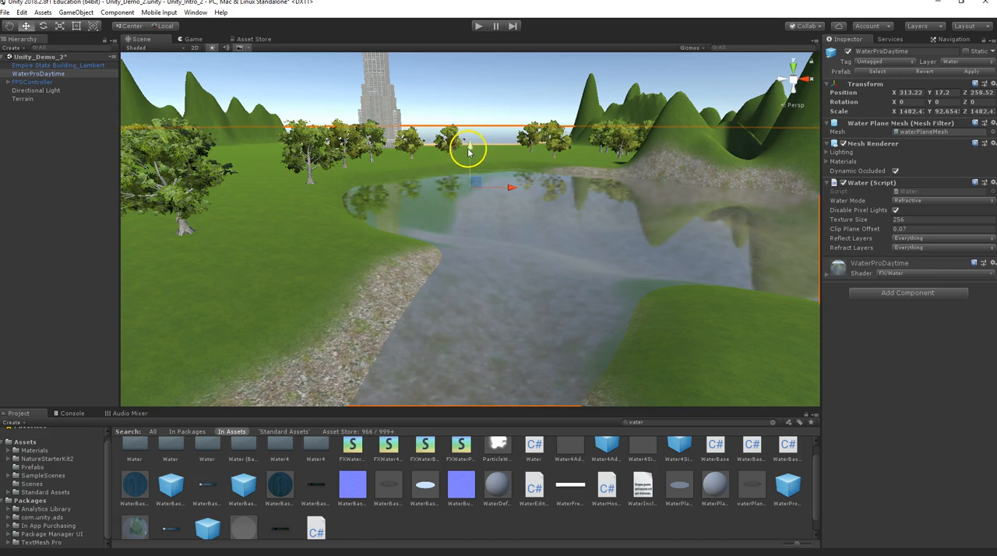
pyautogui.moveTo(468, 152); pyautogui.dragTo(468, 148)
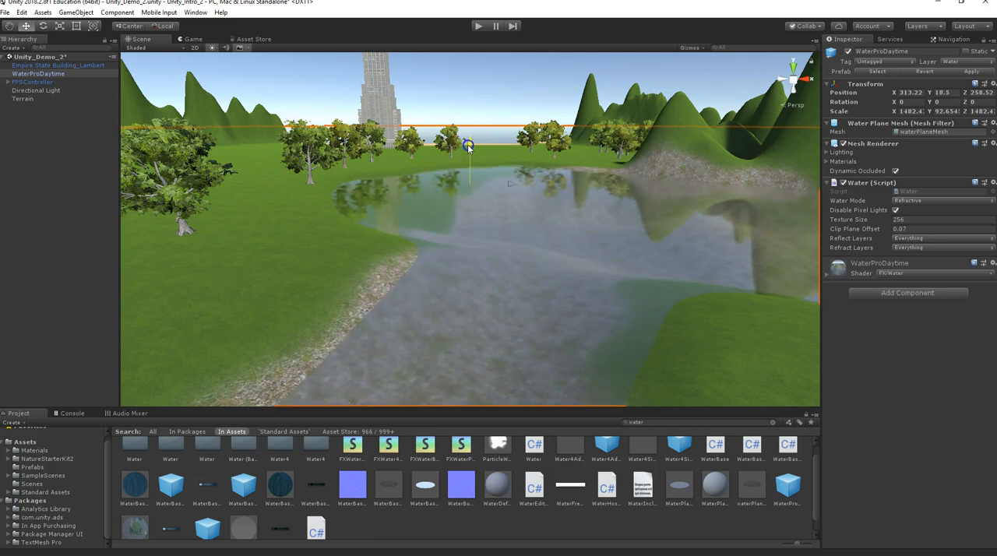
# Move the FPSController from beside the Empire State Building to the lake's grassy shore at about X 279.7, Z 208.4.
pyautogui.keyDown('alt'); pyautogui.moveTo(460, 243); pyautogui.dragTo(414, 287); pyautogui.keyUp('alt')
pyautogui.scroll(-6, 416, 285)
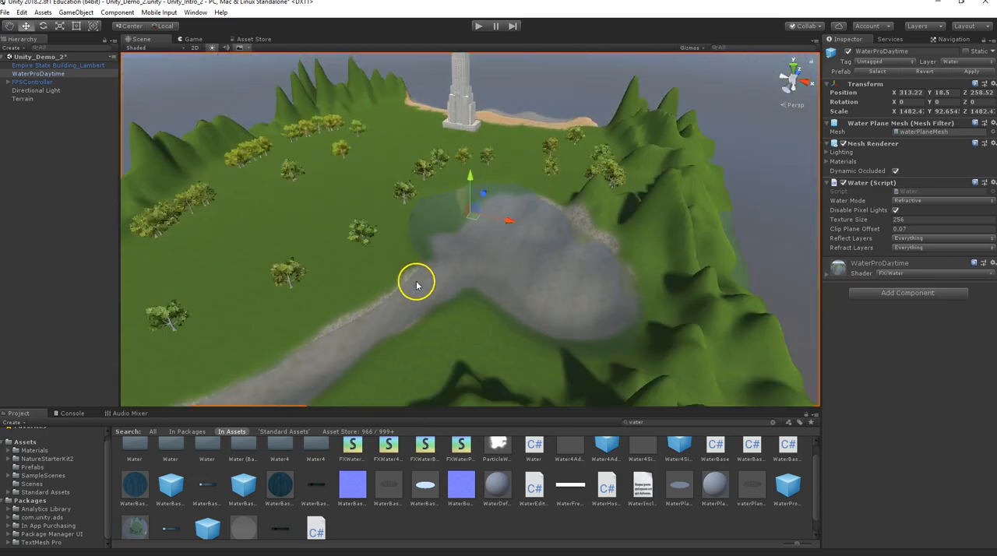
pyautogui.keyDown('alt'); pyautogui.moveTo(490, 233); pyautogui.dragTo(563, 182); pyautogui.keyUp('alt')
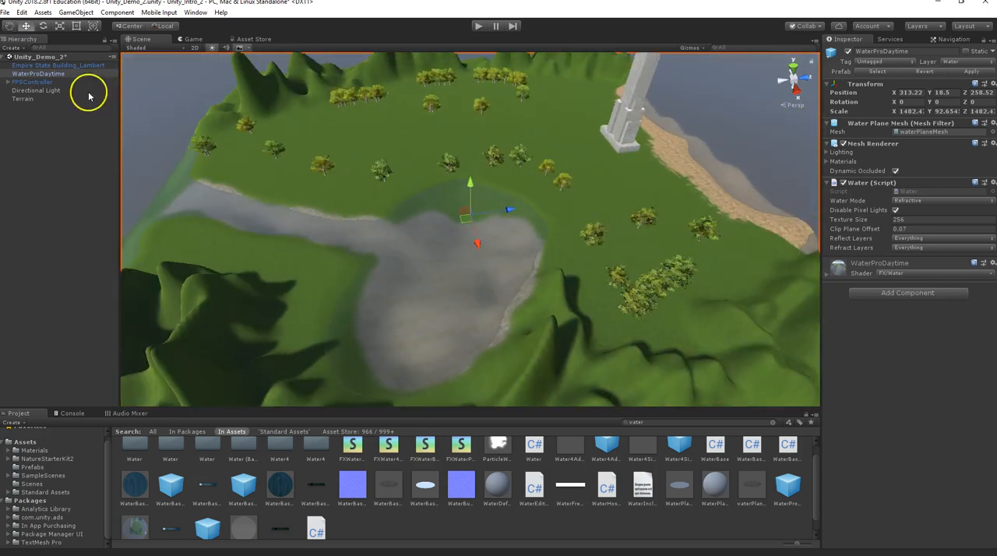
pyautogui.click(31, 82)
pyautogui.keyDown('alt'); pyautogui.moveTo(569, 239); pyautogui.dragTo(672, 201); pyautogui.keyUp('alt')
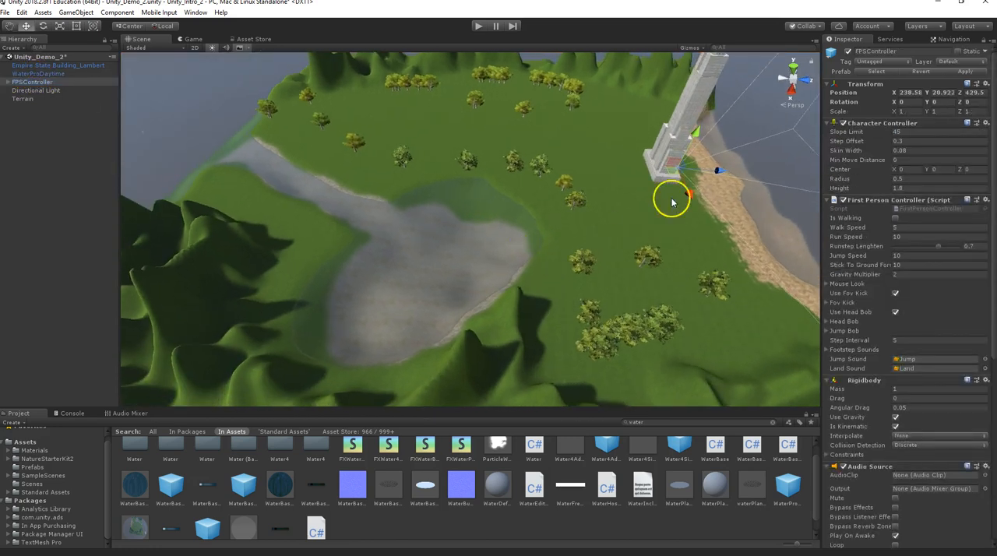
pyautogui.moveTo(722, 175); pyautogui.dragTo(396, 198)
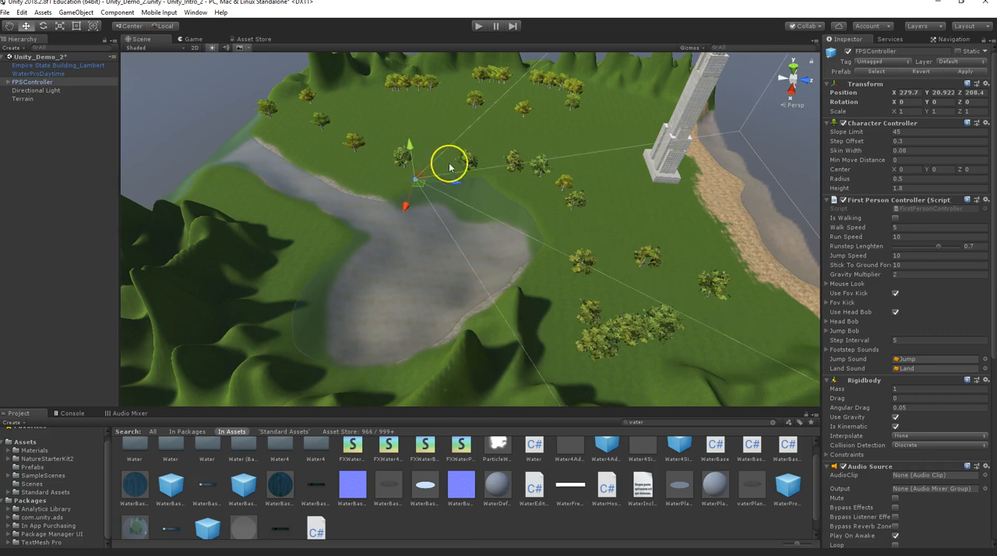
# Play the scene in first person, walk along the lake shore to view the water reflections, and stop the play test.
pyautogui.click(480, 27)
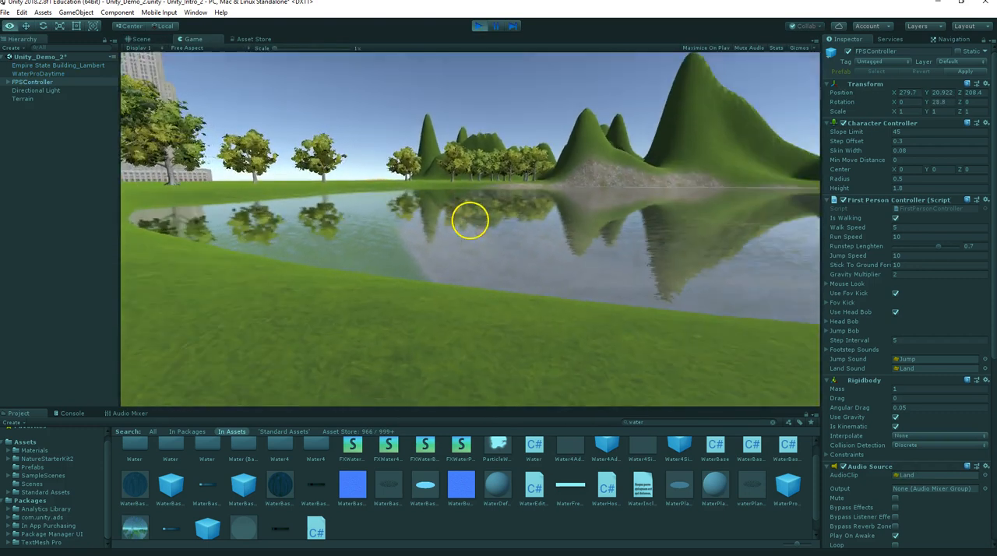
pyautogui.press('w')
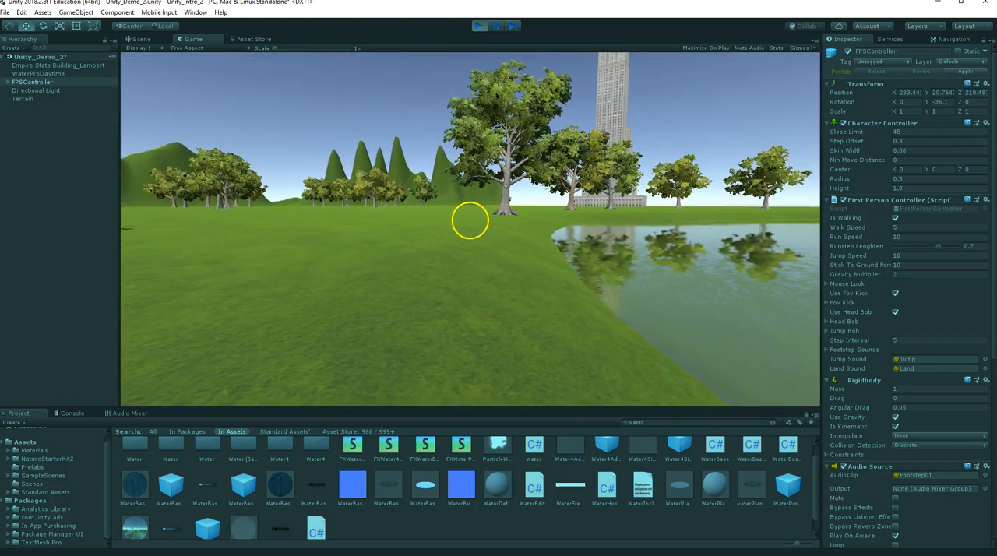
pyautogui.press('w')
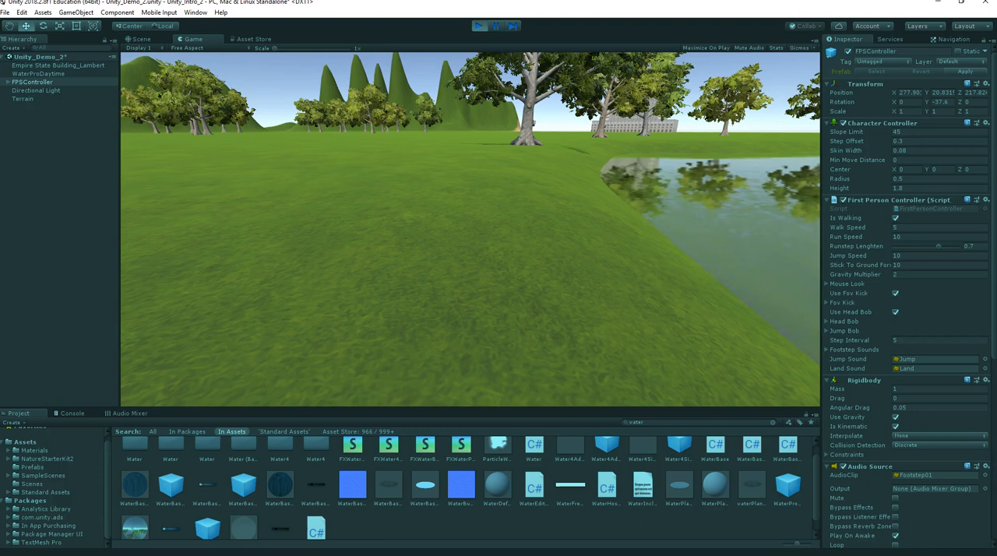
pyautogui.press('Escape')
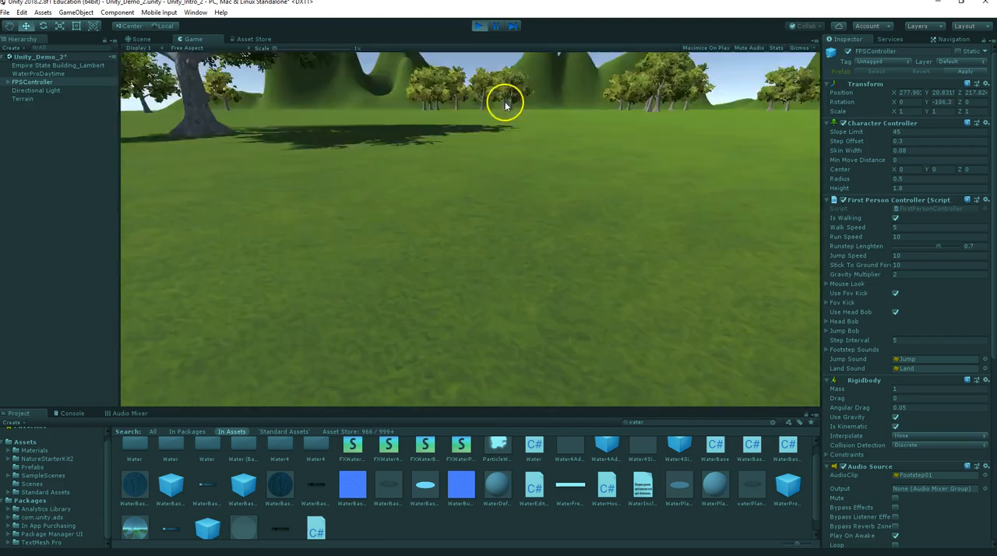
pyautogui.click(478, 26)
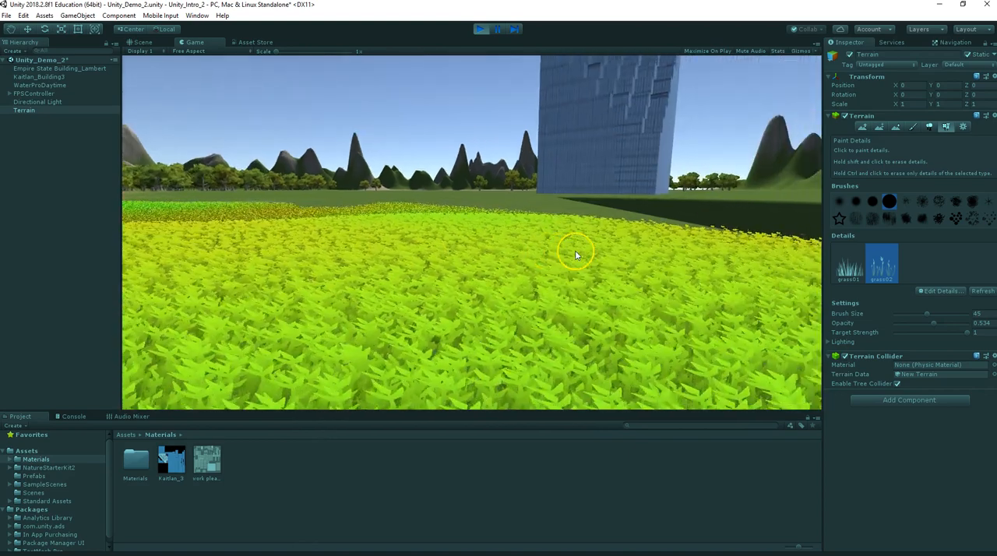
# Look over the painted grass field and the blue building in the running scene, and stop the play test.
pyautogui.click(619, 244)
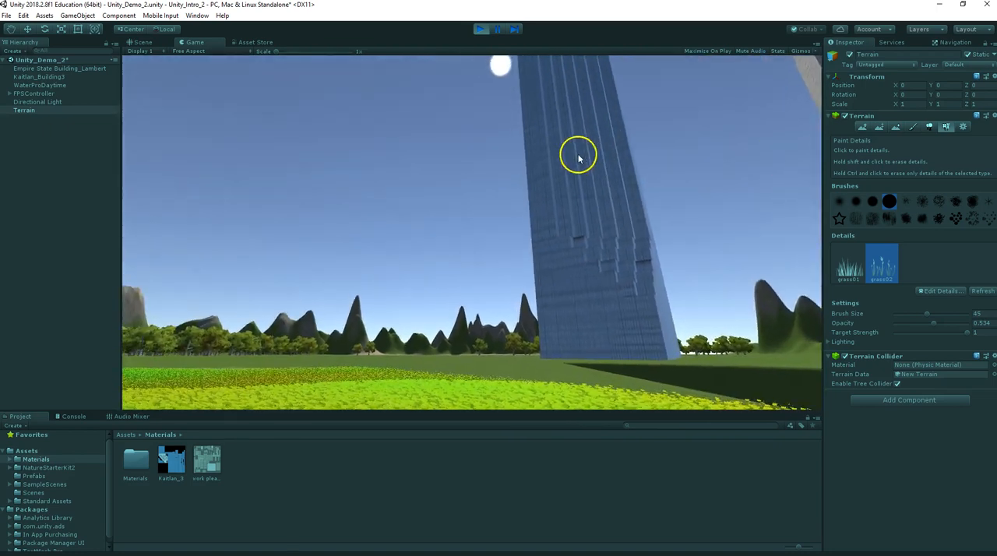
pyautogui.moveTo(578, 154); pyautogui.dragTo(639, 223)
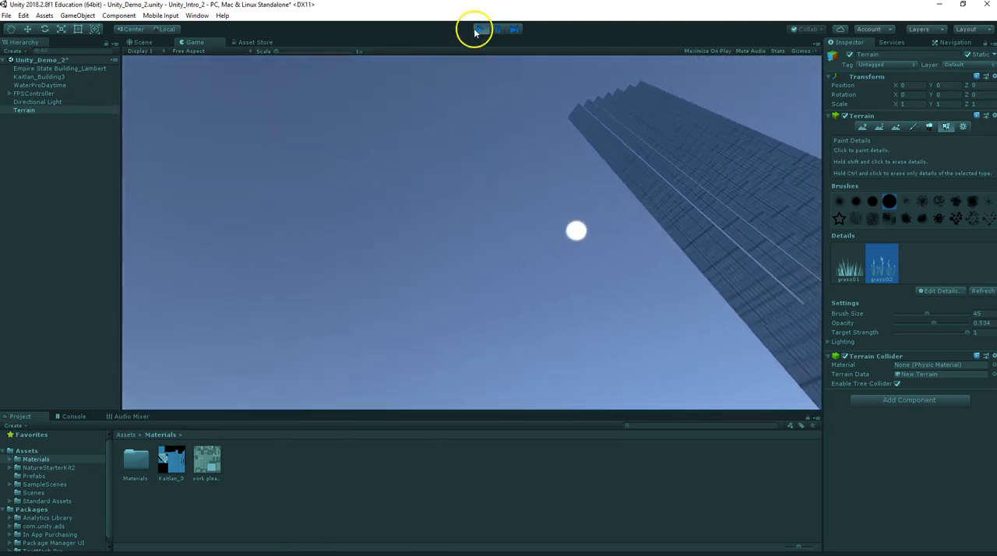
pyautogui.click(478, 29)
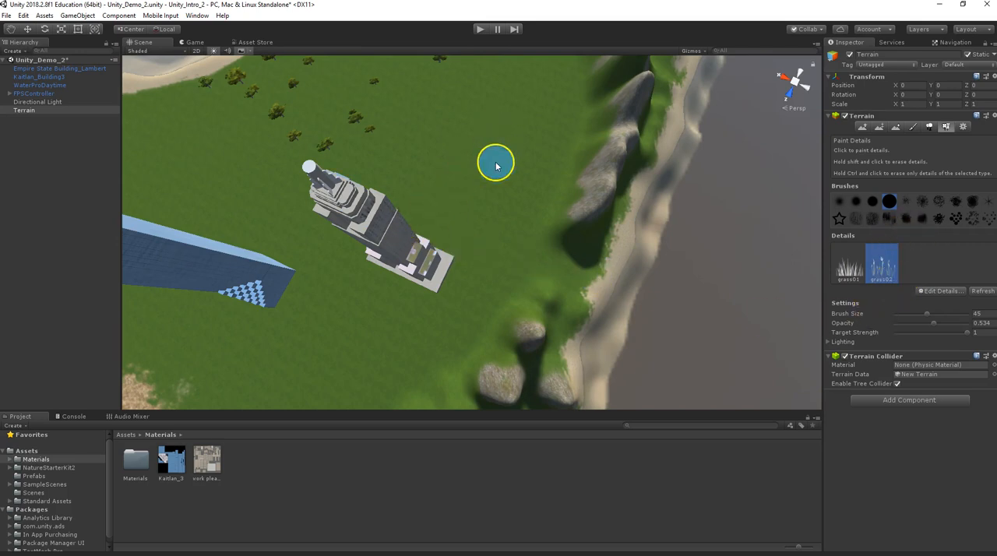
# Examine the two buildings, the lake and the painted grass patch in the scene, and open the FPSController's settings.
pyautogui.keyDown('alt'); pyautogui.moveTo(450, 195); pyautogui.dragTo(506, 276); pyautogui.keyUp('alt')
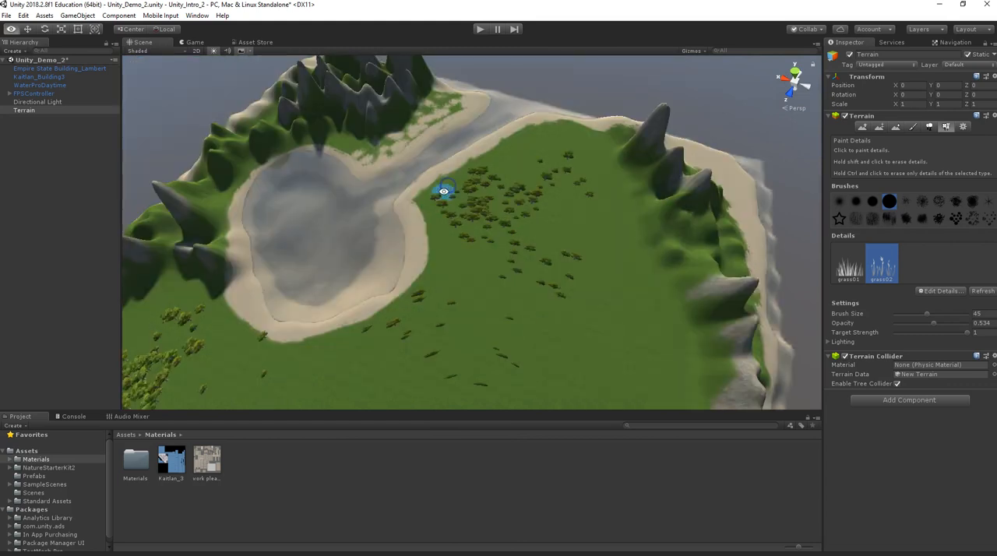
pyautogui.click(443, 226)
pyautogui.scroll(5, 443, 225)
pyautogui.keyDown('alt'); pyautogui.moveTo(444, 226); pyautogui.dragTo(471, 218); pyautogui.keyUp('alt')
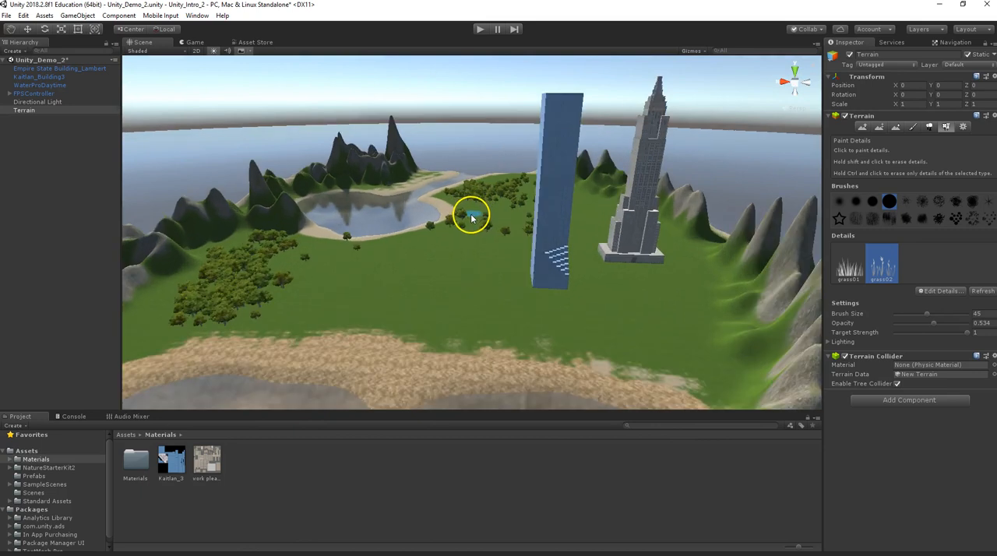
pyautogui.scroll(6, 472, 216)
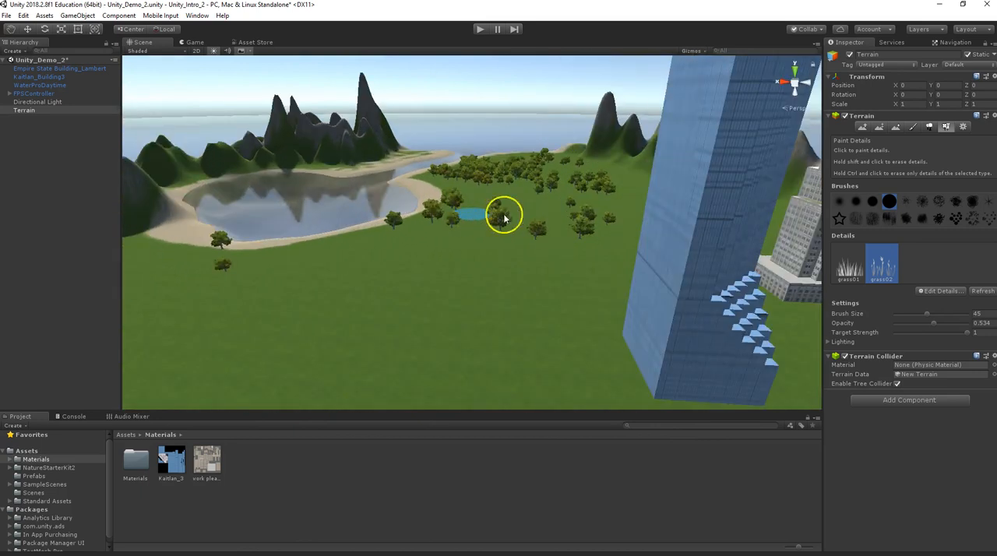
pyautogui.scroll(3, 504, 218)
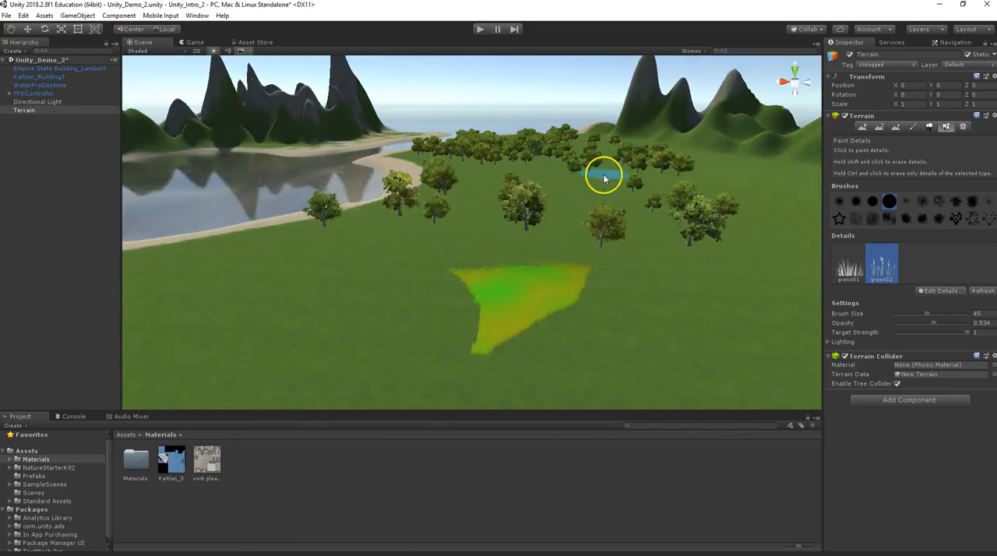
pyautogui.click(24, 94)
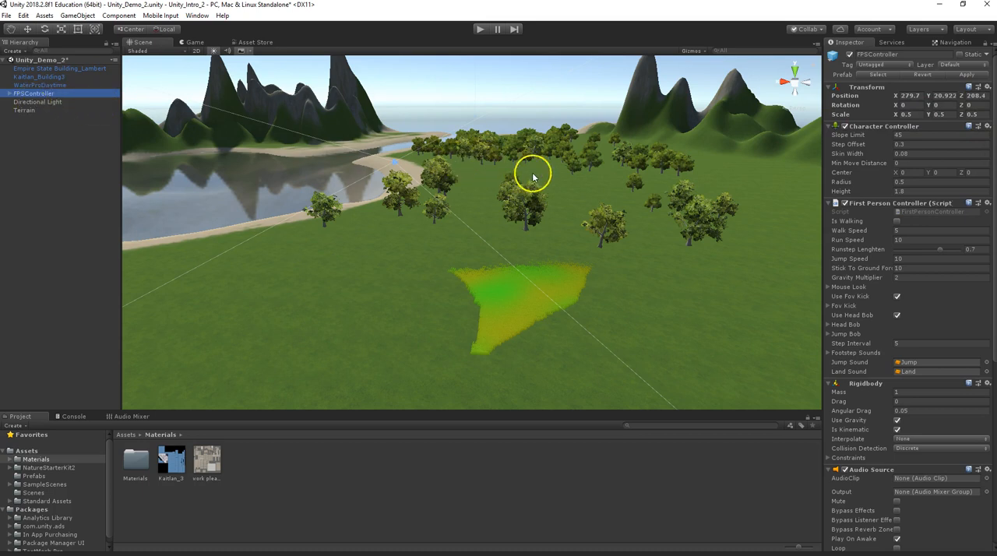
# Choose the broadleaf tree for painting trees on the terrain and lower its random tree height range.
pyautogui.click(24, 111)
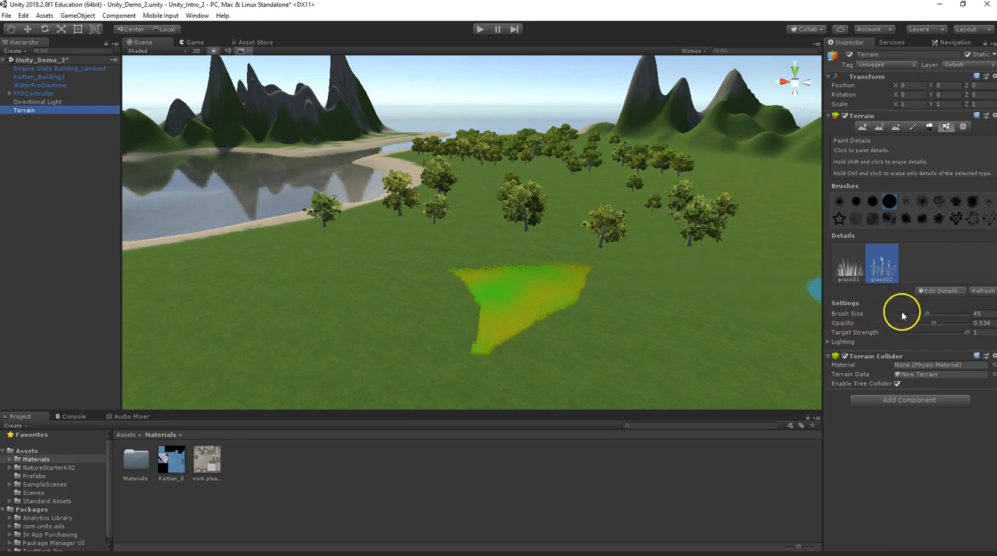
pyautogui.click(929, 126)
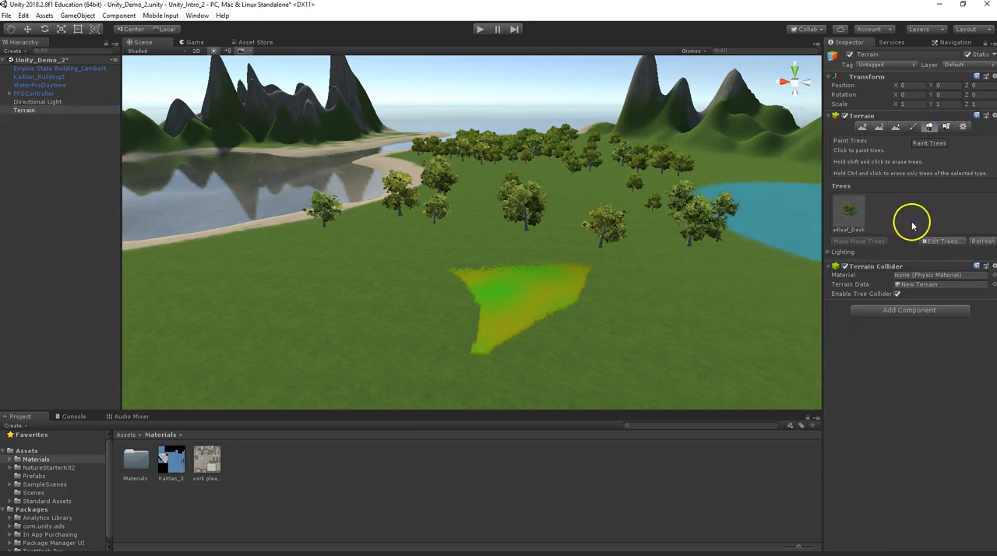
pyautogui.click(849, 209)
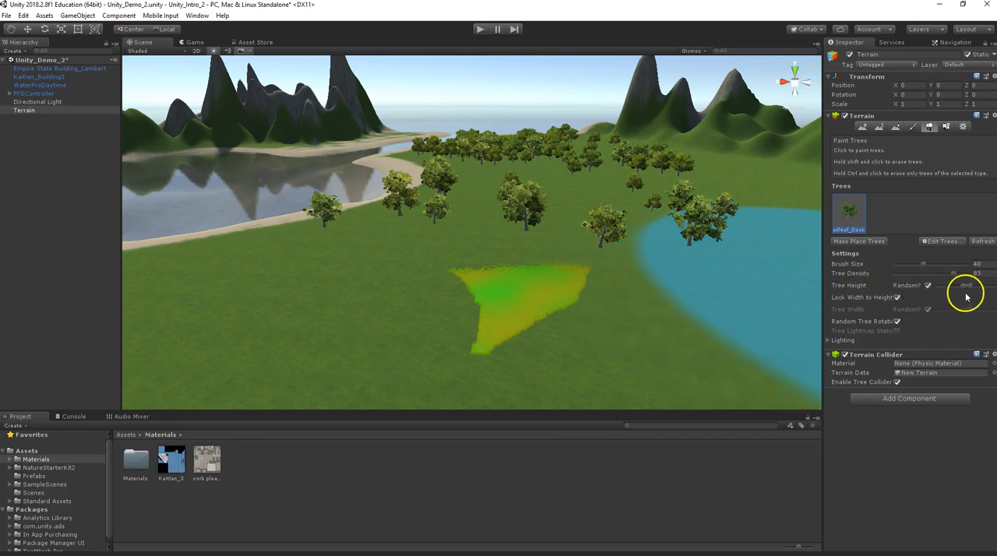
pyautogui.moveTo(961, 288); pyautogui.dragTo(940, 288)
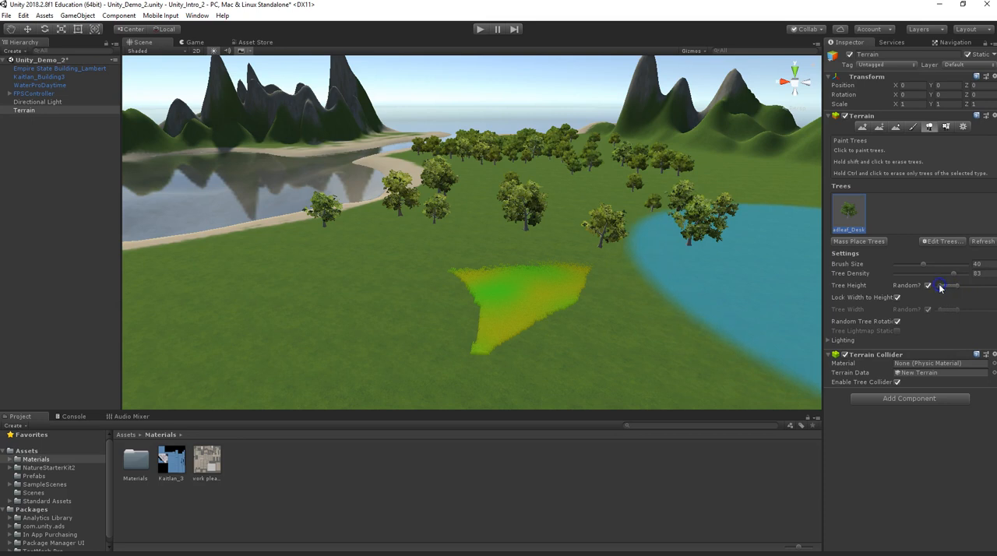
pyautogui.moveTo(935, 287)
pyautogui.mouseDown()
pyautogui.moveTo(925, 289)
pyautogui.moveTo(963, 293)
pyautogui.moveTo(941, 289)
pyautogui.mouseUp()
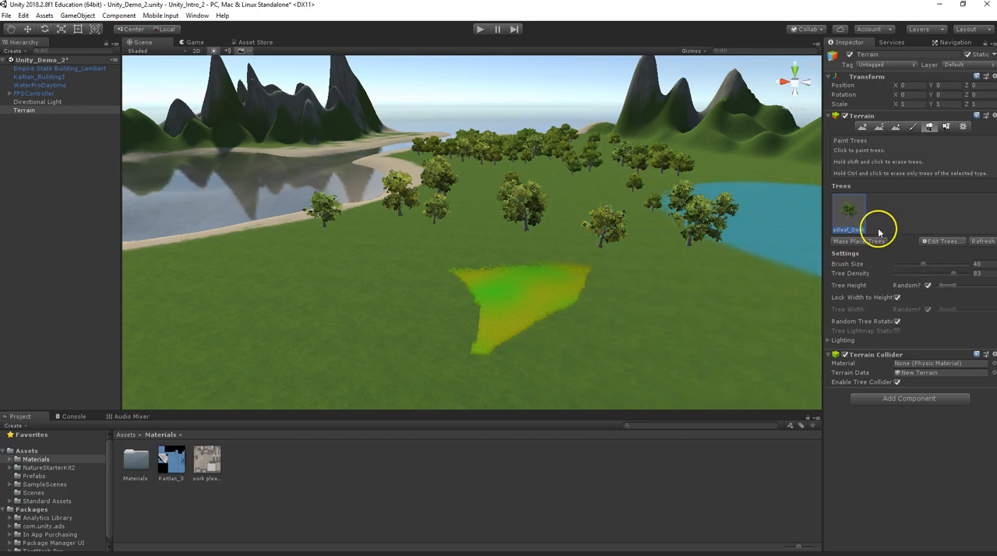
# Edit the terrain's grass02 detail texture, setting the minimum width to 0.2 and the maximum width to 0.5.
pyautogui.click(946, 126)
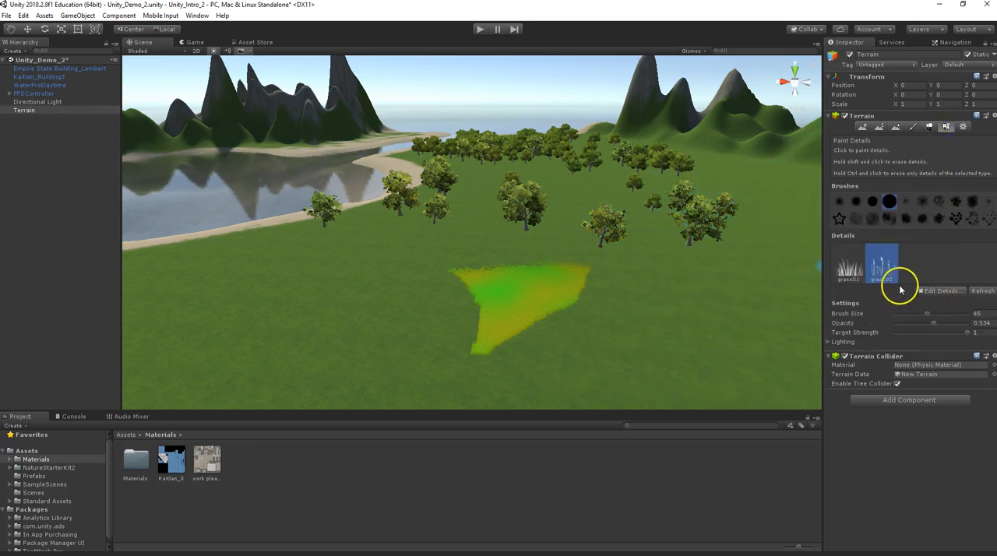
pyautogui.click(939, 292)
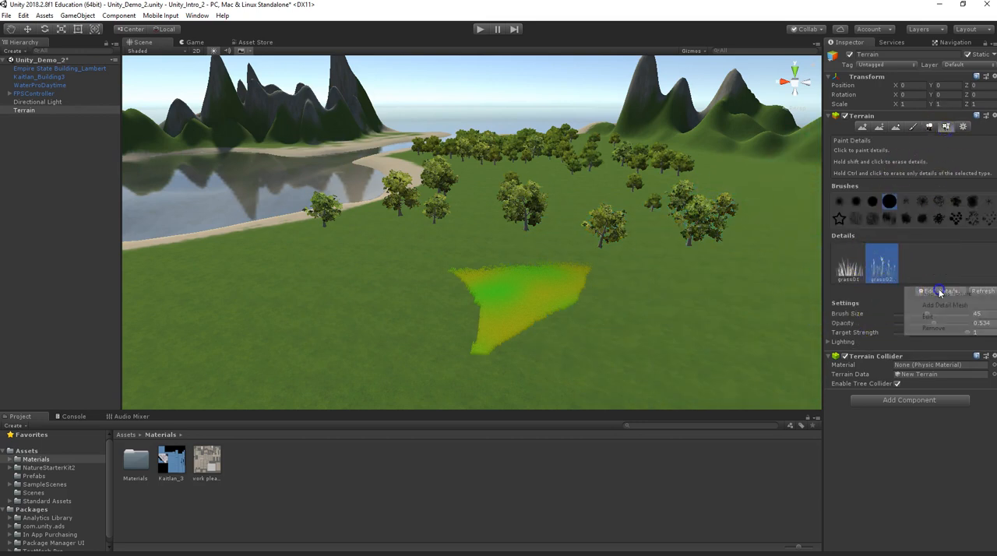
pyautogui.click(928, 316)
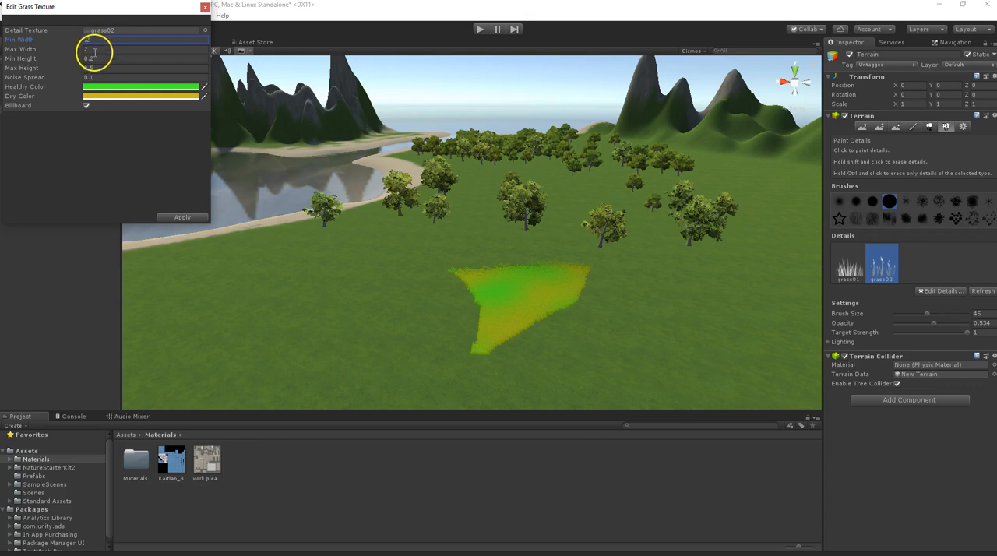
pyautogui.click(93, 48)
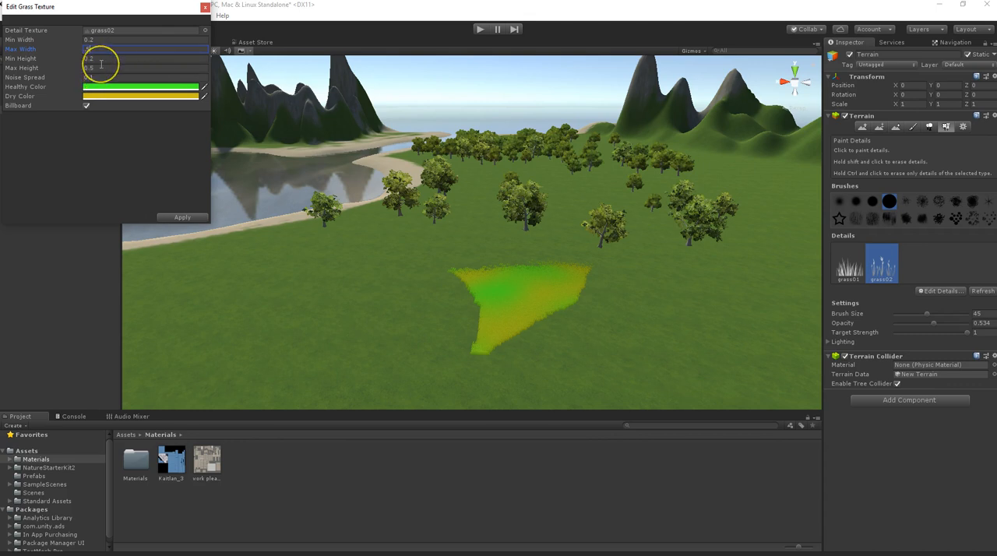
pyautogui.write('.5')
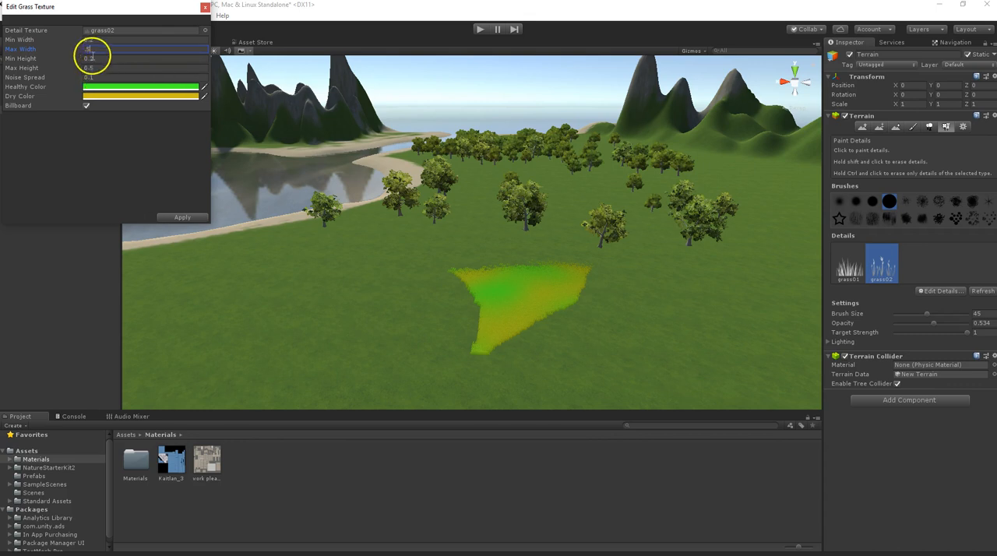
pyautogui.click(180, 218)
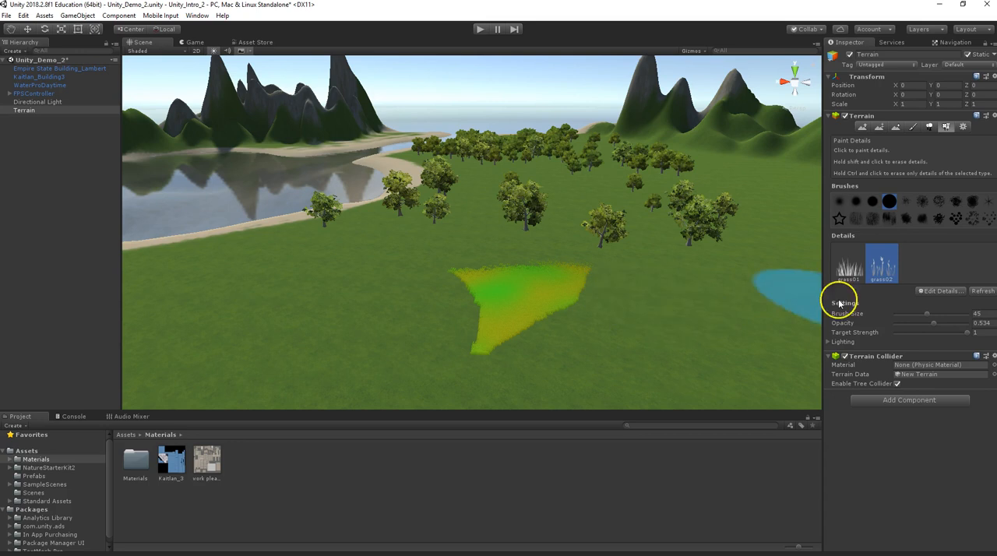
# Play-test the resized grass in first person, stop the test, and examine the lake and buildings from above the terrain.
pyautogui.click(480, 30)
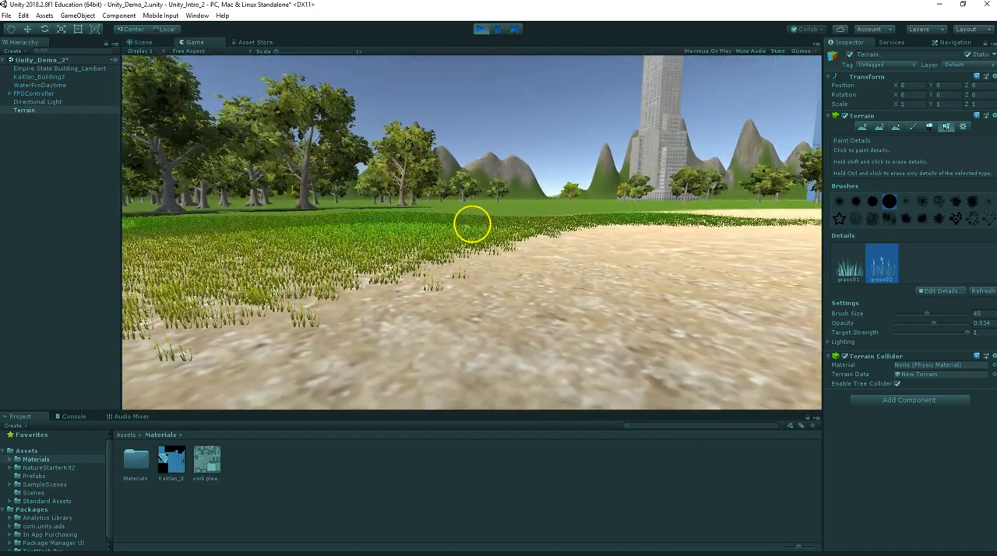
pyautogui.press('w')
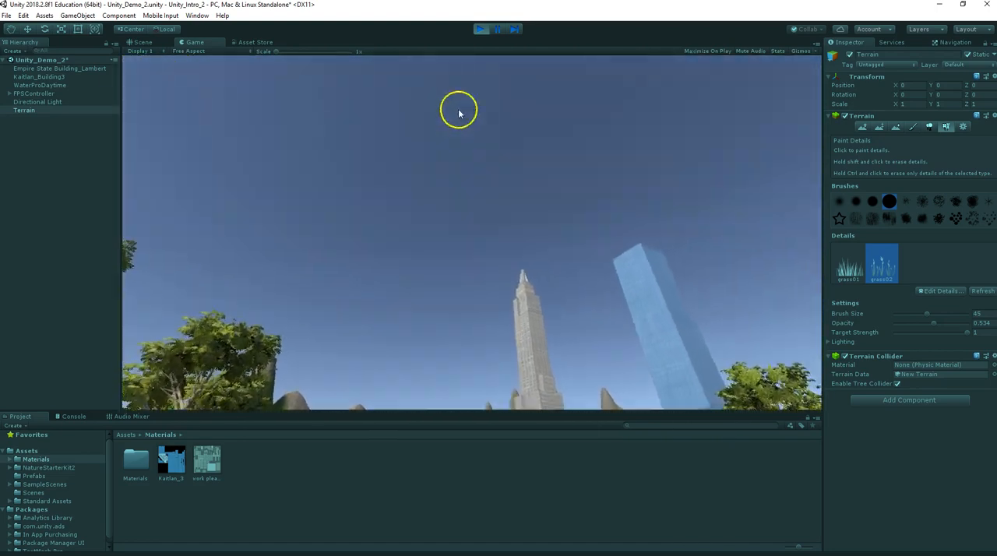
pyautogui.click(482, 30)
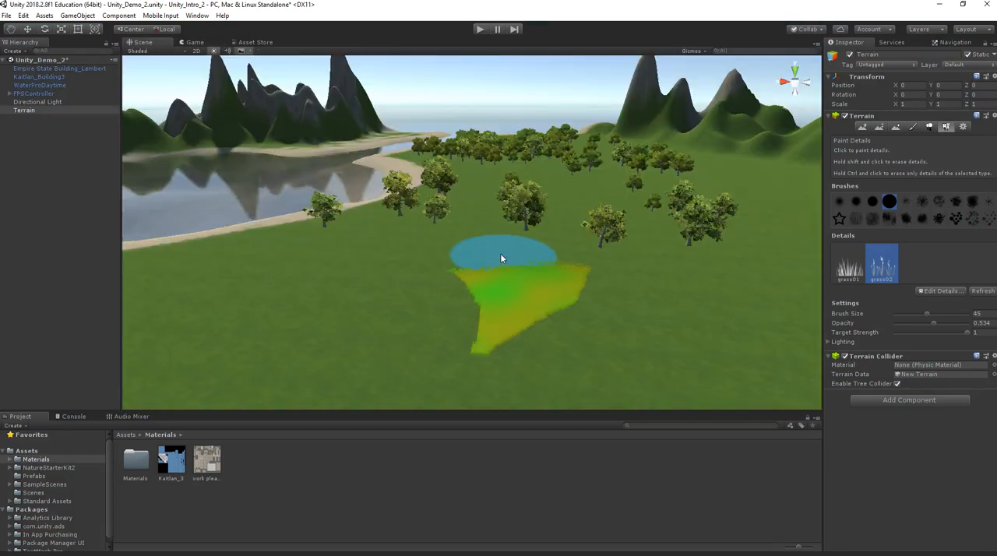
pyautogui.keyDown('alt'); pyautogui.moveTo(500, 253); pyautogui.dragTo(559, 247); pyautogui.keyUp('alt')
pyautogui.scroll(-10, 618, 234)
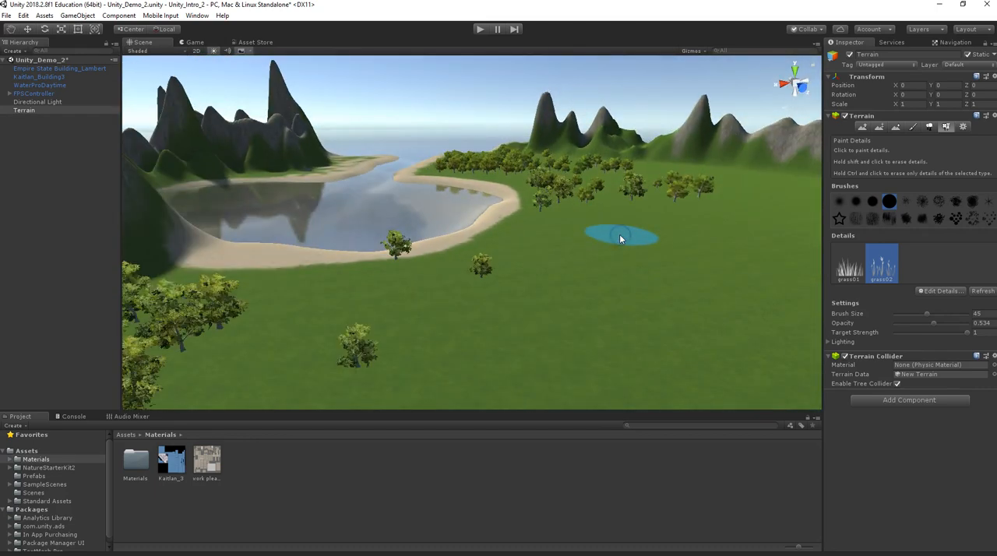
pyautogui.keyDown('alt'); pyautogui.moveTo(618, 238); pyautogui.dragTo(534, 242); pyautogui.keyUp('alt')
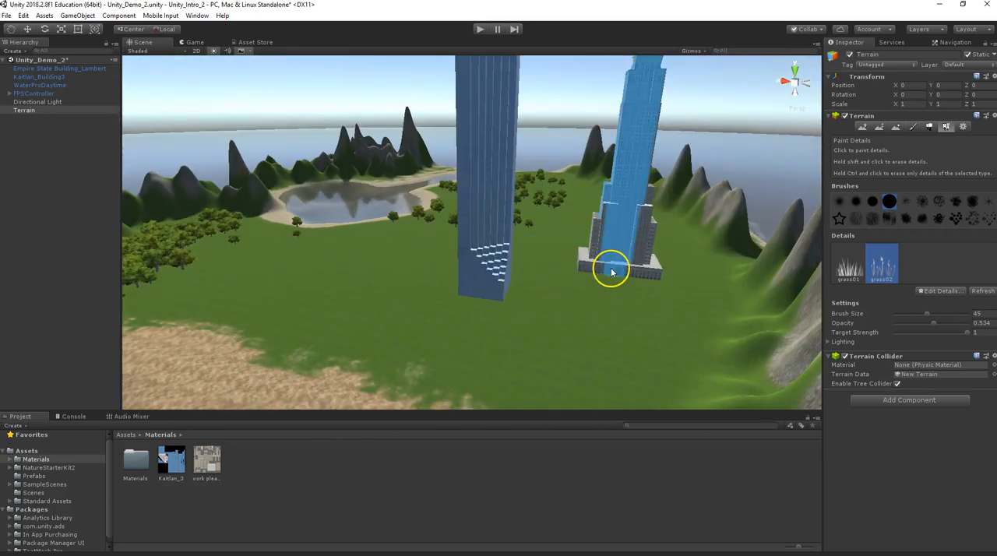